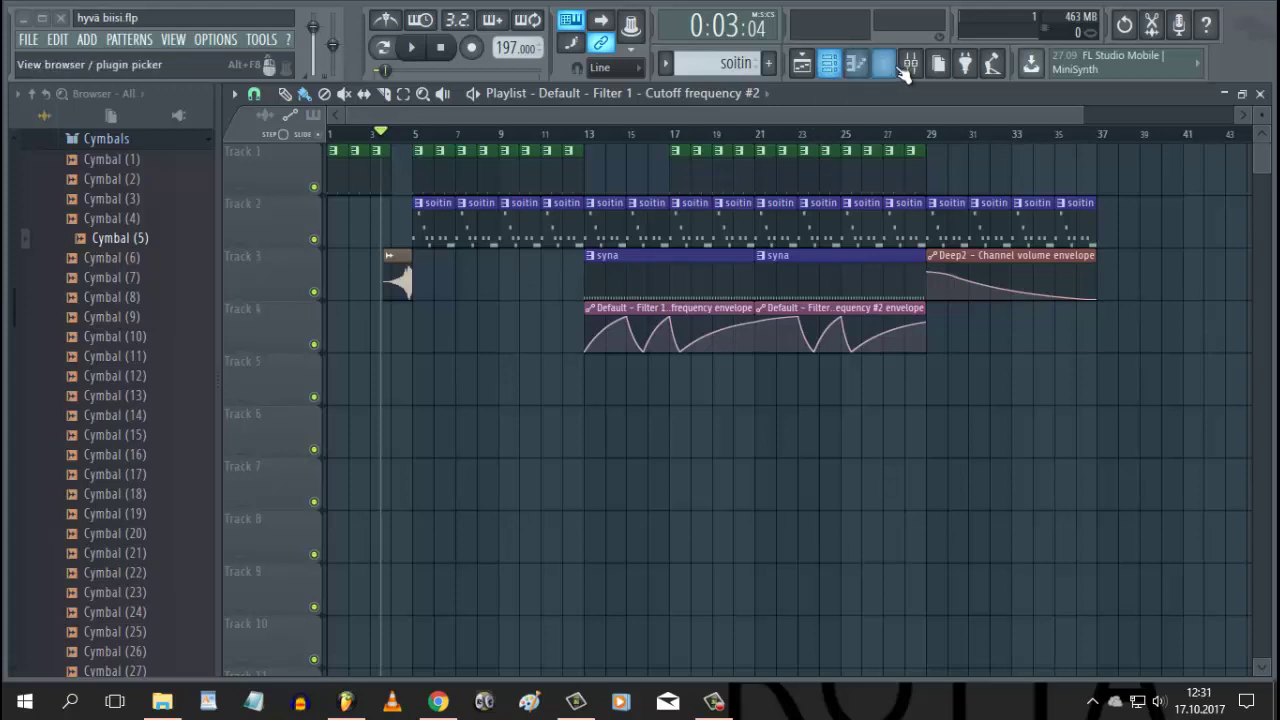
# Step: Rename the Insert 1 mixer track as Kick
pyautogui.click(912, 64)
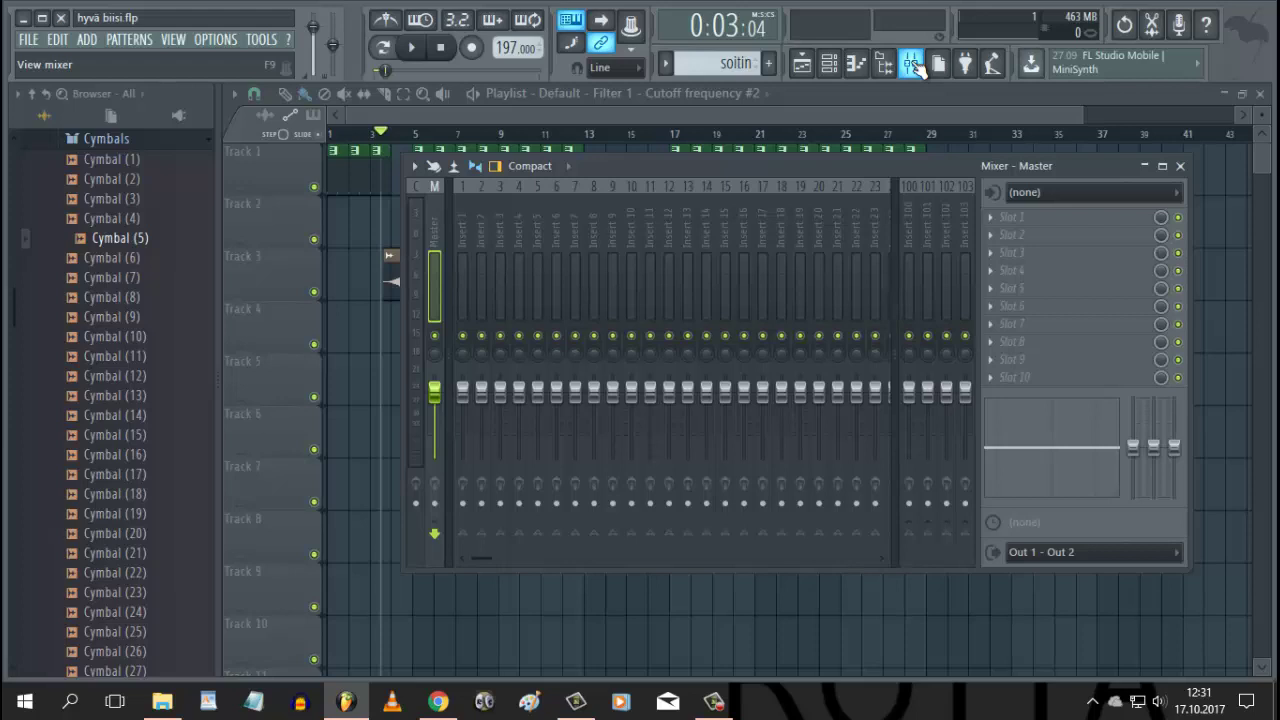
pyautogui.click(912, 64)
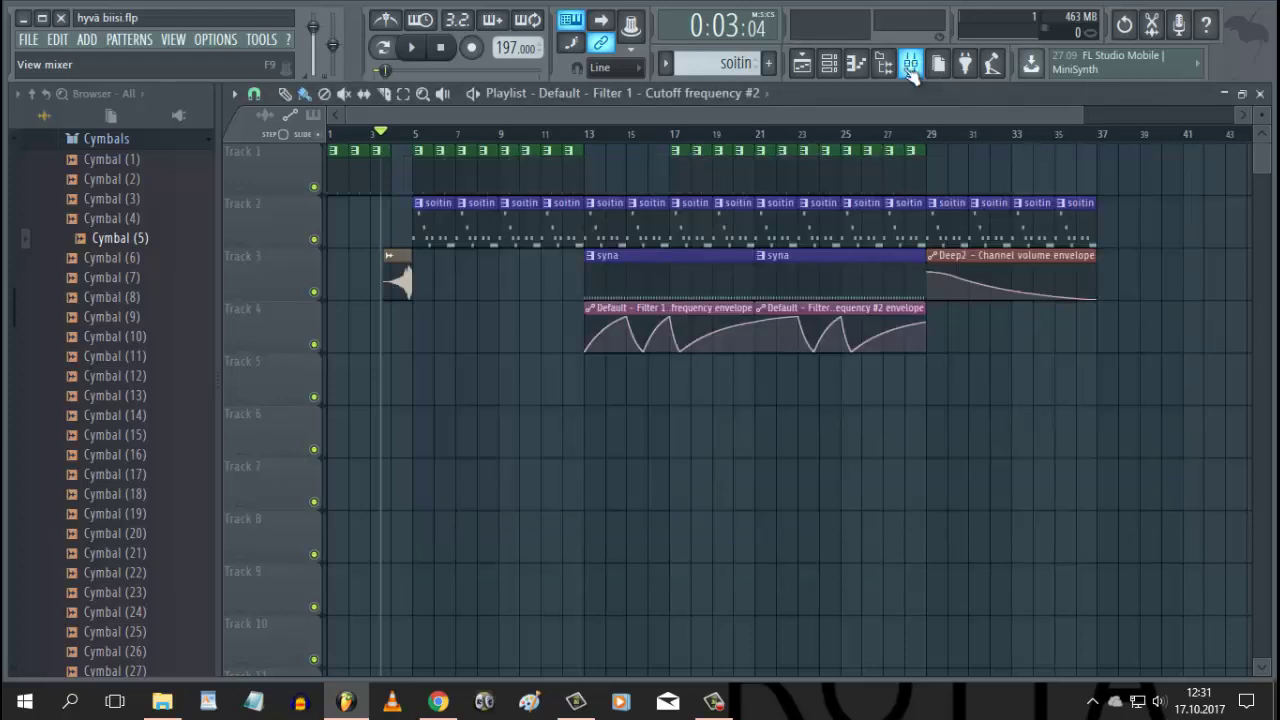
pyautogui.click(830, 64)
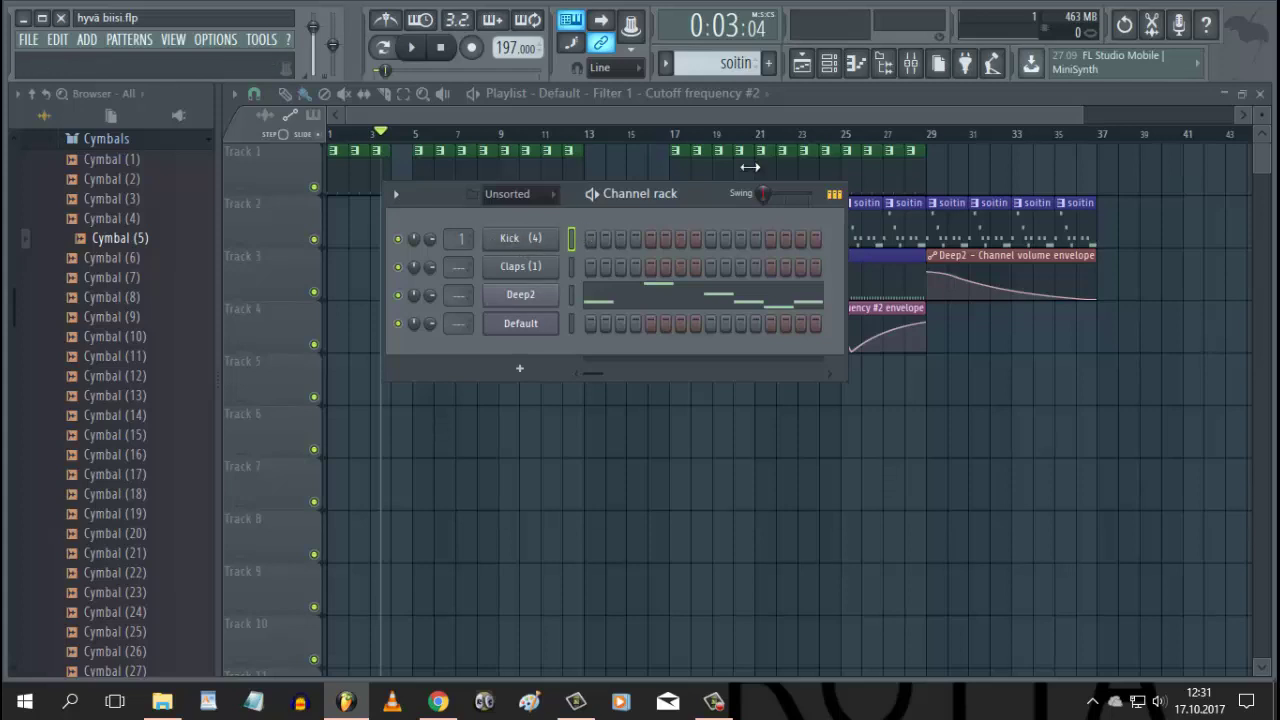
pyautogui.click(910, 62)
pyautogui.rightClick(458, 222)
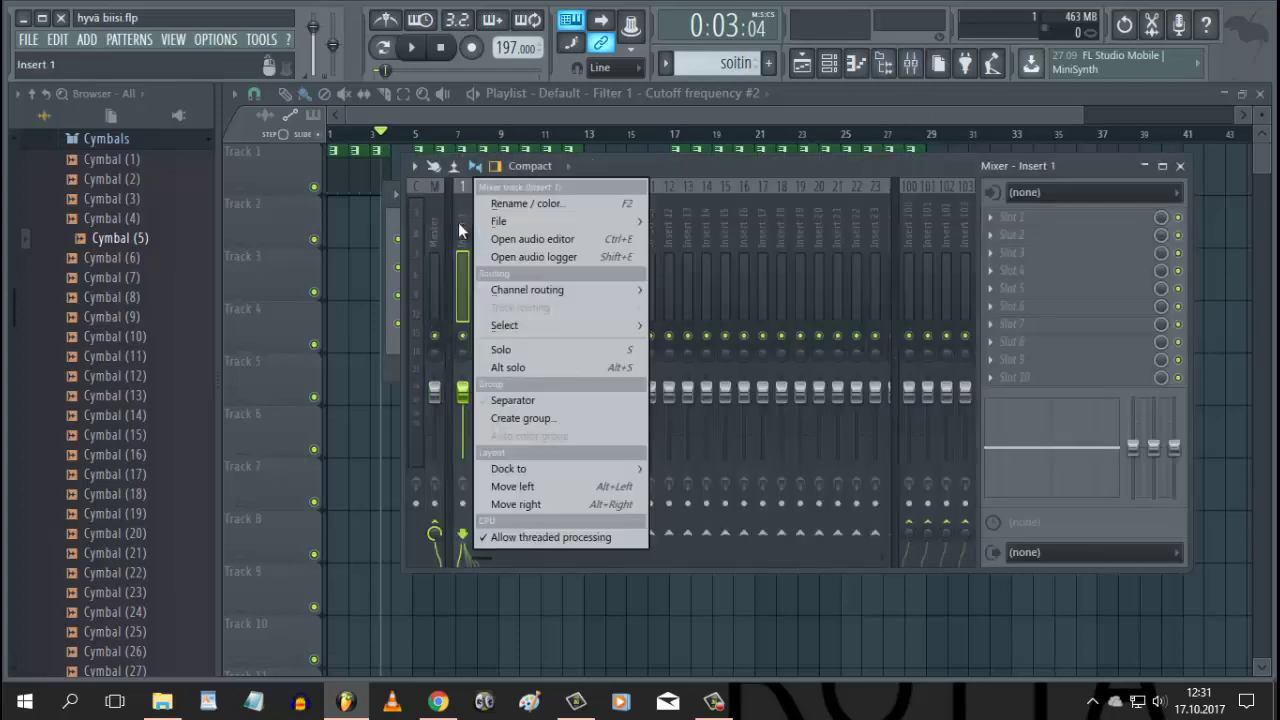
pyautogui.click(502, 207)
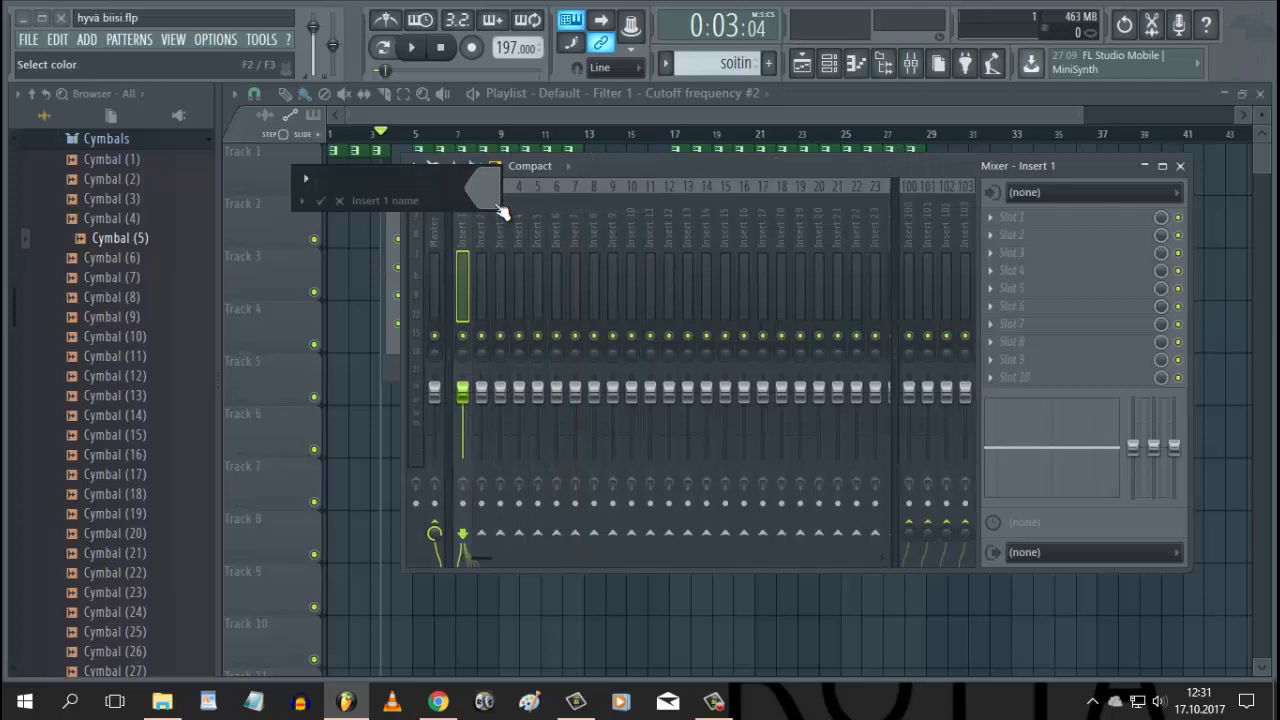
pyautogui.write('Kick')
pyautogui.press('Return')
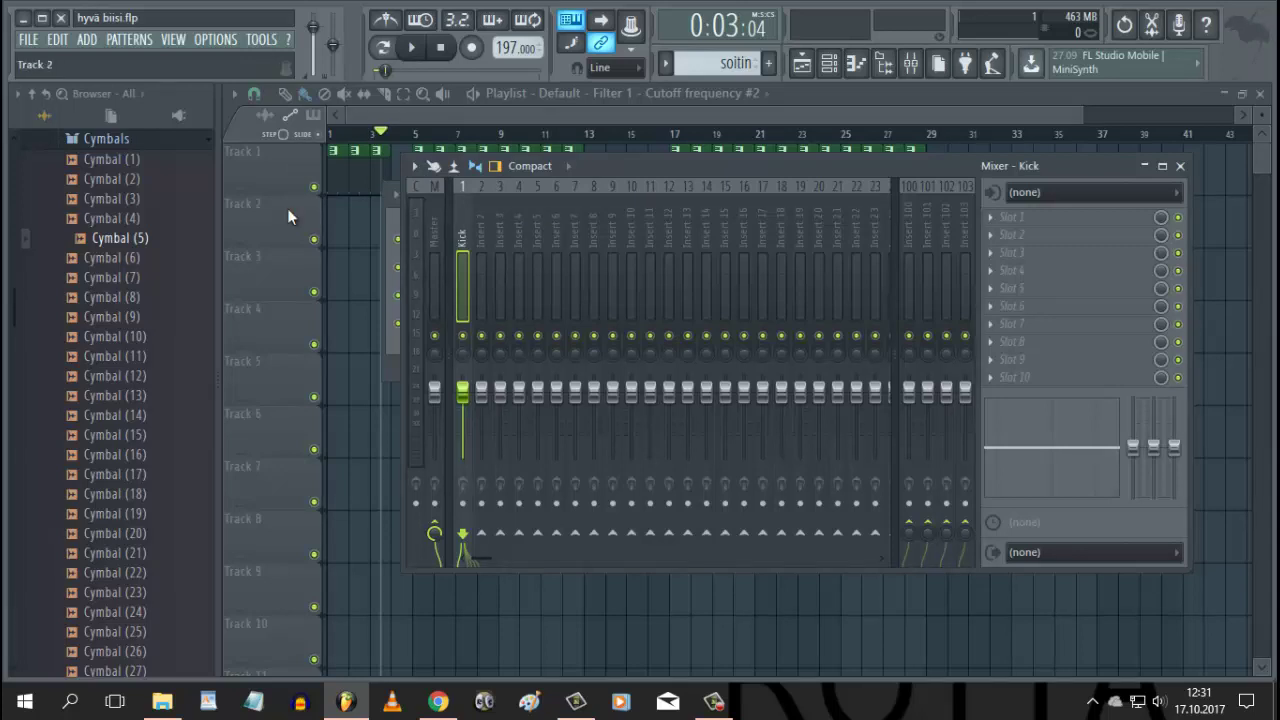
# Step: Assign the Claps (1) channel to a free mixer track
pyautogui.click(387, 206)
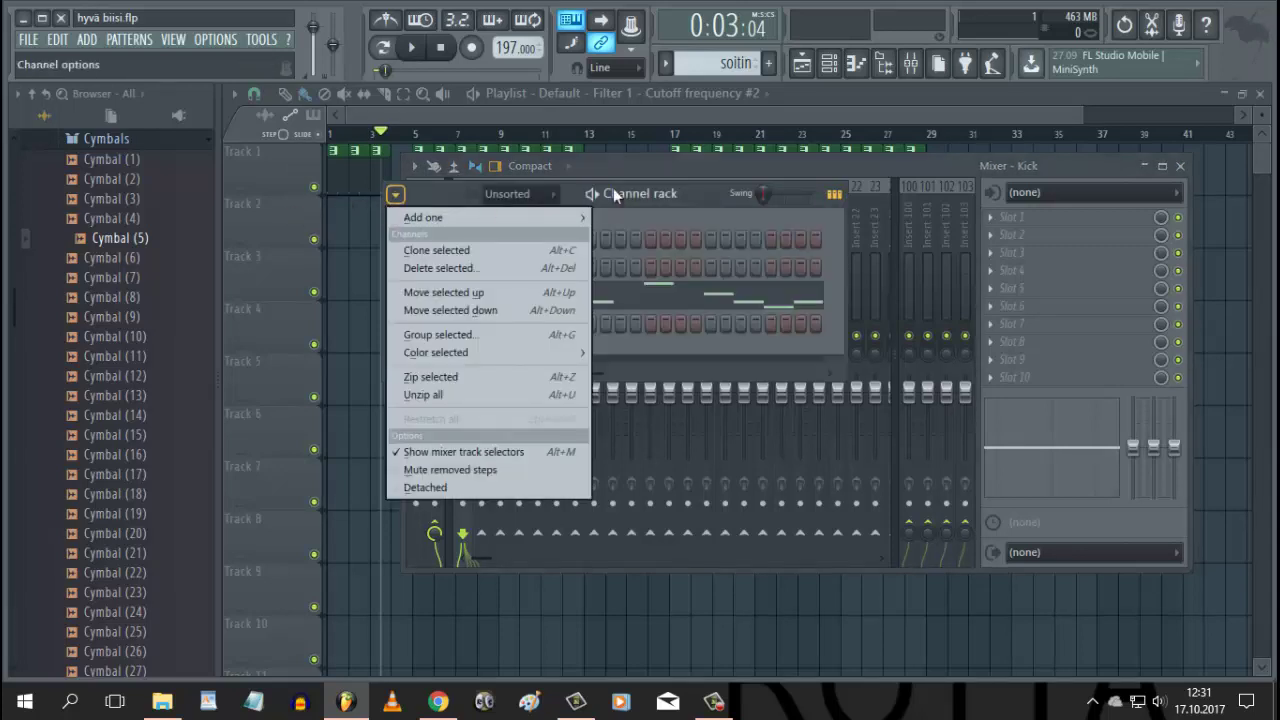
pyautogui.click(671, 203)
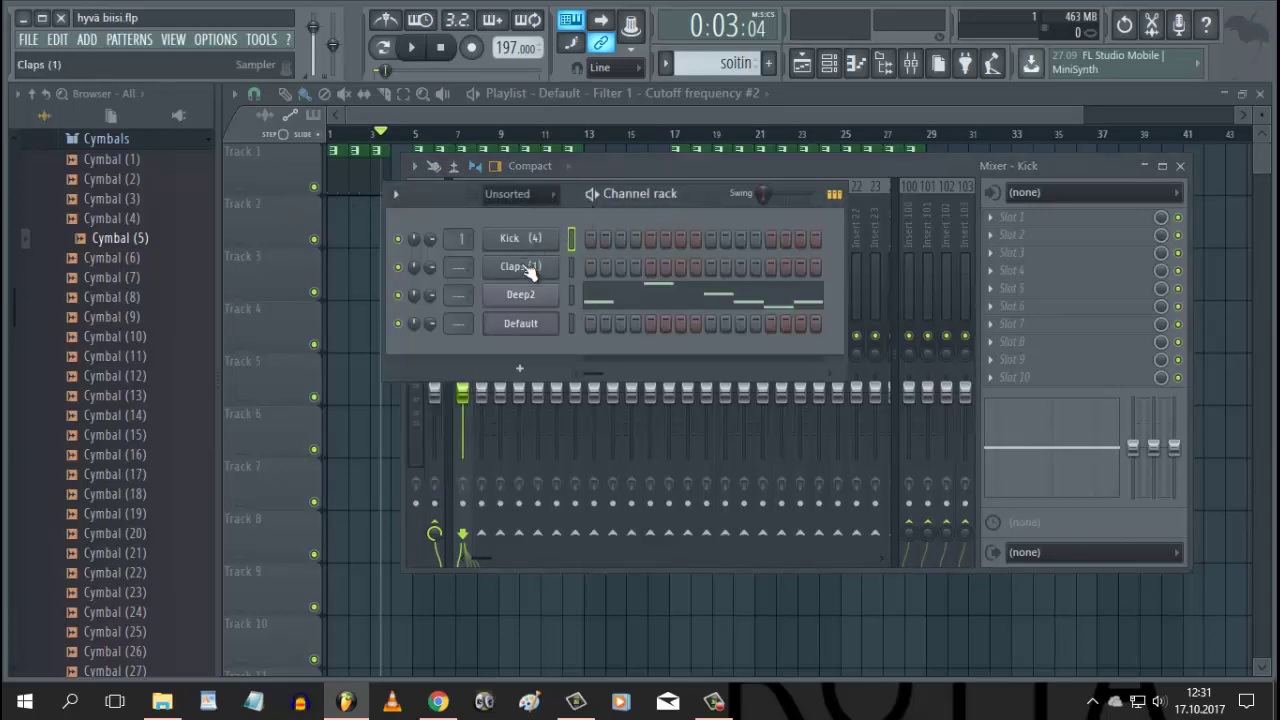
pyautogui.click(530, 268)
pyautogui.moveTo(521, 293); pyautogui.dragTo(724, 184)
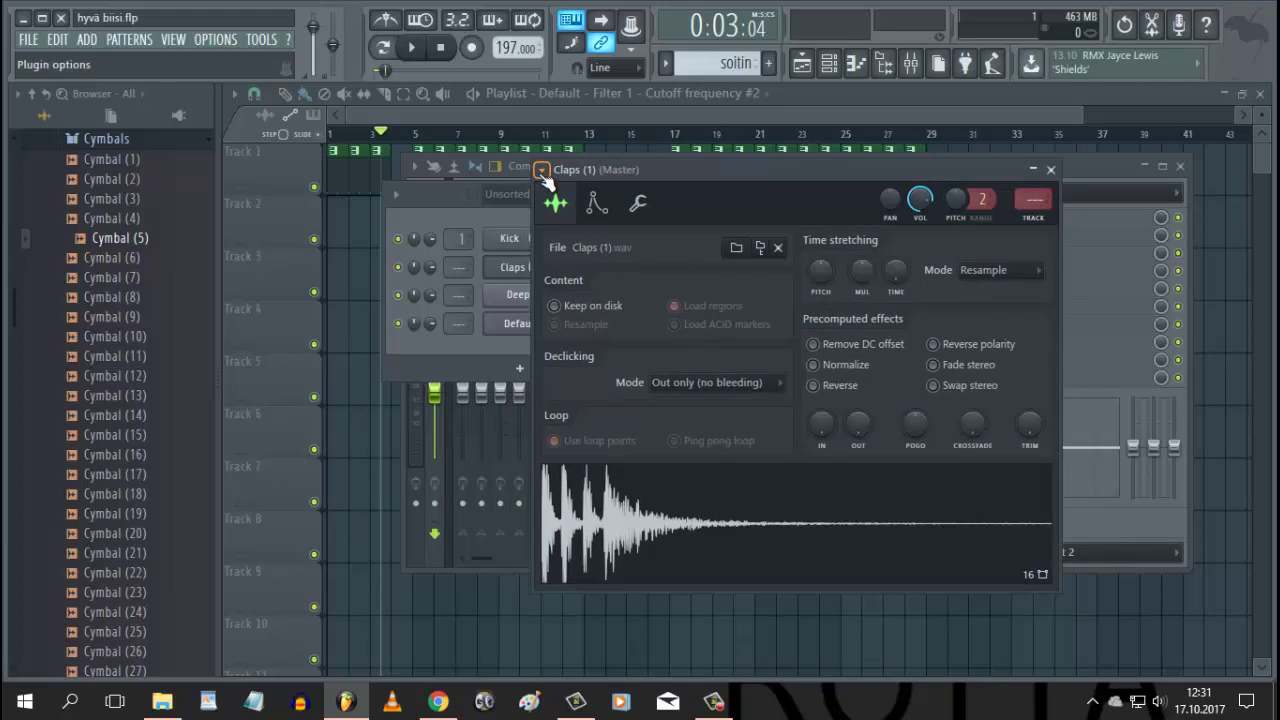
pyautogui.click(542, 172)
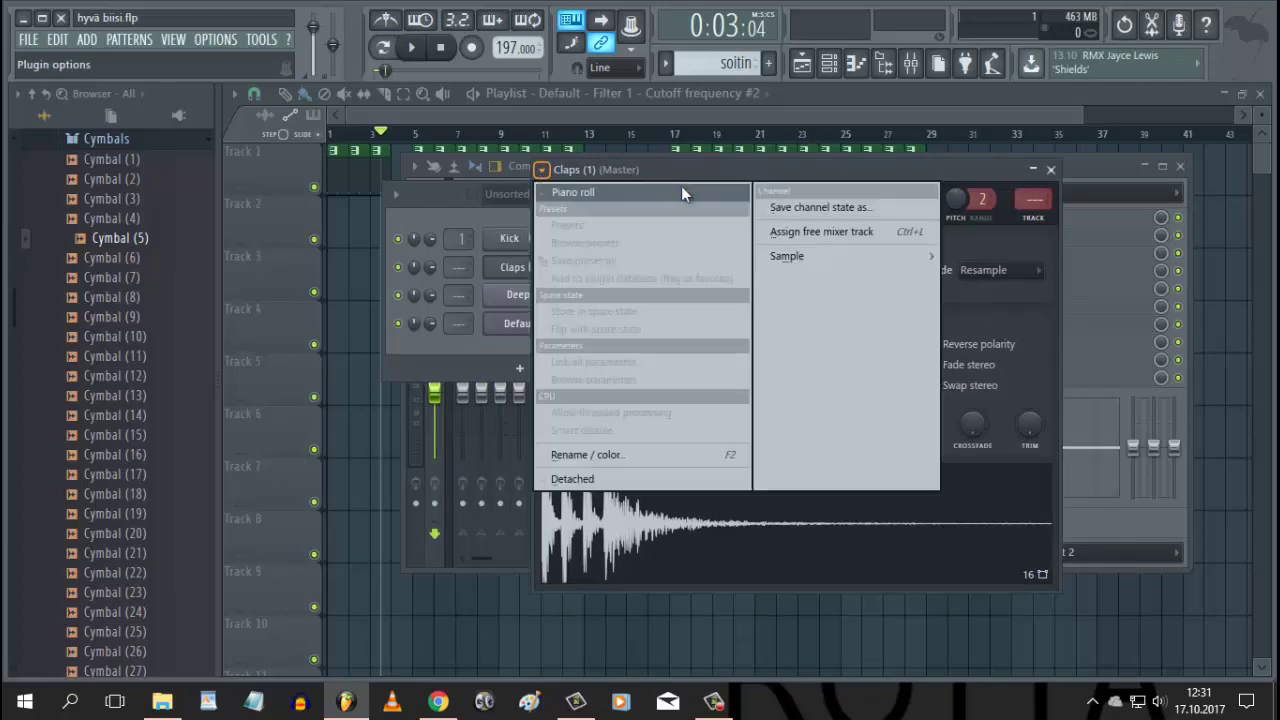
pyautogui.click(781, 231)
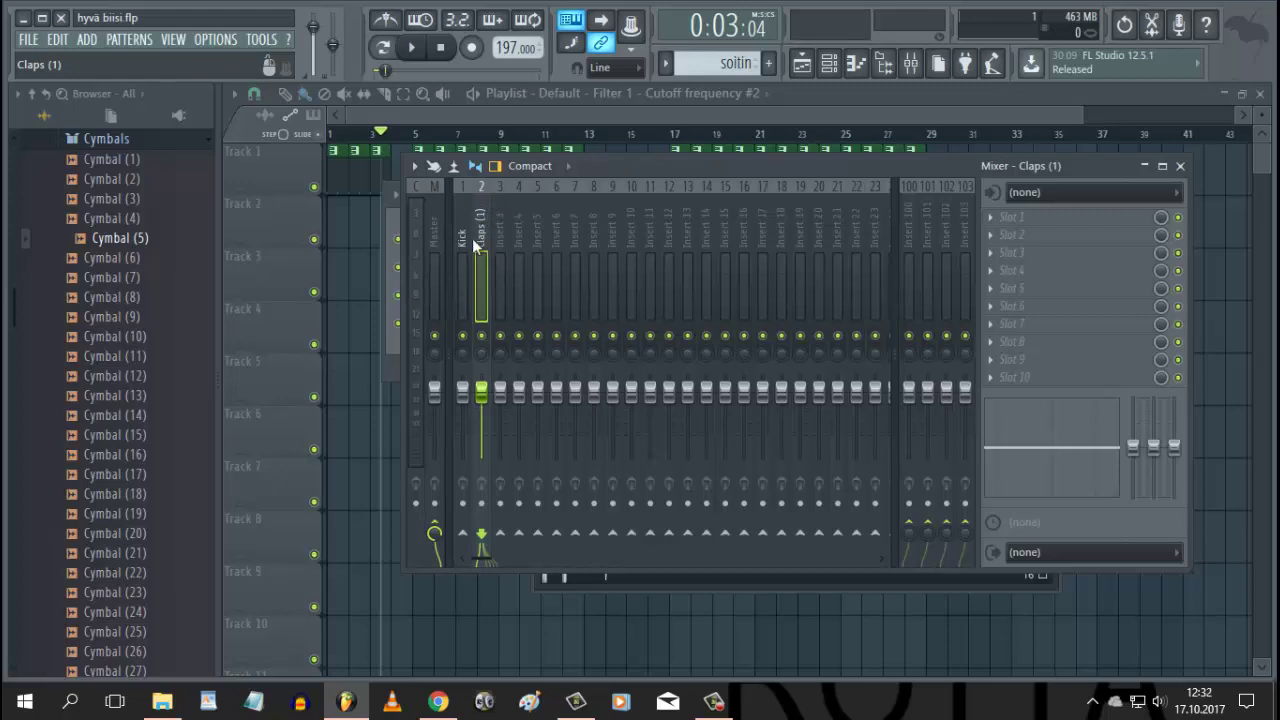
# Step: Rename the Deep2 channel as Basso and give it the blue-violet colour swatch
pyautogui.click(394, 208)
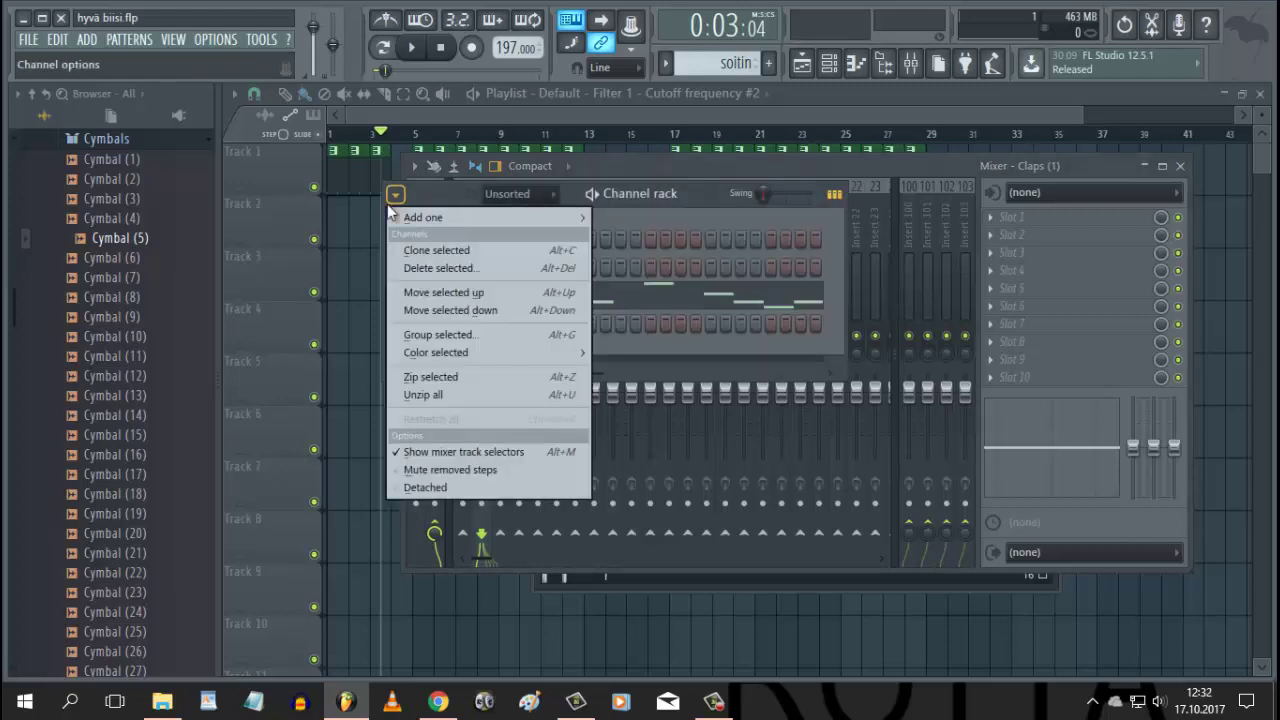
pyautogui.click(447, 193)
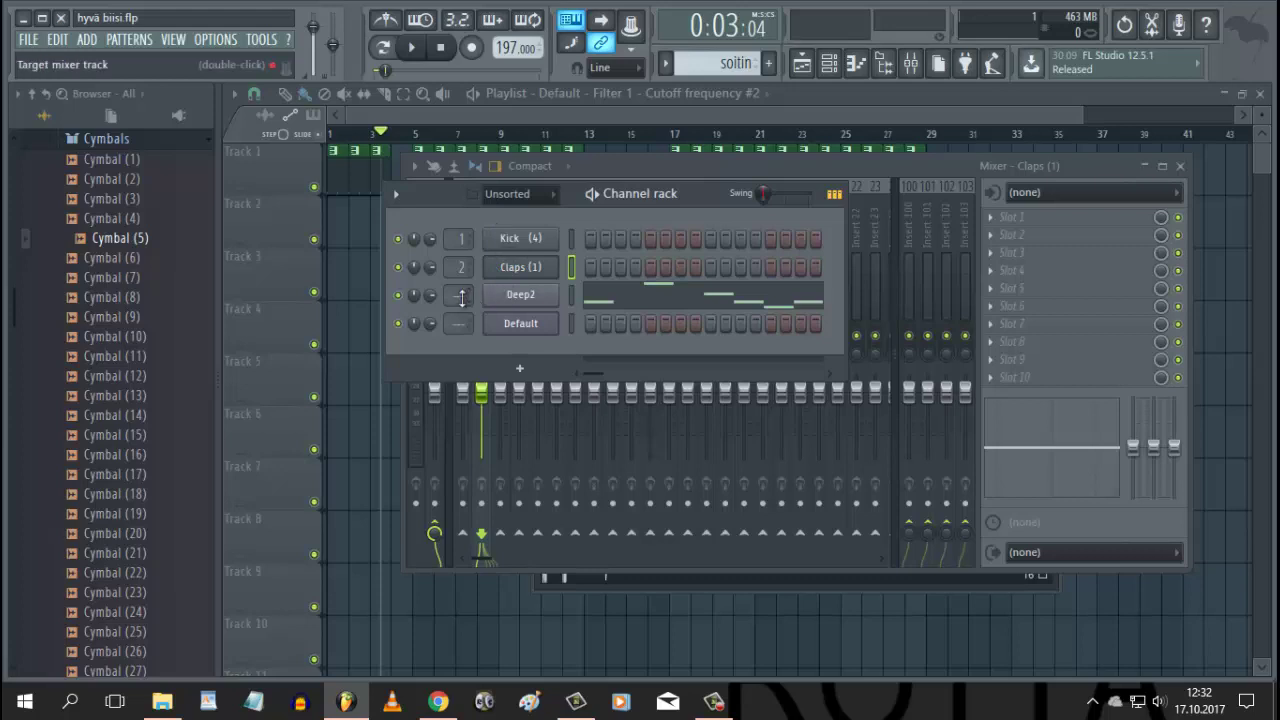
pyautogui.click(498, 295)
pyautogui.rightClick(498, 296)
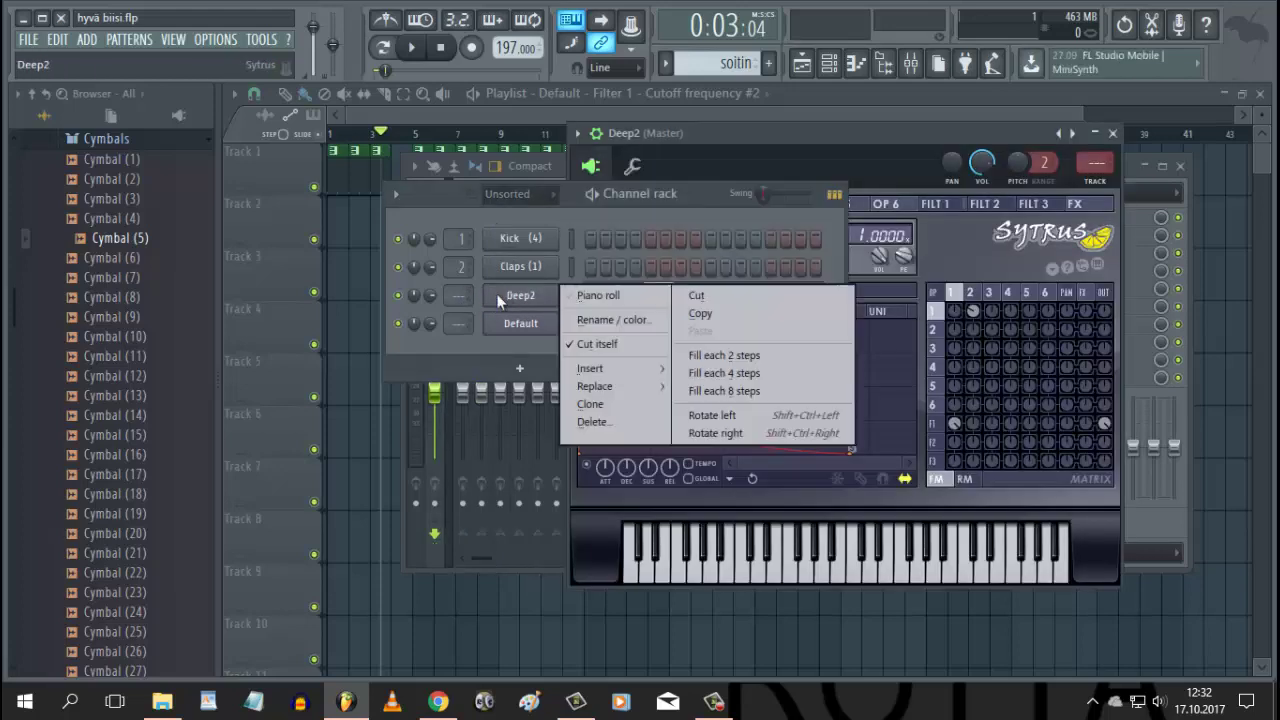
pyautogui.click(600, 320)
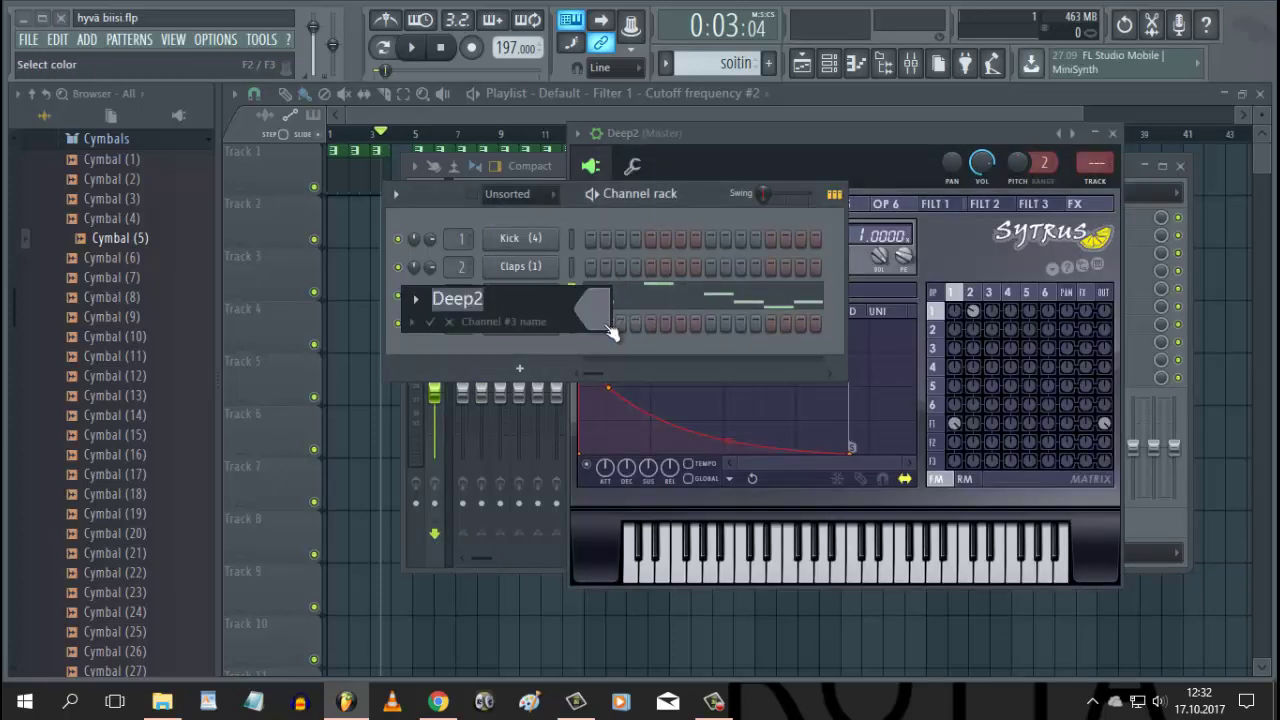
pyautogui.write('Basso')
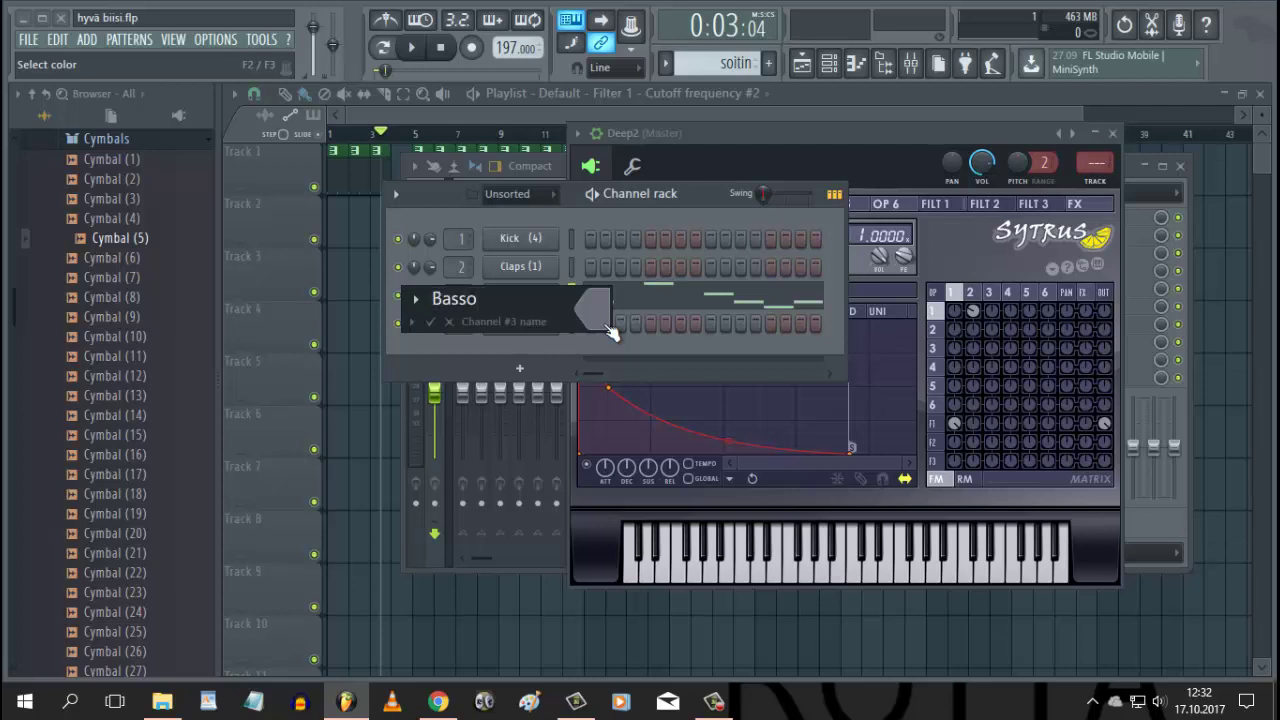
pyautogui.click(605, 322)
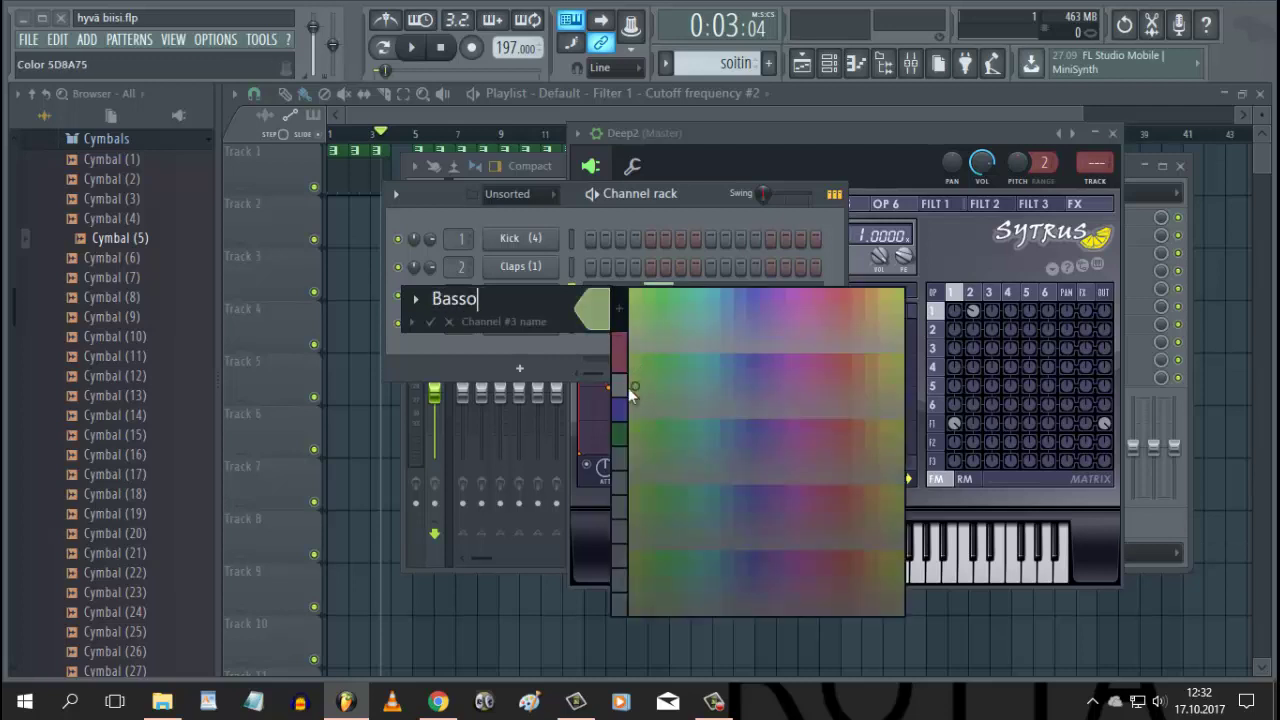
pyautogui.click(602, 404)
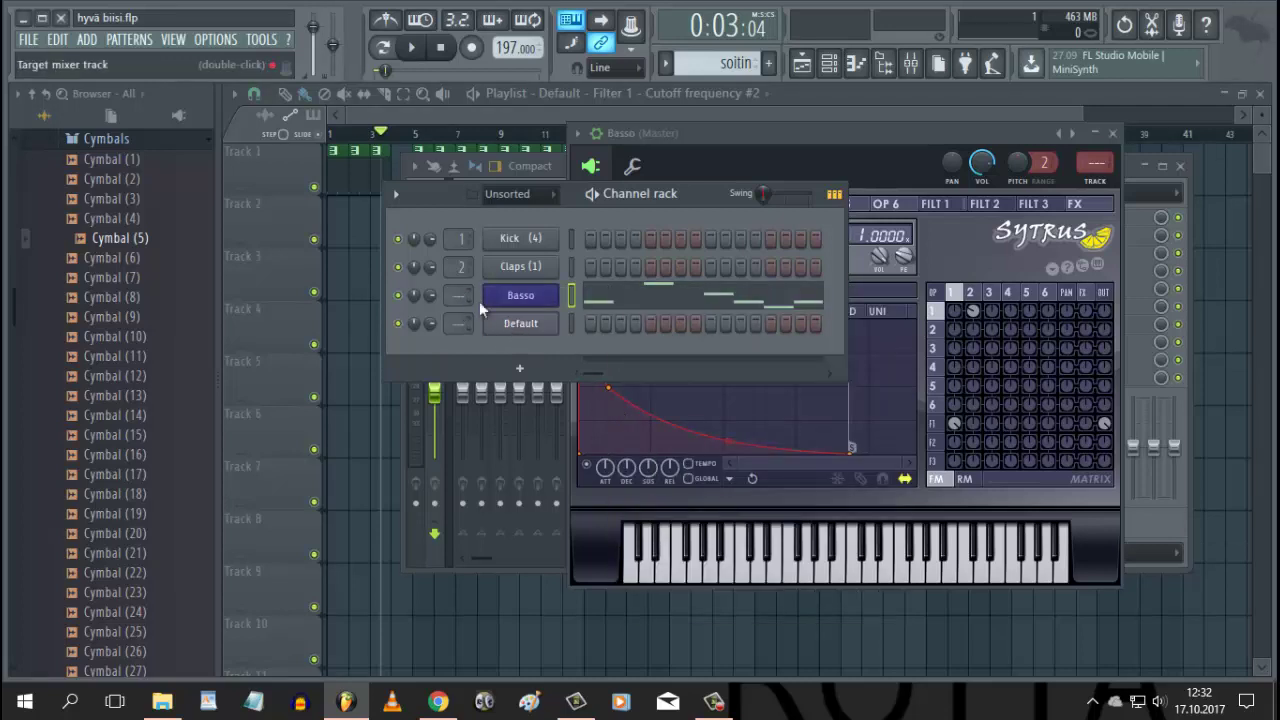
# Step: Assign the Basso channel to a free mixer track
pyautogui.click(517, 298)
pyautogui.click(517, 300)
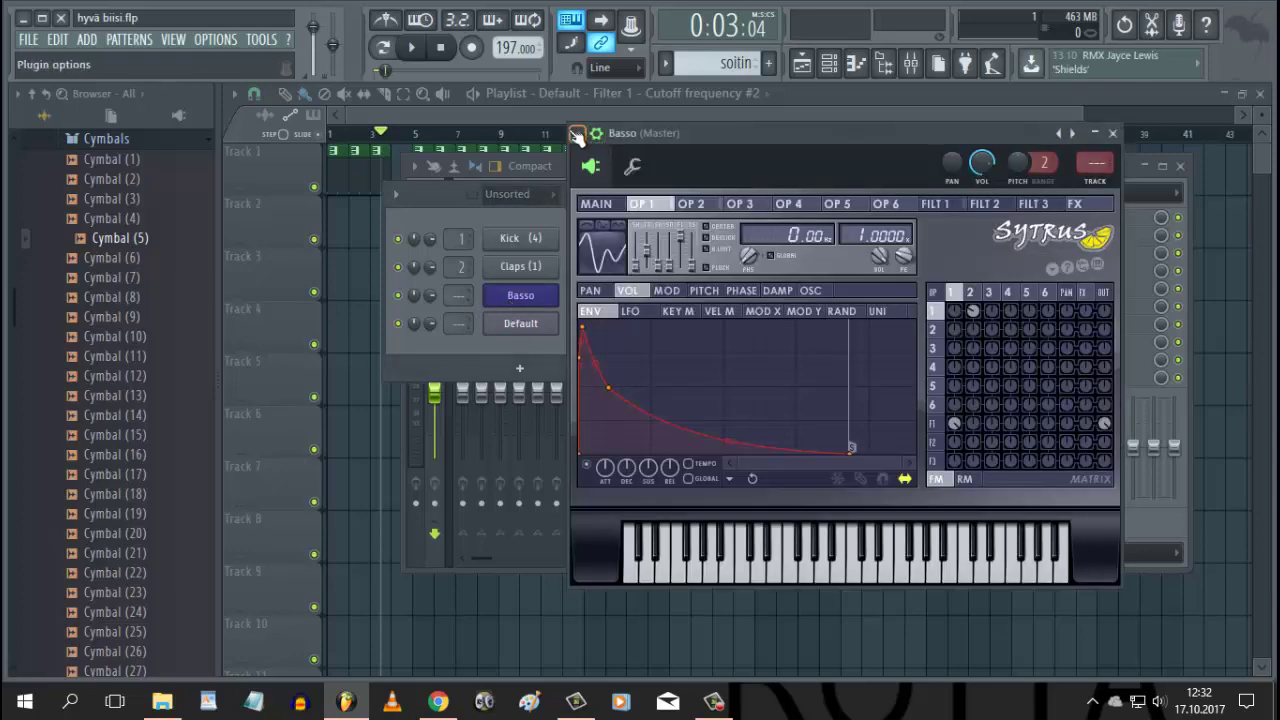
pyautogui.click(577, 133)
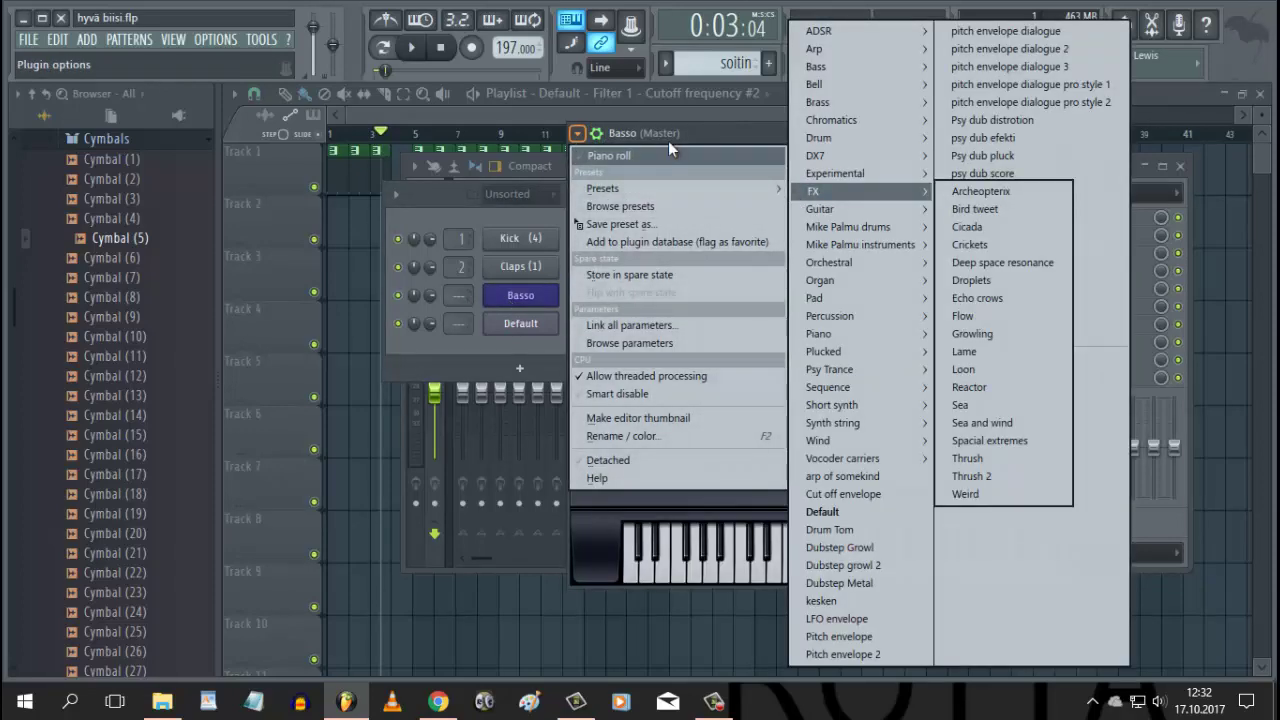
pyautogui.moveTo(663, 145)
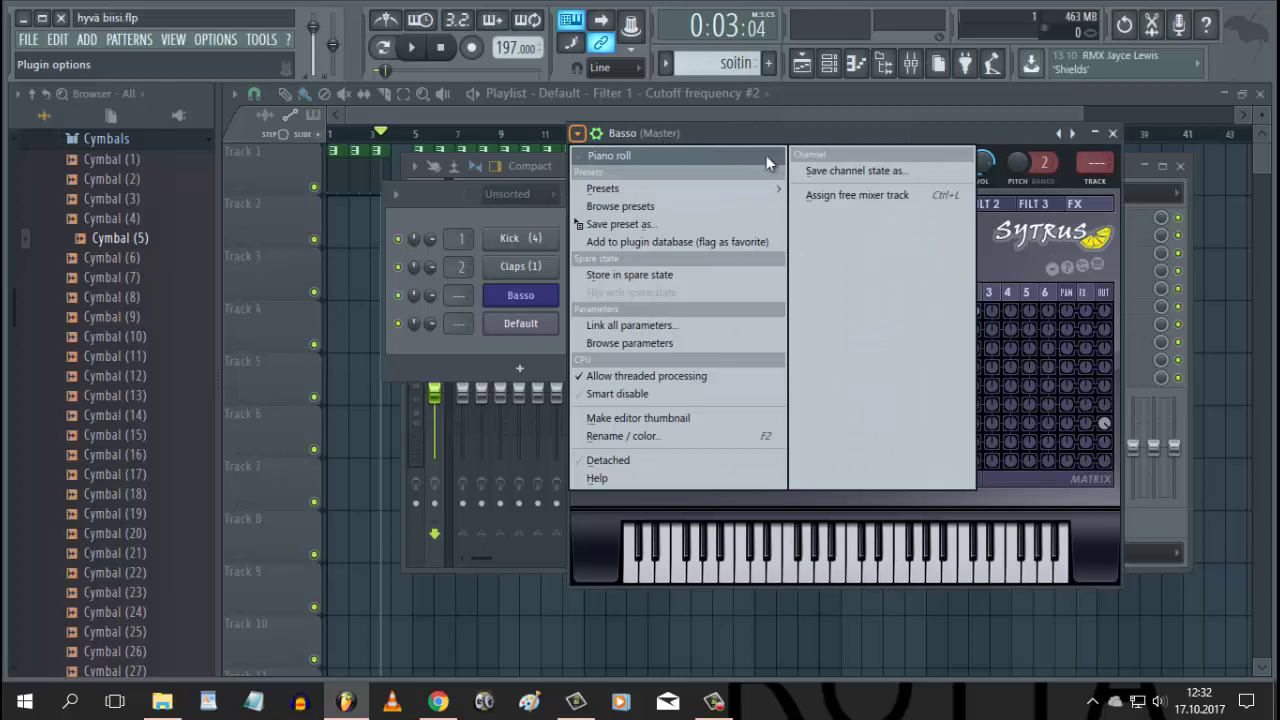
pyautogui.click(850, 195)
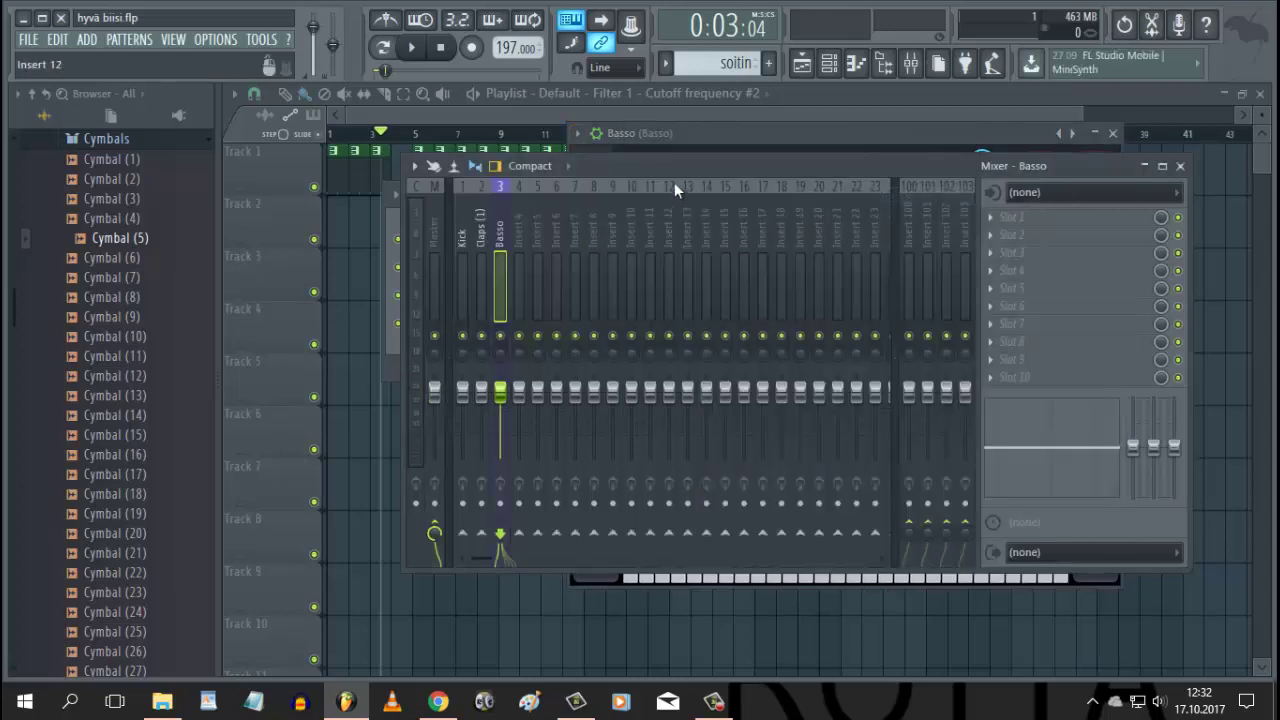
# Step: Rename the Default channel as Syna and give it the same blue-violet colour as Basso
pyautogui.click(829, 63)
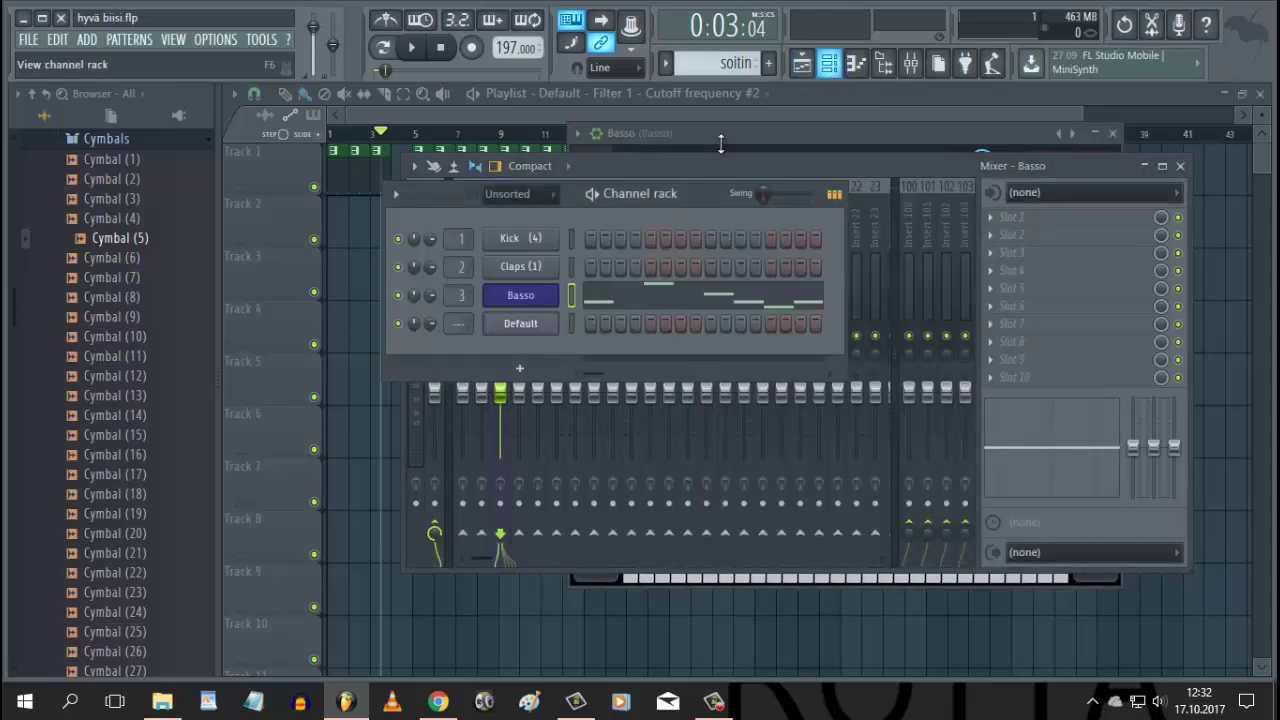
pyautogui.rightClick(521, 321)
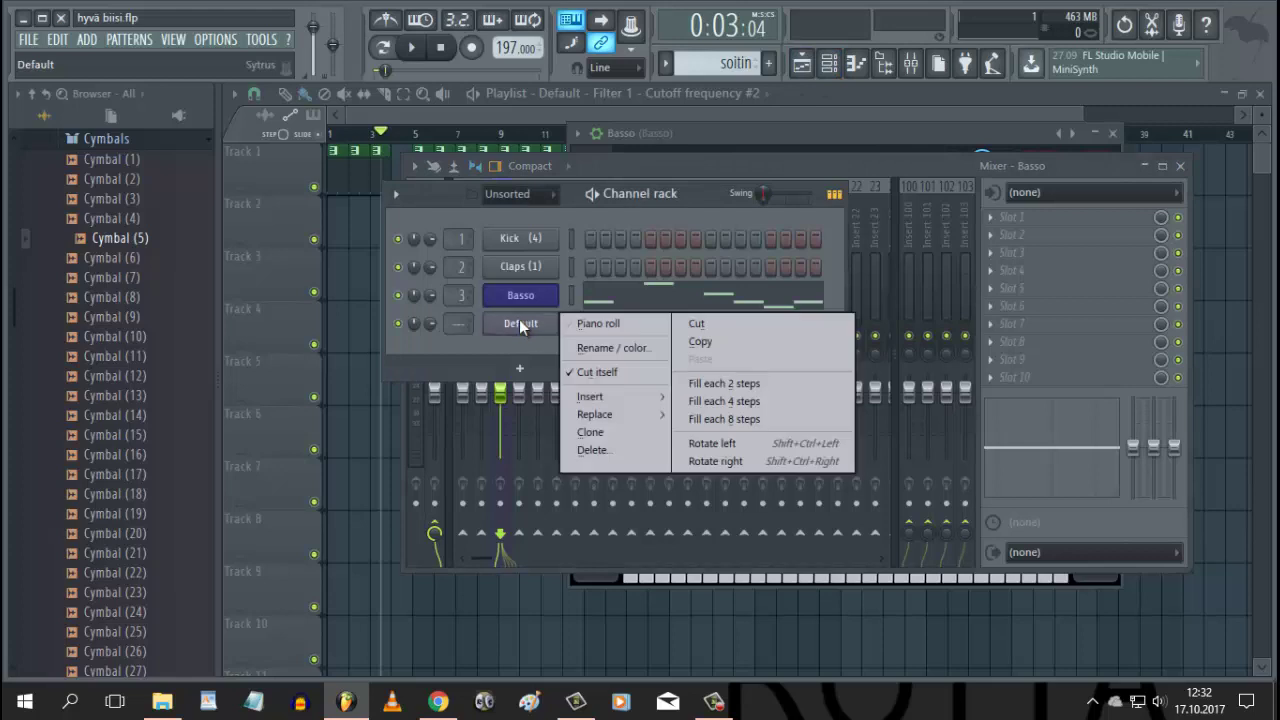
pyautogui.click(593, 346)
pyautogui.write('Syna')
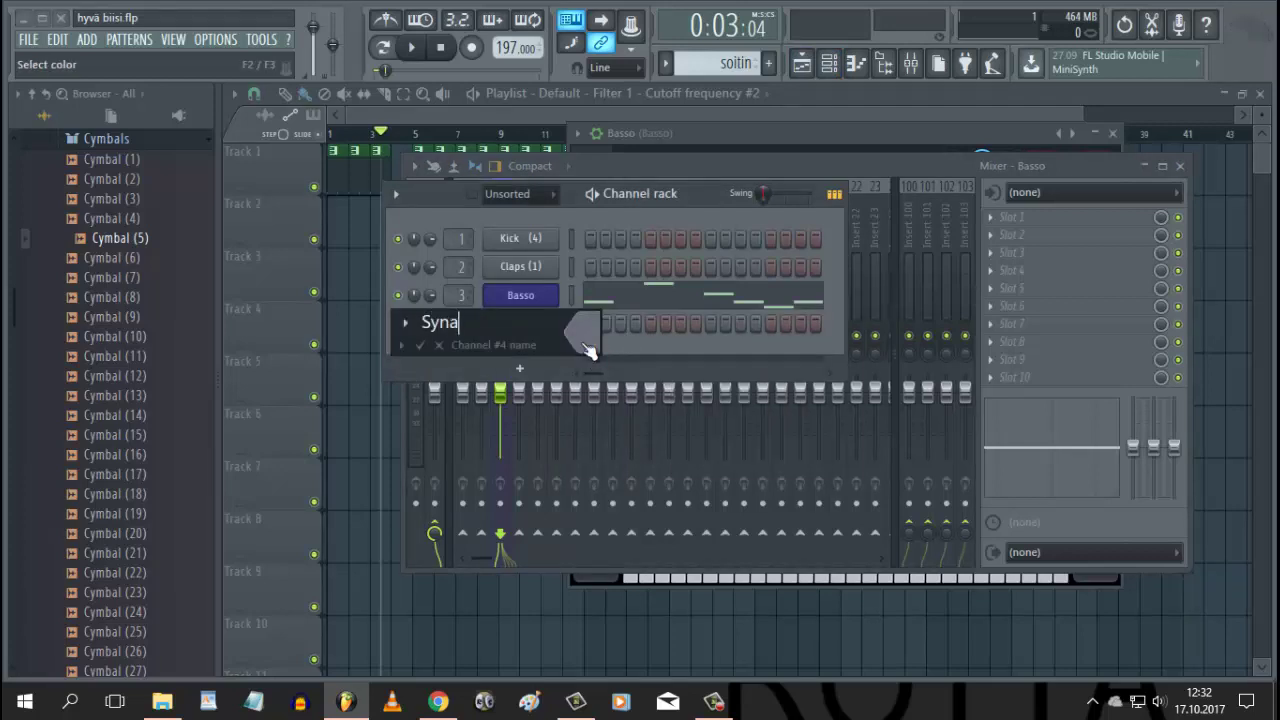
pyautogui.click(582, 340)
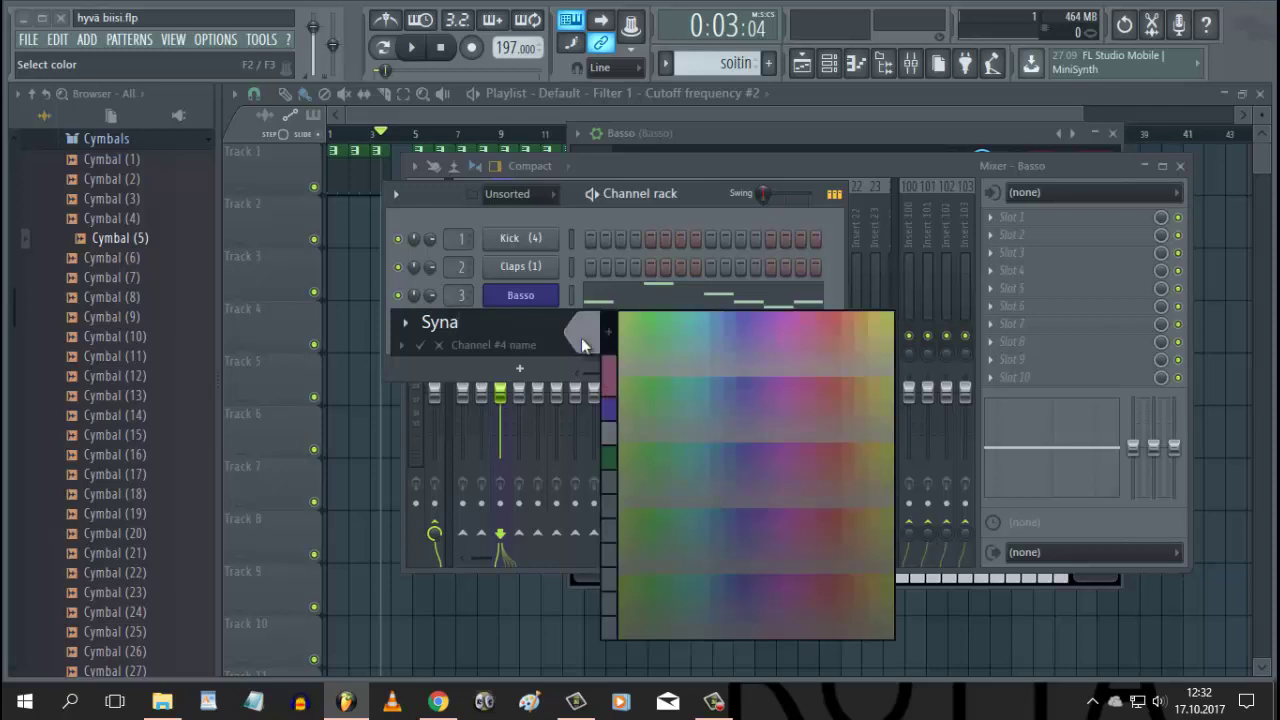
pyautogui.click(607, 416)
pyautogui.press('Return')
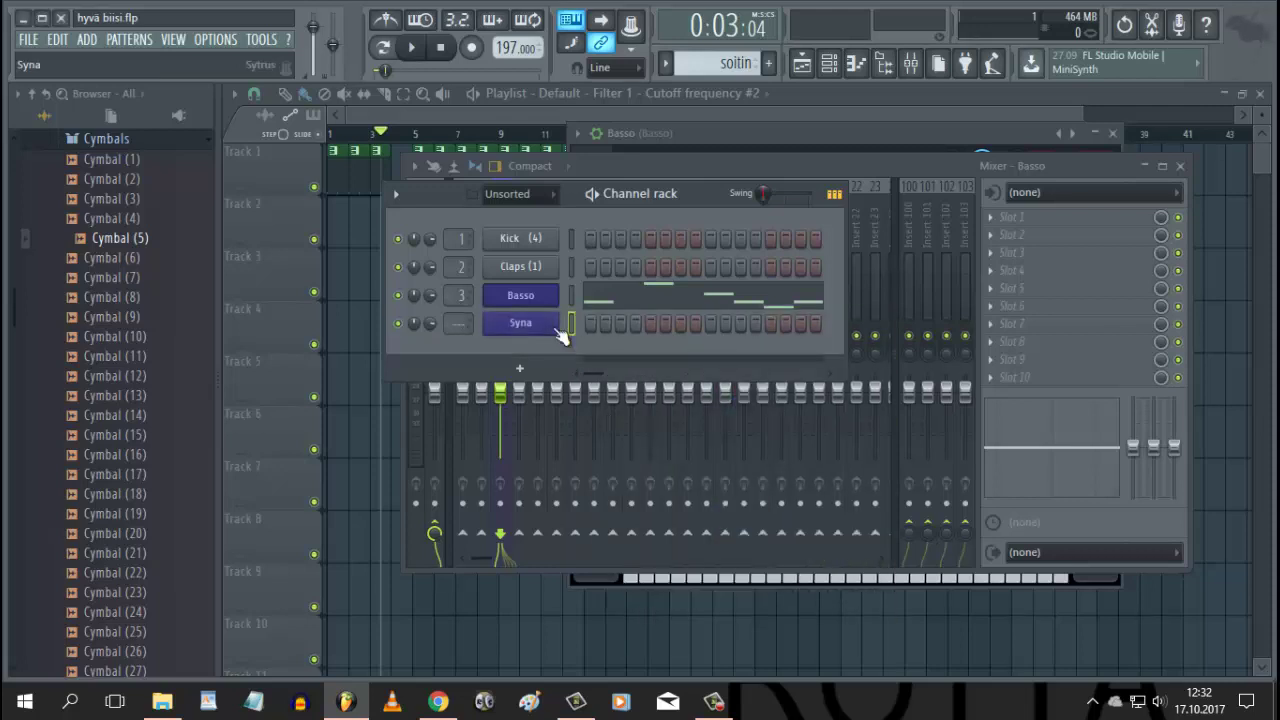
# Step: Assign the Syna channel to a free mixer track
pyautogui.click(505, 325)
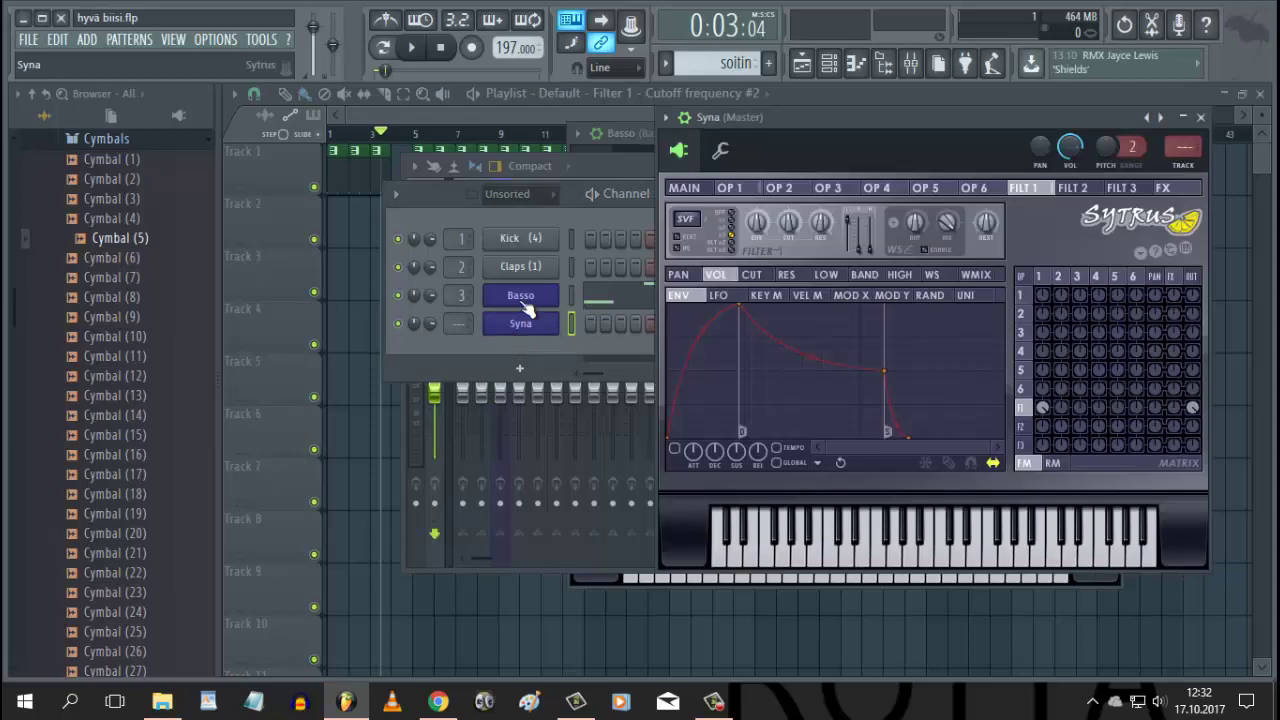
pyautogui.click(665, 117)
pyautogui.moveTo(868, 174)
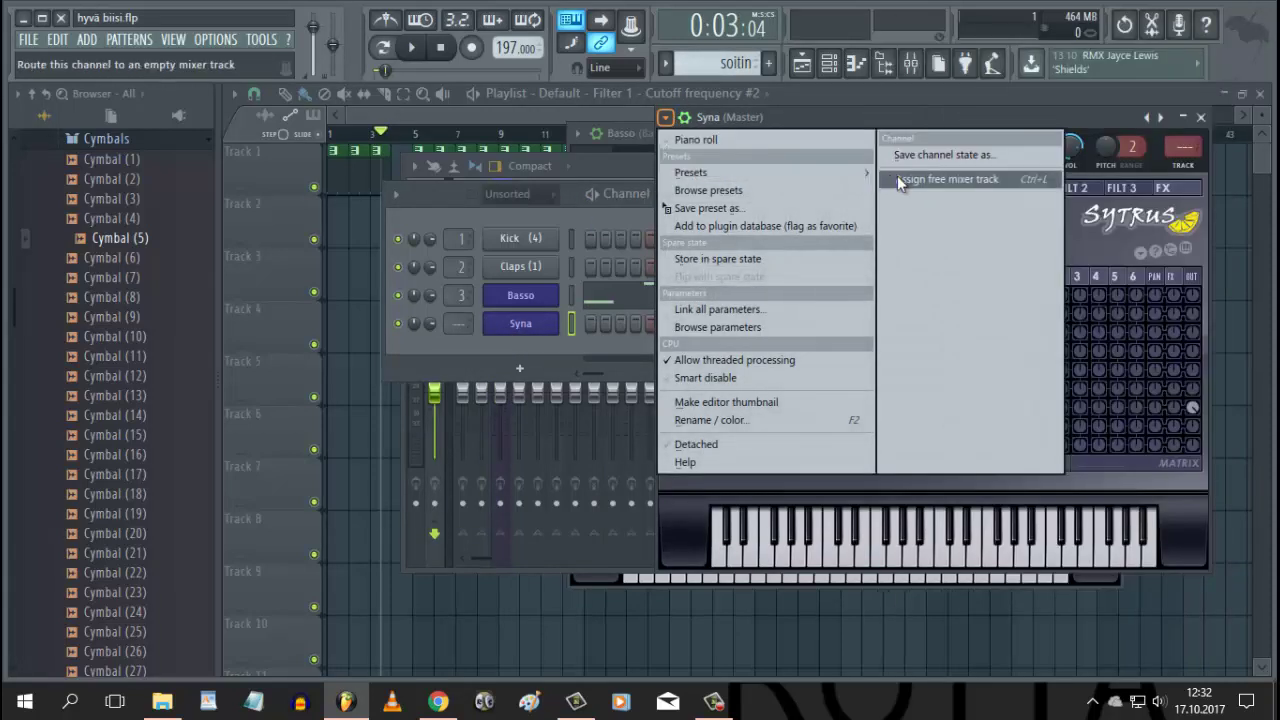
pyautogui.click(898, 178)
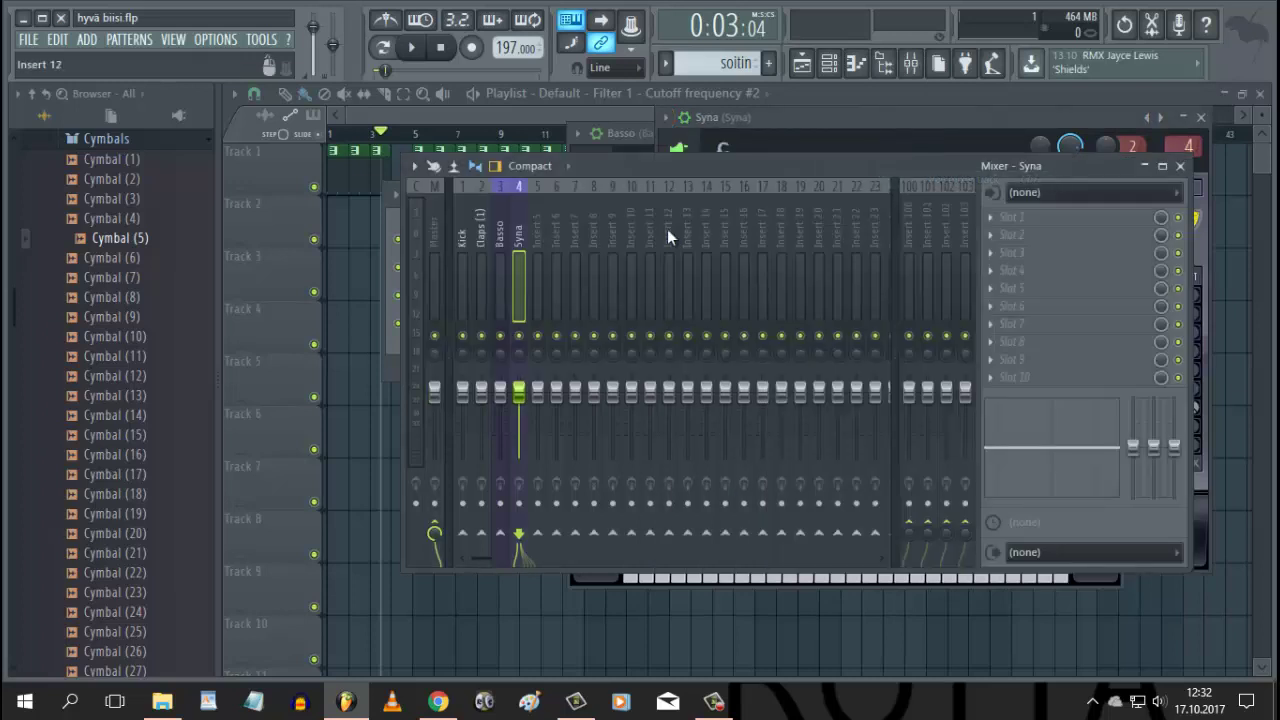
# Step: Audition the Syna synth with a few notes, check its signal on its mixer track, and return to the playlist
pyautogui.click(396, 355)
pyautogui.click(520, 323)
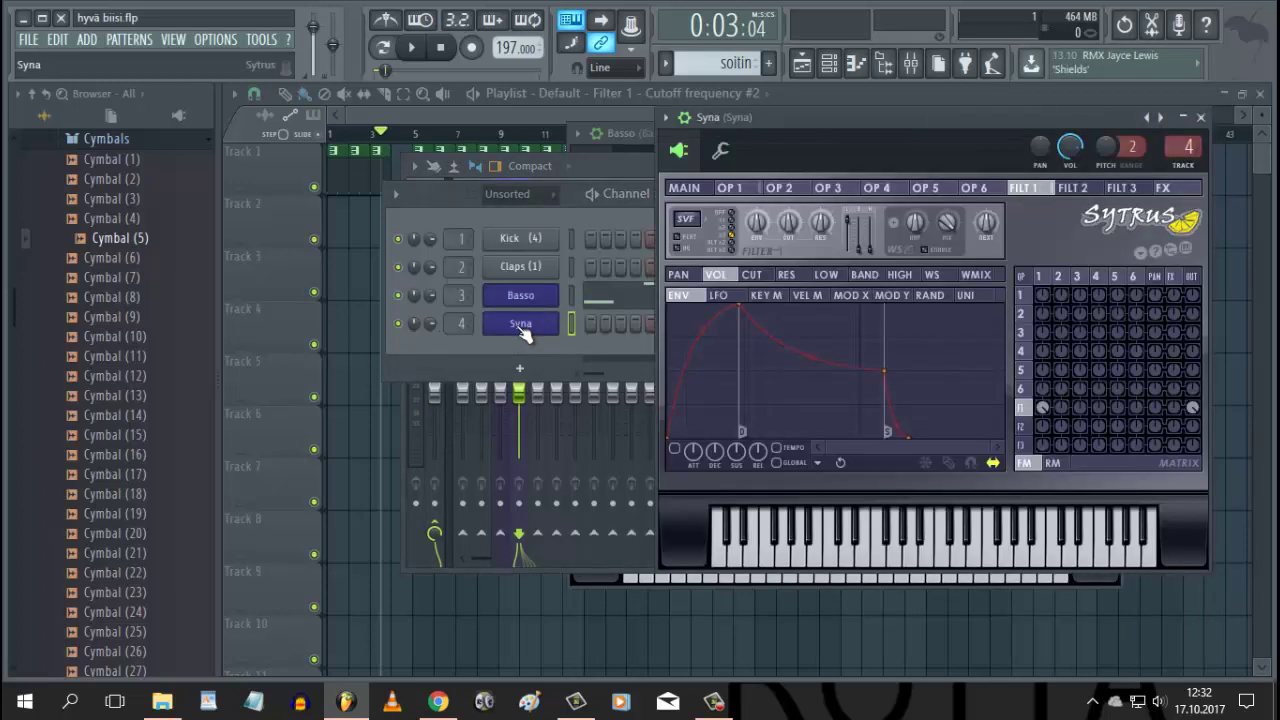
pyautogui.press('v')
pyautogui.press('c')
pyautogui.press('c')
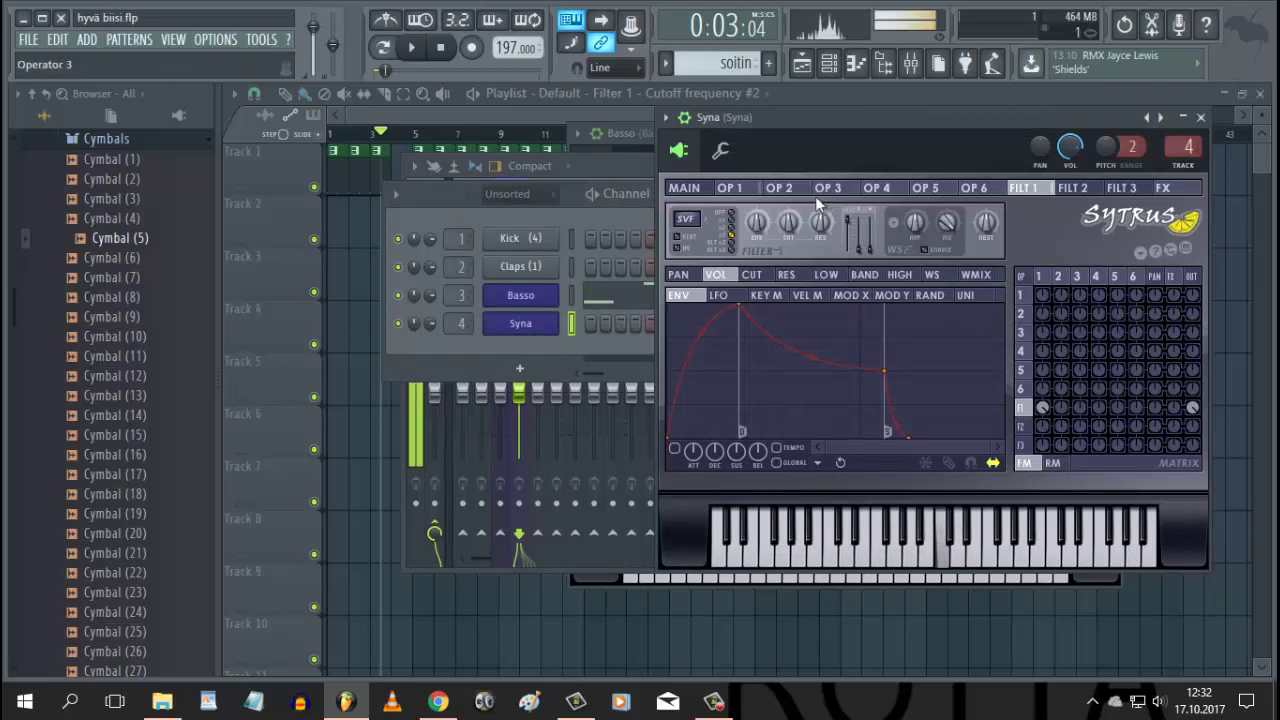
pyautogui.press('q')
pyautogui.moveTo(789, 223)
pyautogui.mouseDown()
pyautogui.moveTo(789, 200)
pyautogui.moveTo(780, 229)
pyautogui.mouseUp()
pyautogui.press('q')
pyautogui.press('q')
pyautogui.press('q')
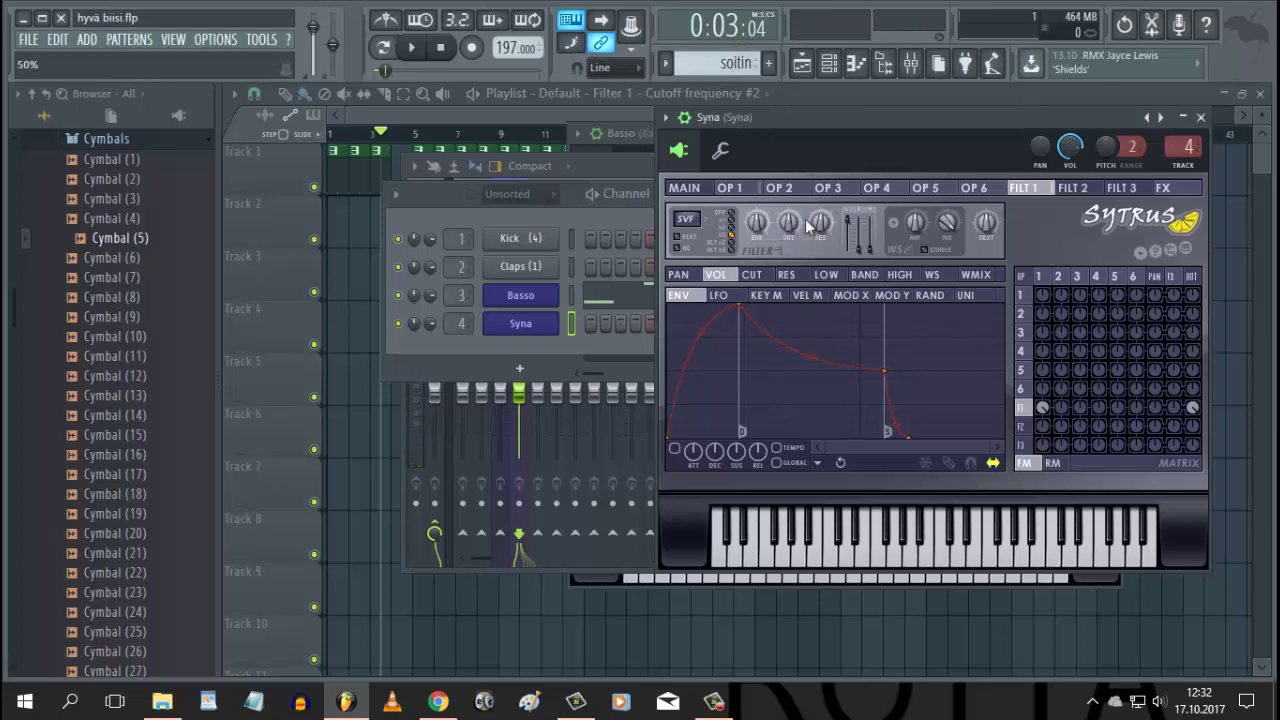
pyautogui.click(911, 63)
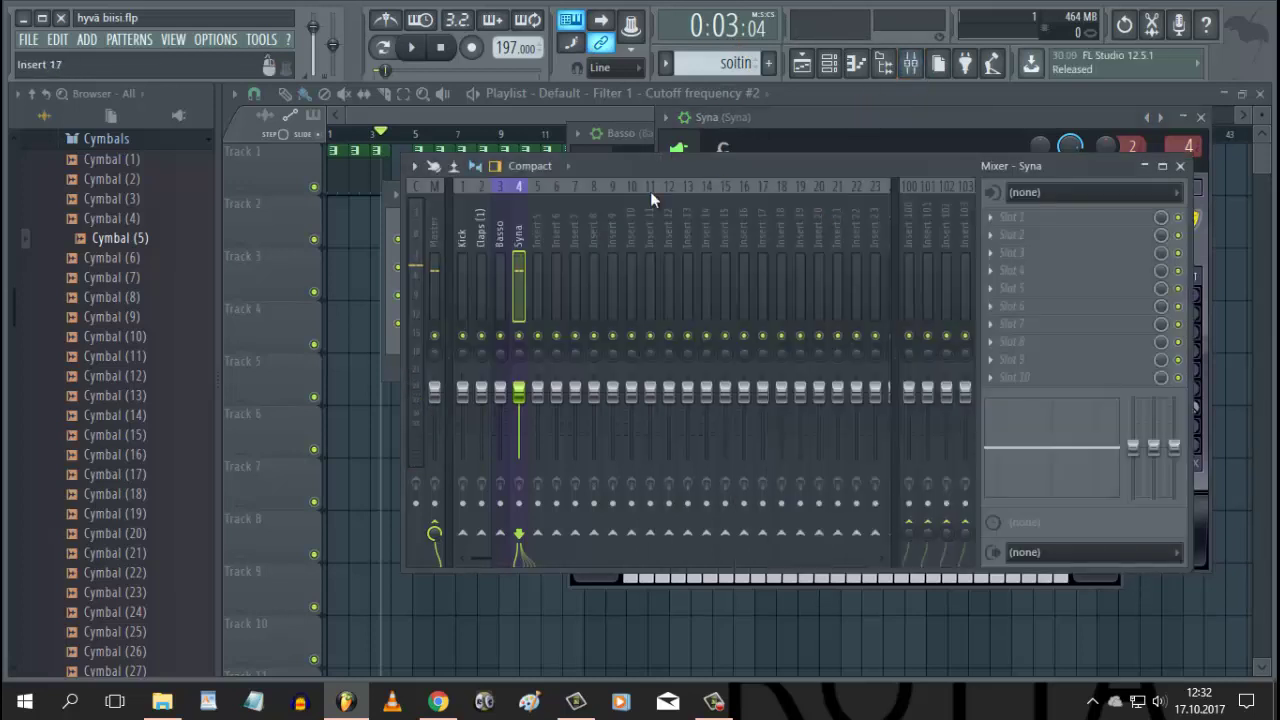
pyautogui.click(595, 107)
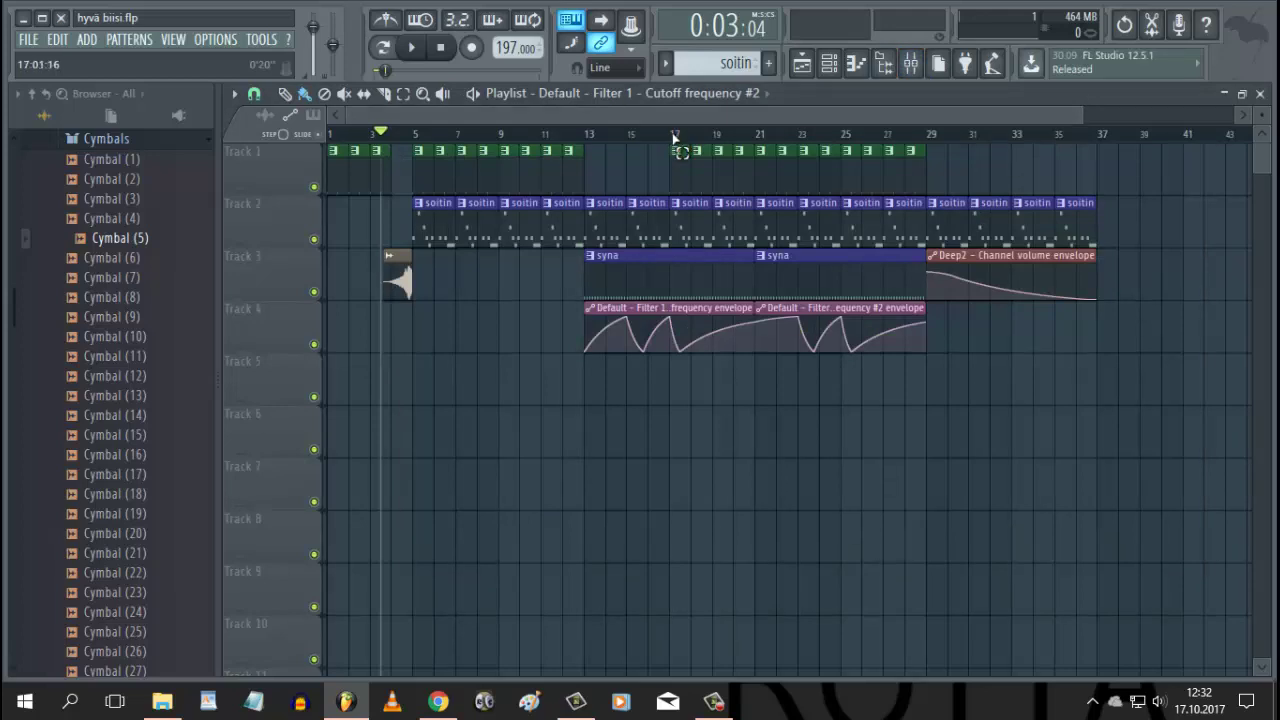
# Step: Select bars 17 to 19 of the playlist as the loop range and play them while checking the track levels in the mixer
pyautogui.moveTo(675, 139); pyautogui.dragTo(713, 134)
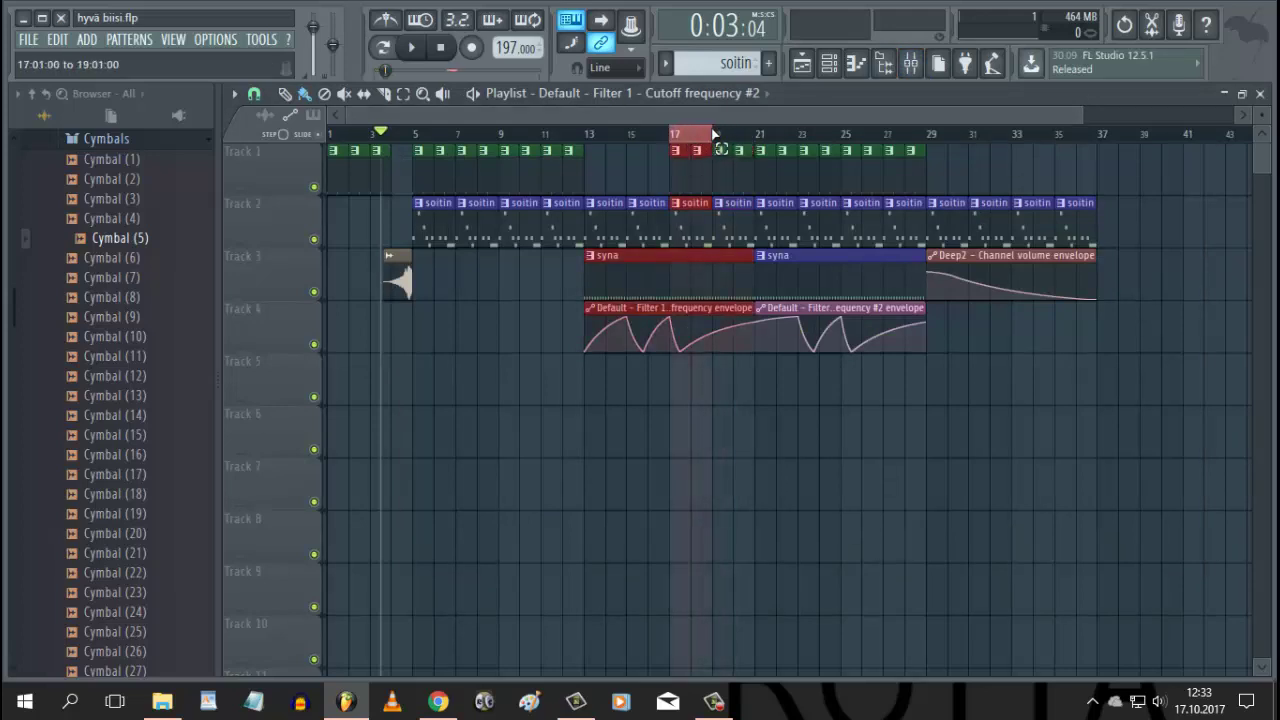
pyautogui.click(411, 47)
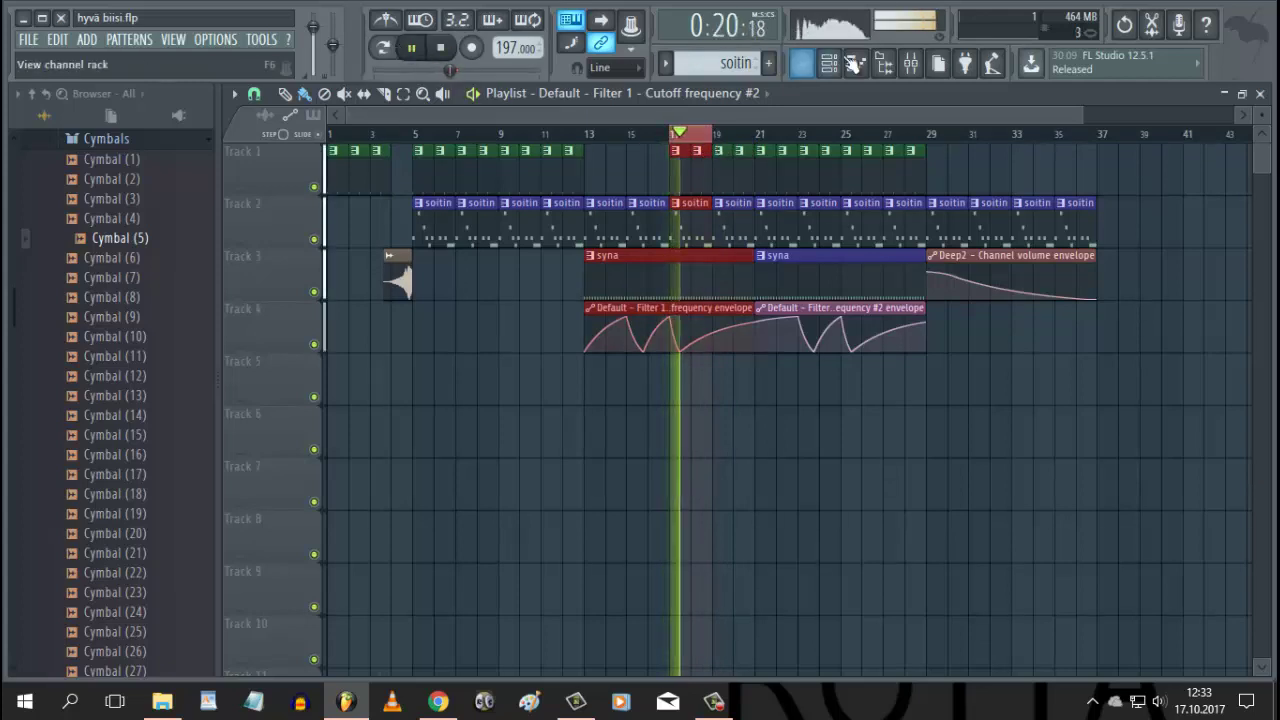
pyautogui.click(884, 62)
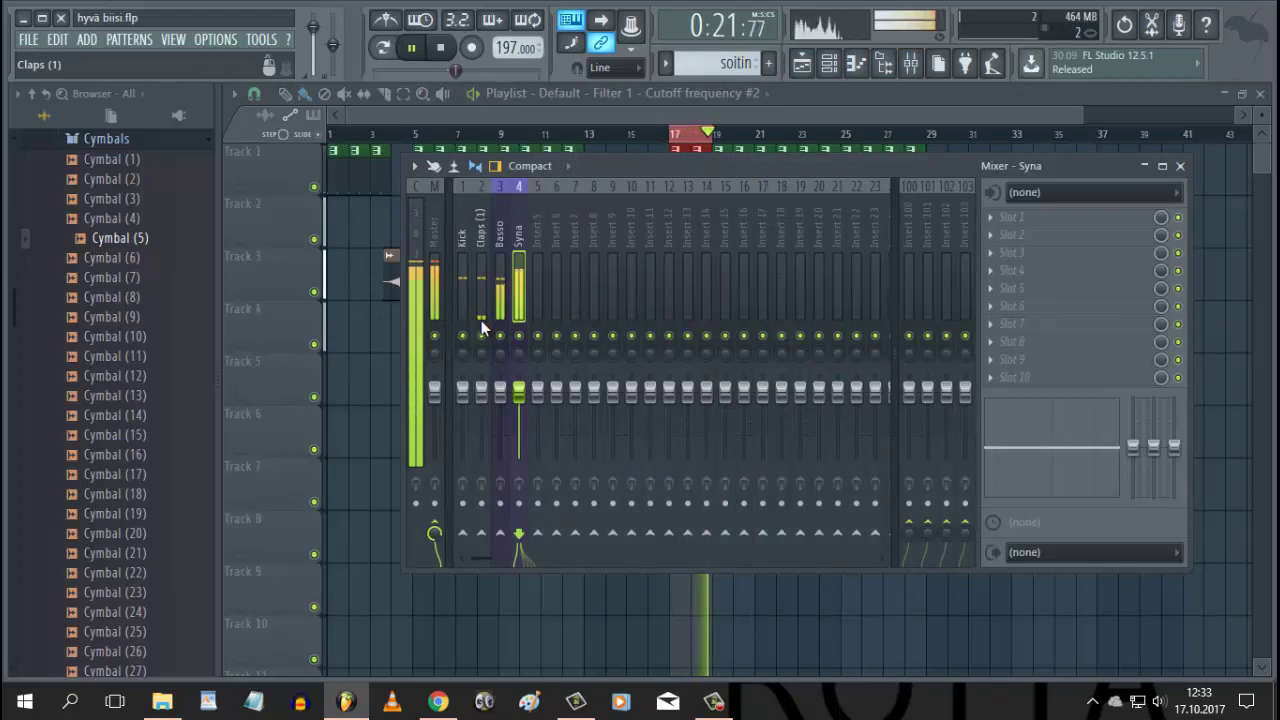
pyautogui.click(452, 62)
# Step: Add Fruity Parametric EQ 2 to the first effect slot of the Kick mixer track
pyautogui.click(459, 228)
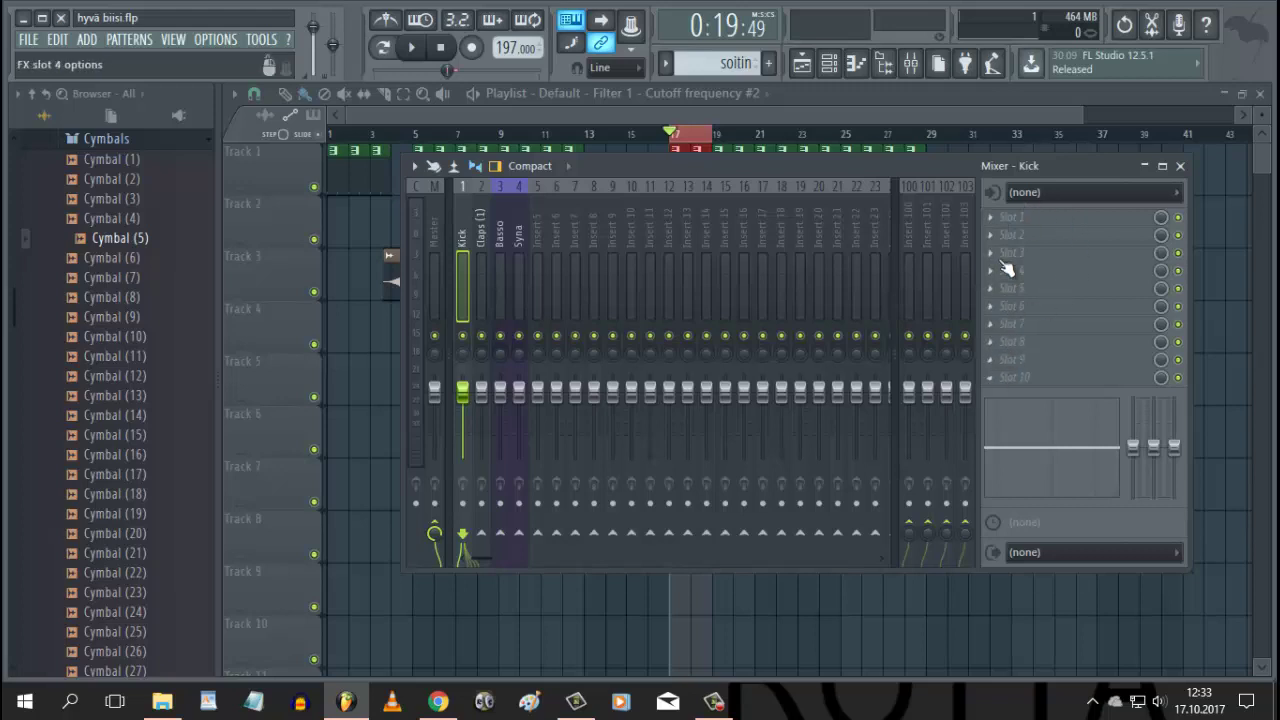
pyautogui.click(998, 222)
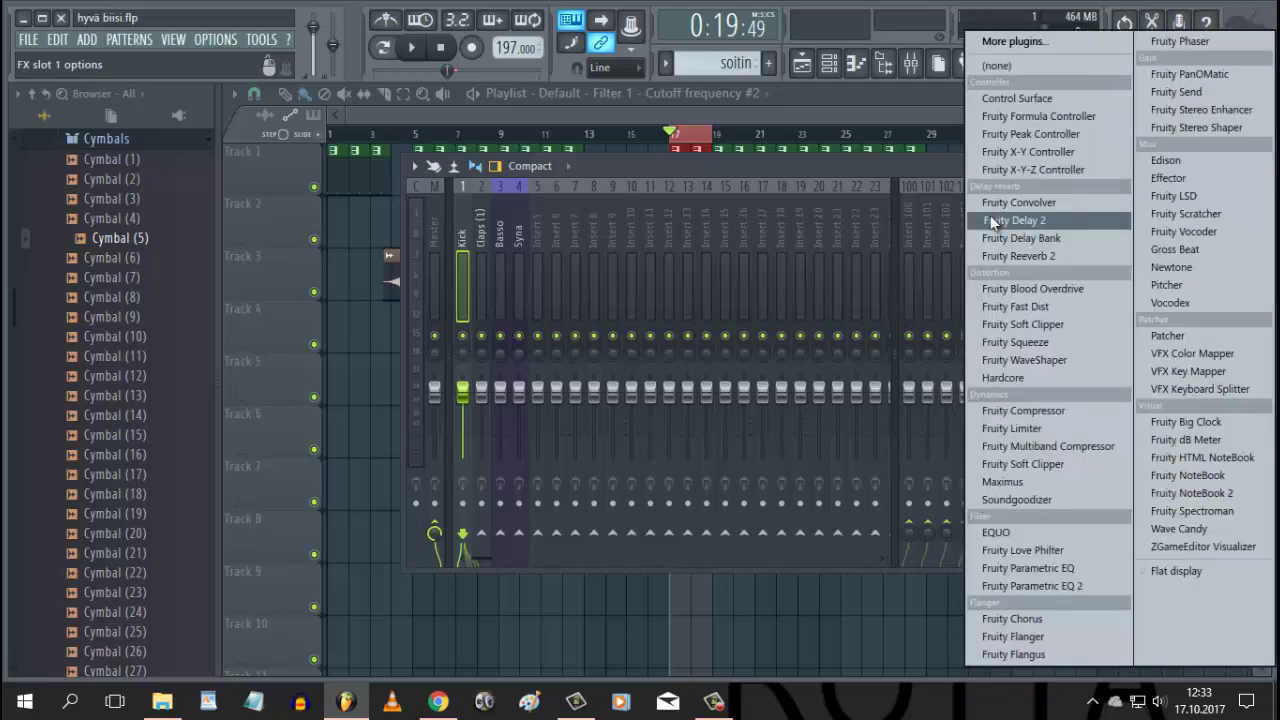
pyautogui.click(1016, 586)
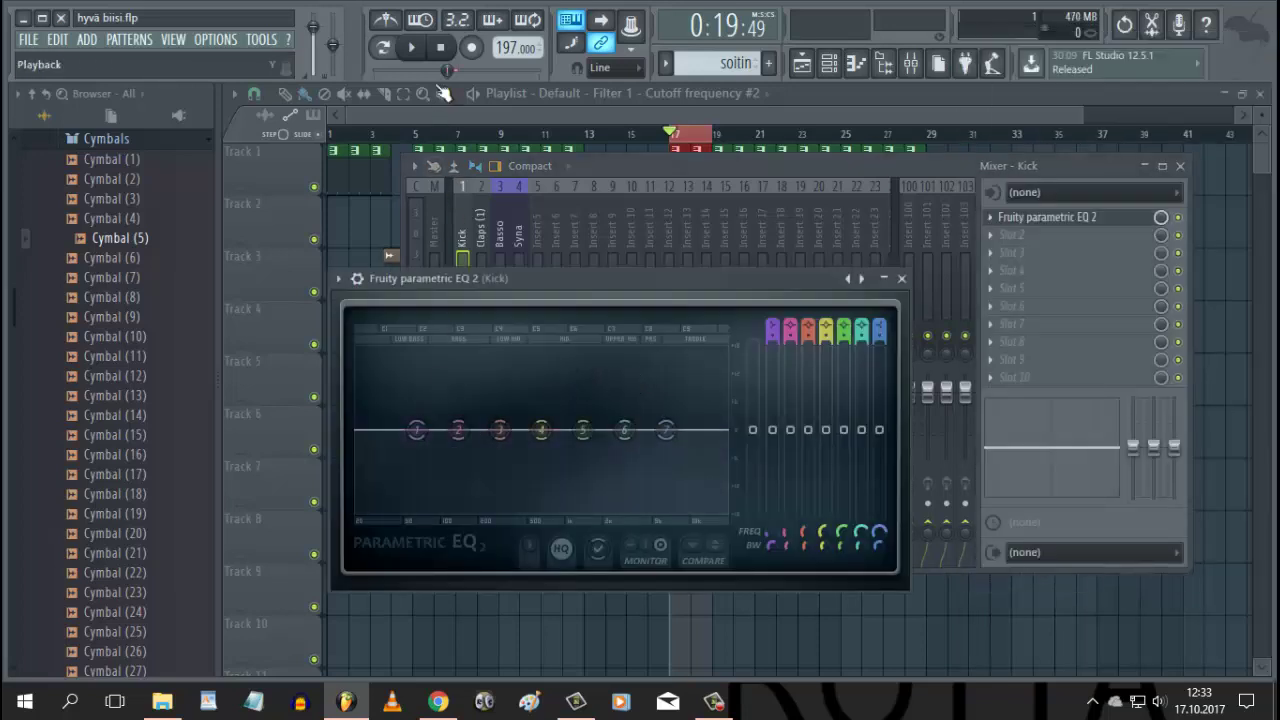
pyautogui.click(632, 168)
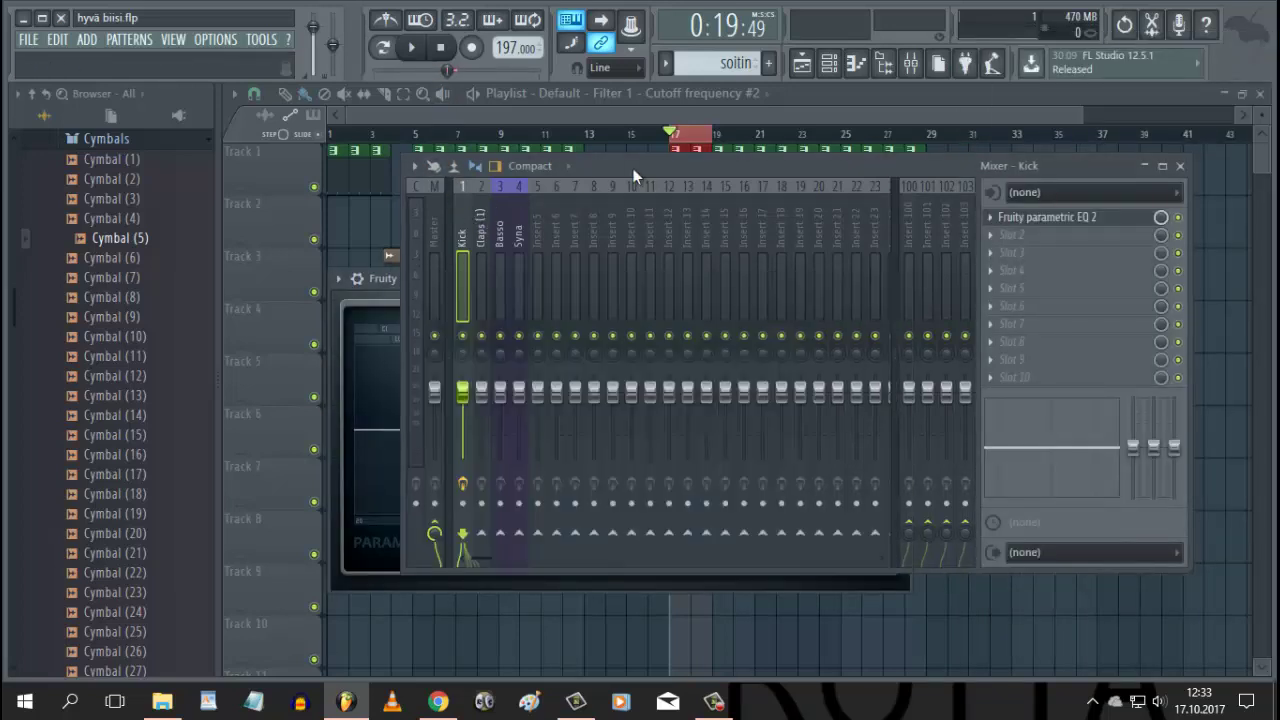
pyautogui.click(829, 63)
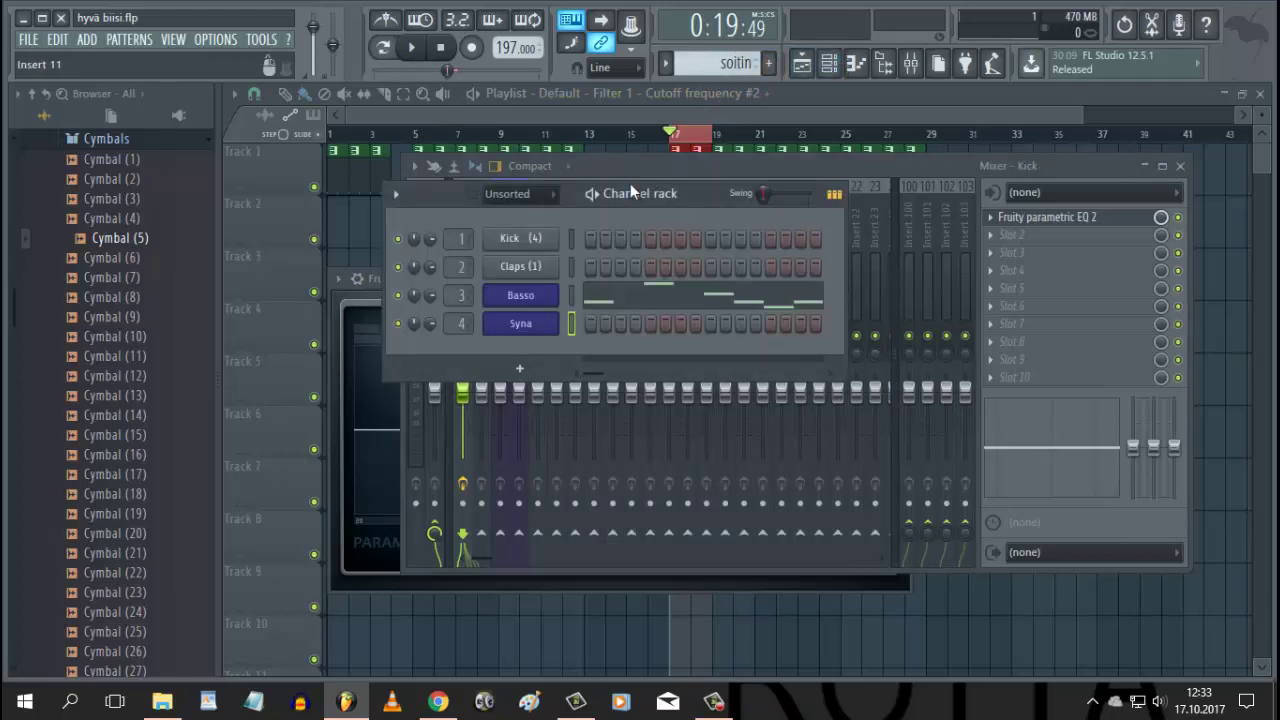
pyautogui.click(719, 116)
pyautogui.click(829, 63)
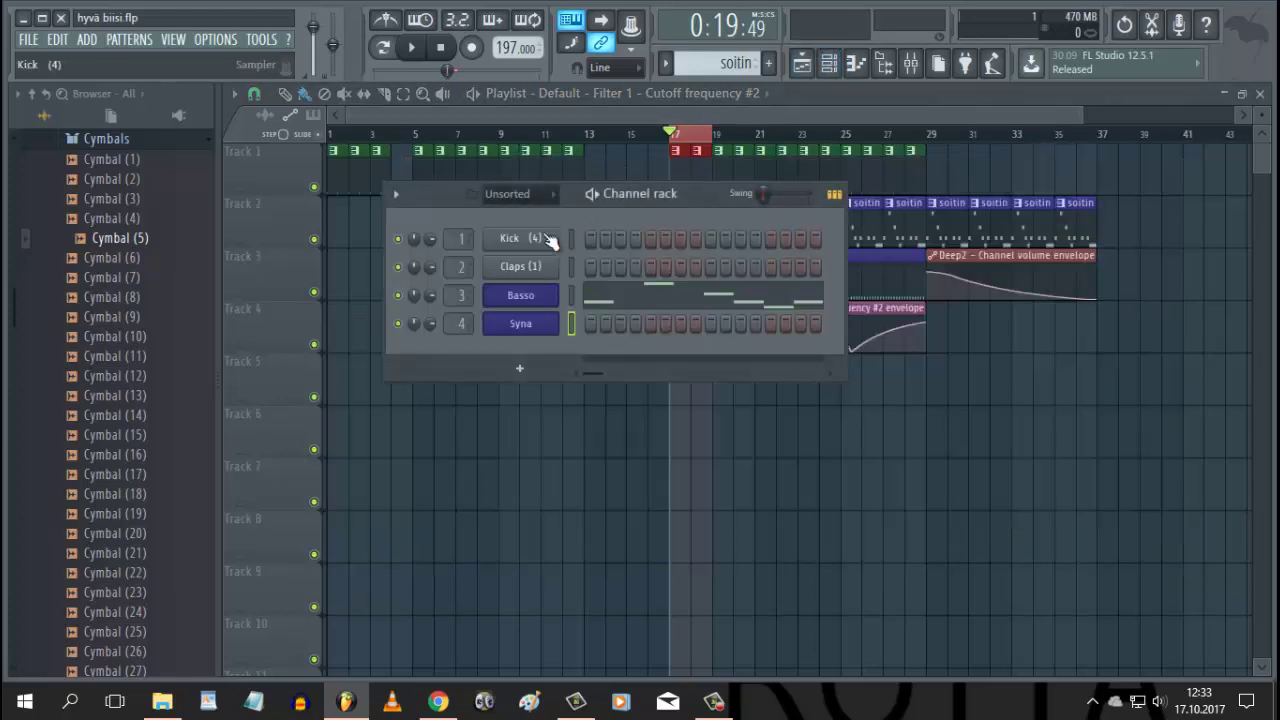
pyautogui.click(884, 63)
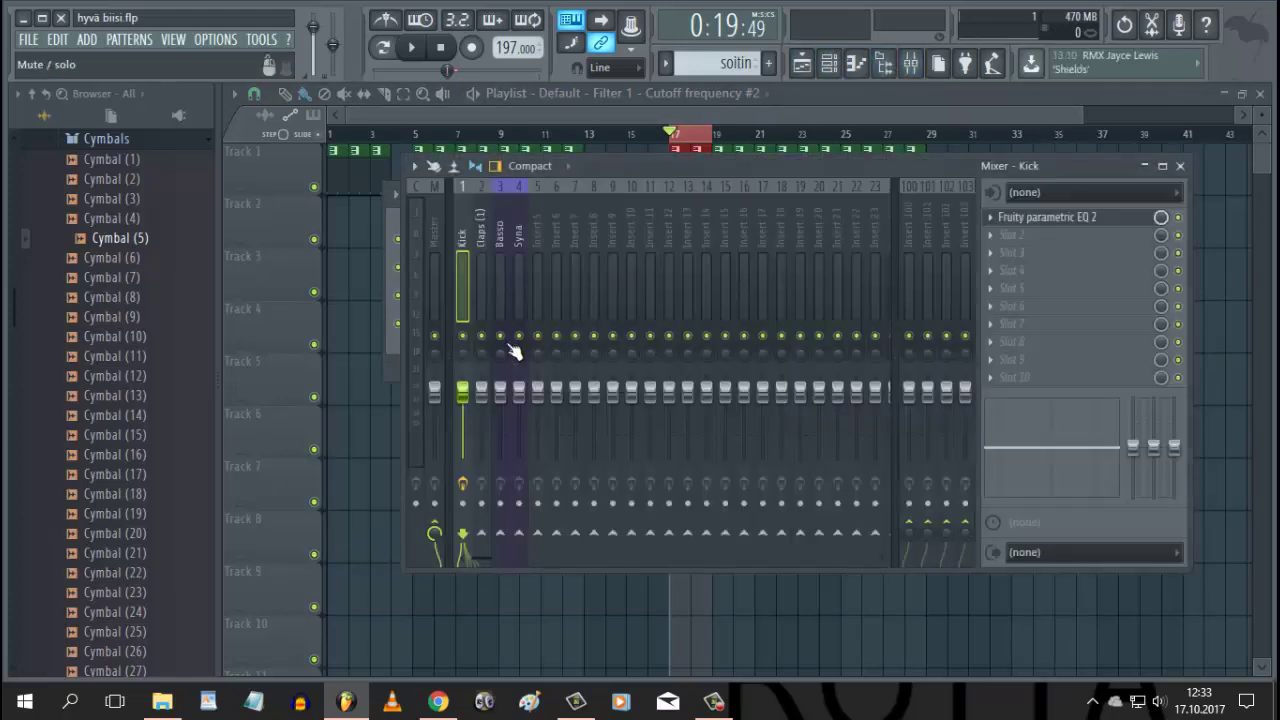
# Step: Solo the Kick mixer track and play the loop with its Parametric EQ 2 open
pyautogui.rightClick(464, 338)
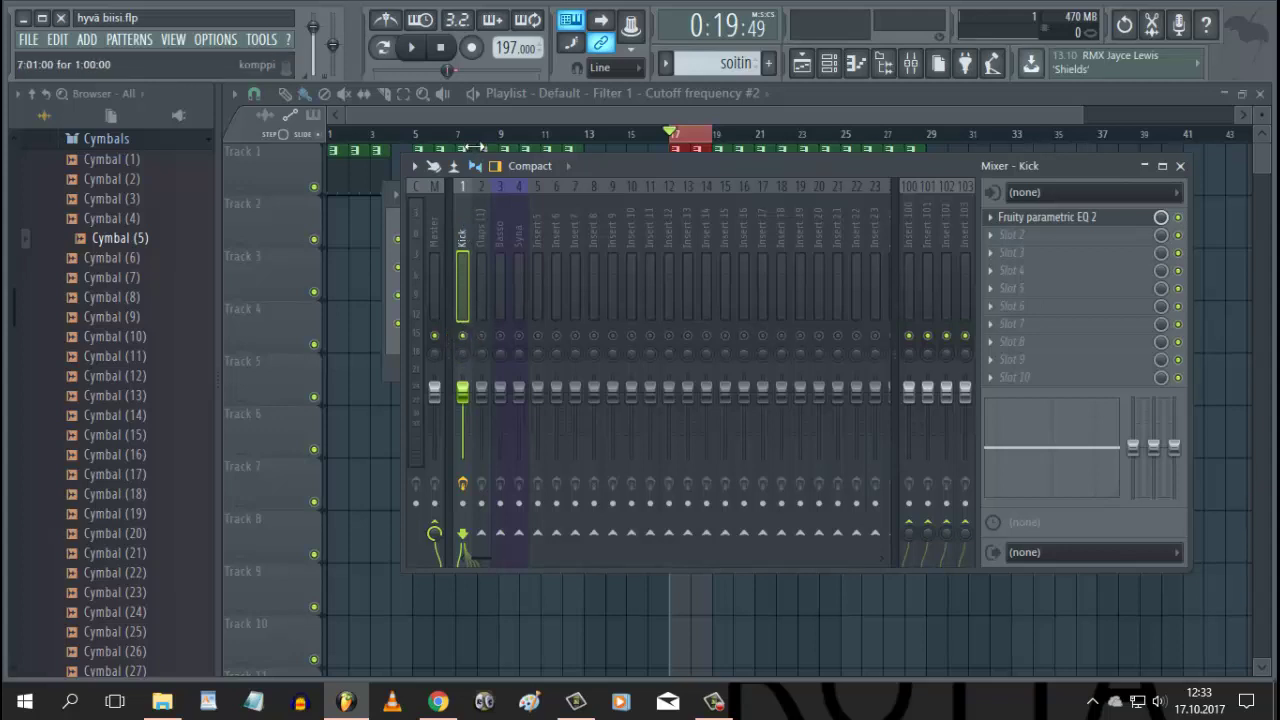
pyautogui.click(412, 48)
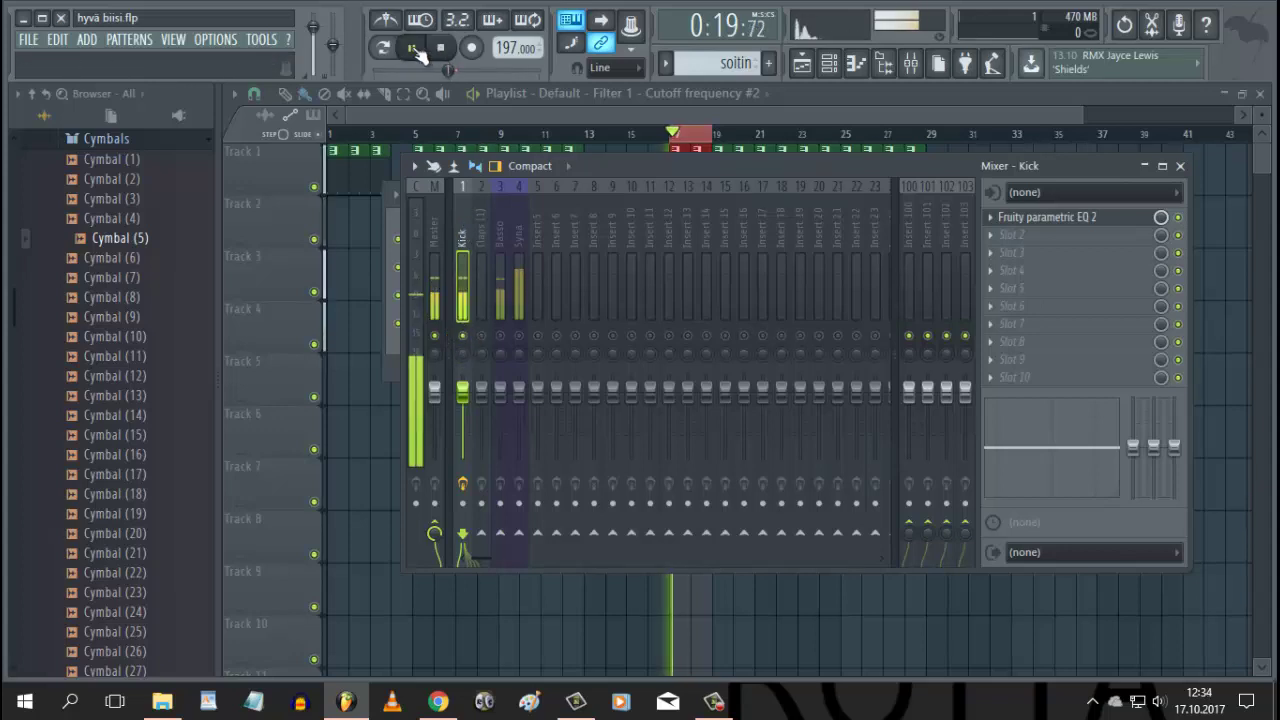
pyautogui.click(1033, 228)
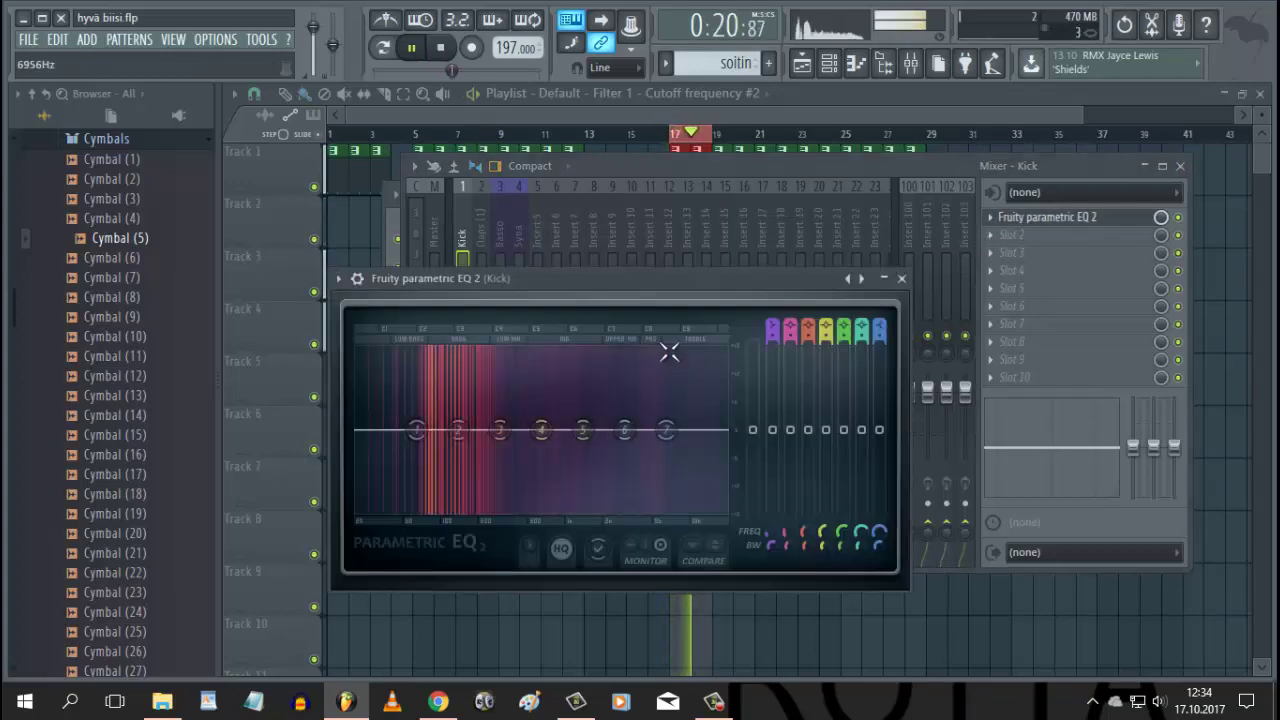
pyautogui.moveTo(691, 281); pyautogui.dragTo(768, 216)
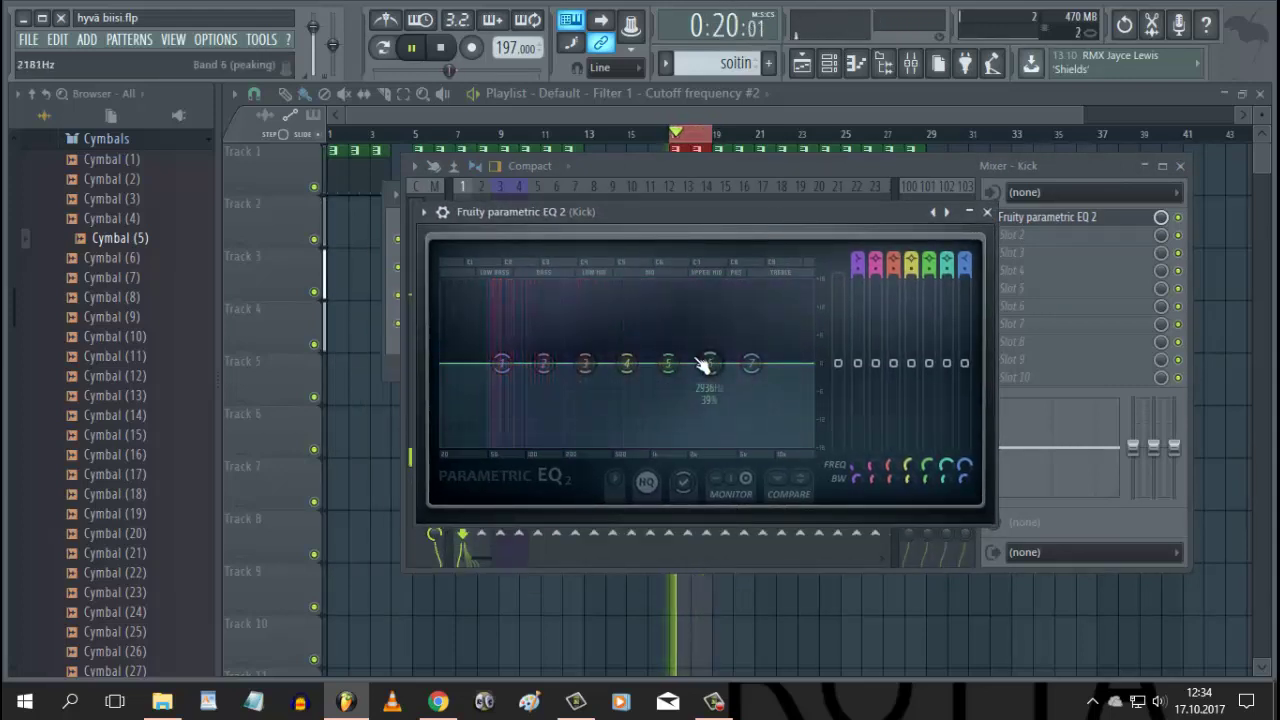
# Step: Cut the Kick's high frequencies with EQ band 7 and boost its low bass with band 2, ending the track's solo
pyautogui.moveTo(748, 368); pyautogui.dragTo(677, 545)
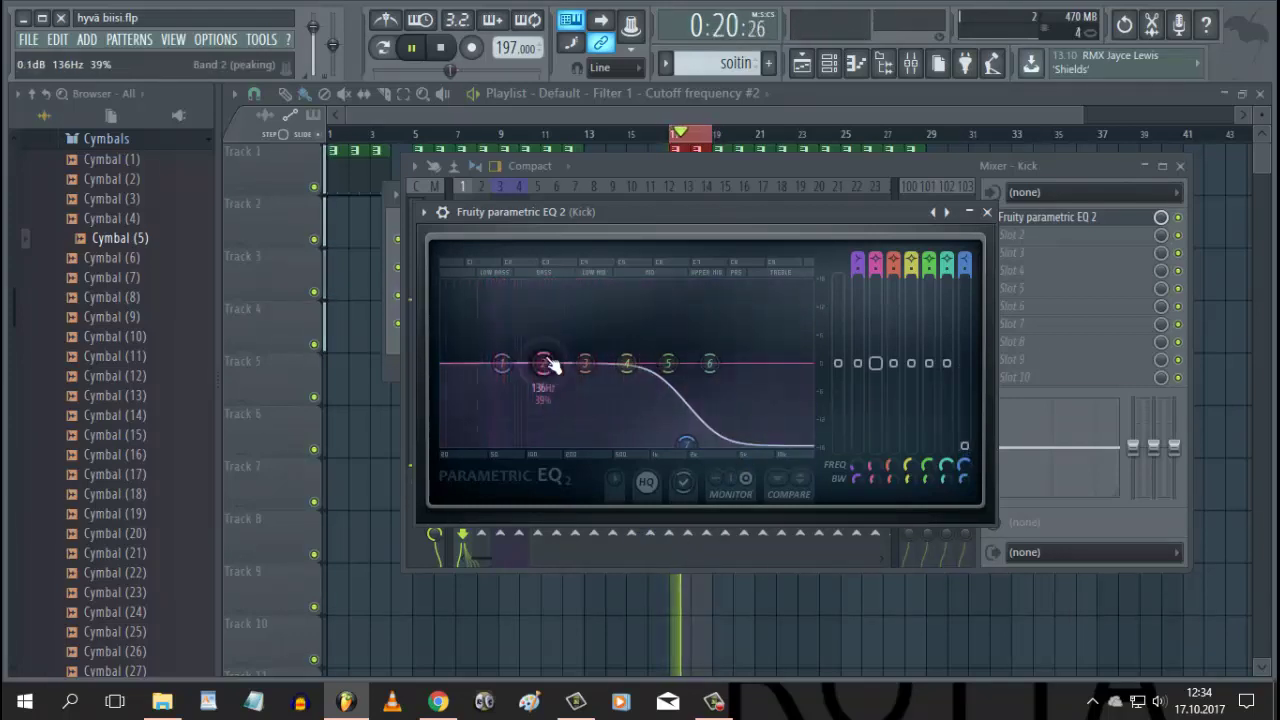
pyautogui.moveTo(551, 366); pyautogui.dragTo(494, 328)
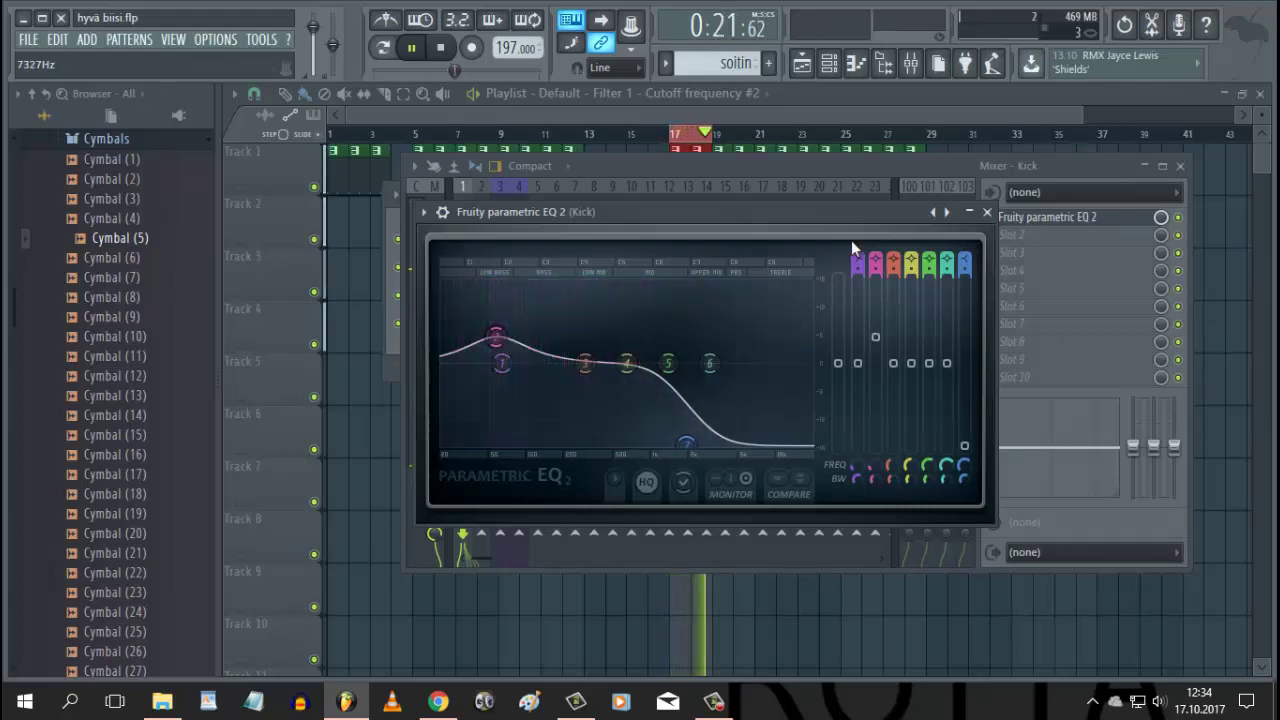
pyautogui.click(852, 164)
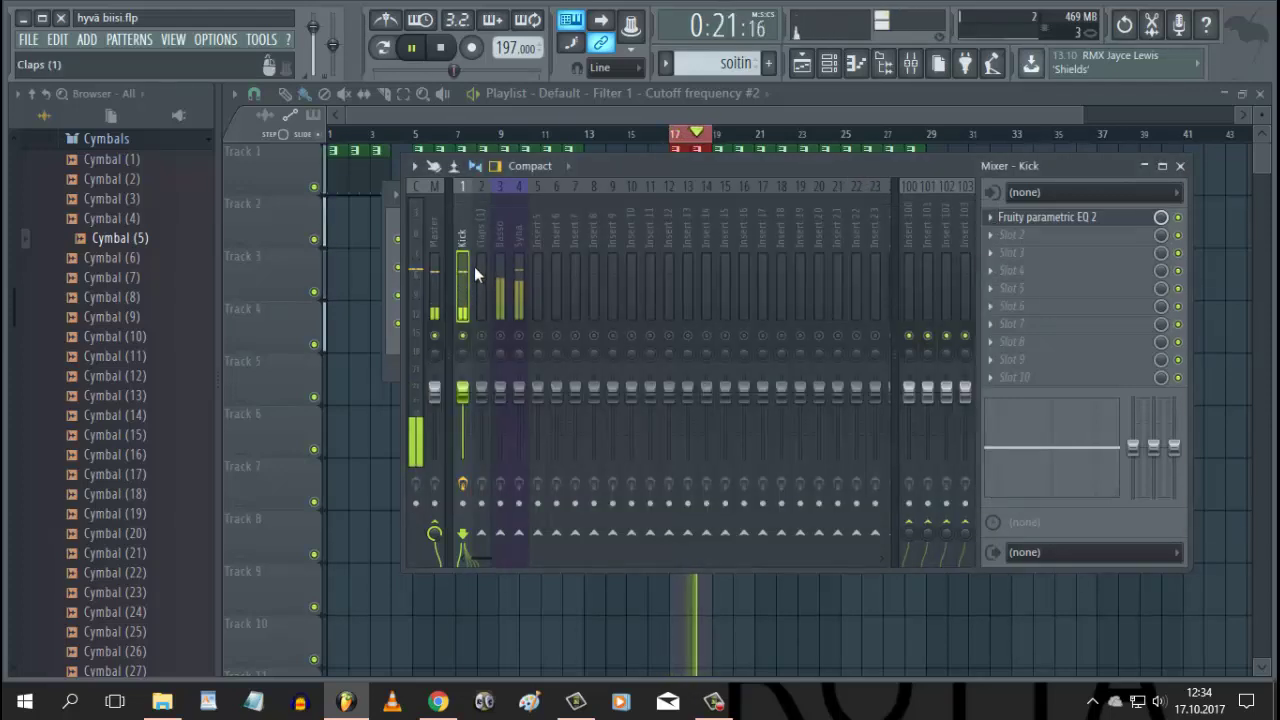
pyautogui.rightClick(463, 338)
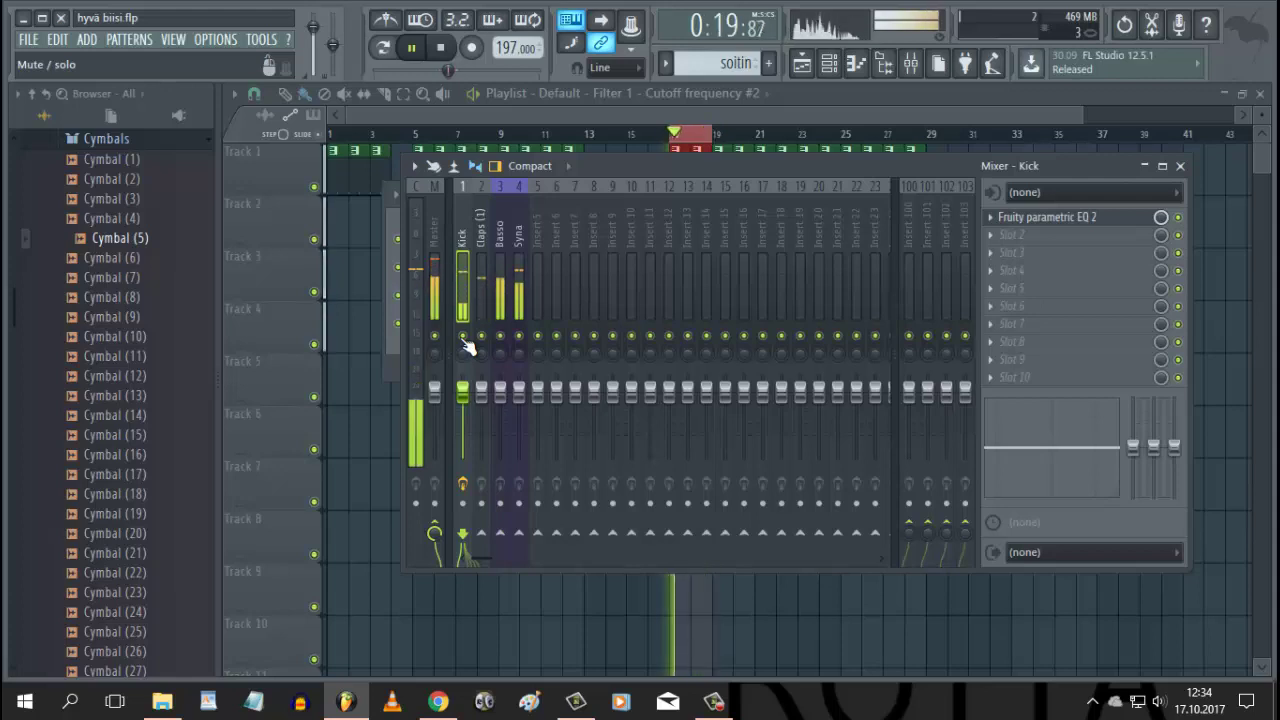
# Step: Add Fruity Reeverb 2 to the Claps (1) mixer track and reduce its room size to 29
pyautogui.click(481, 244)
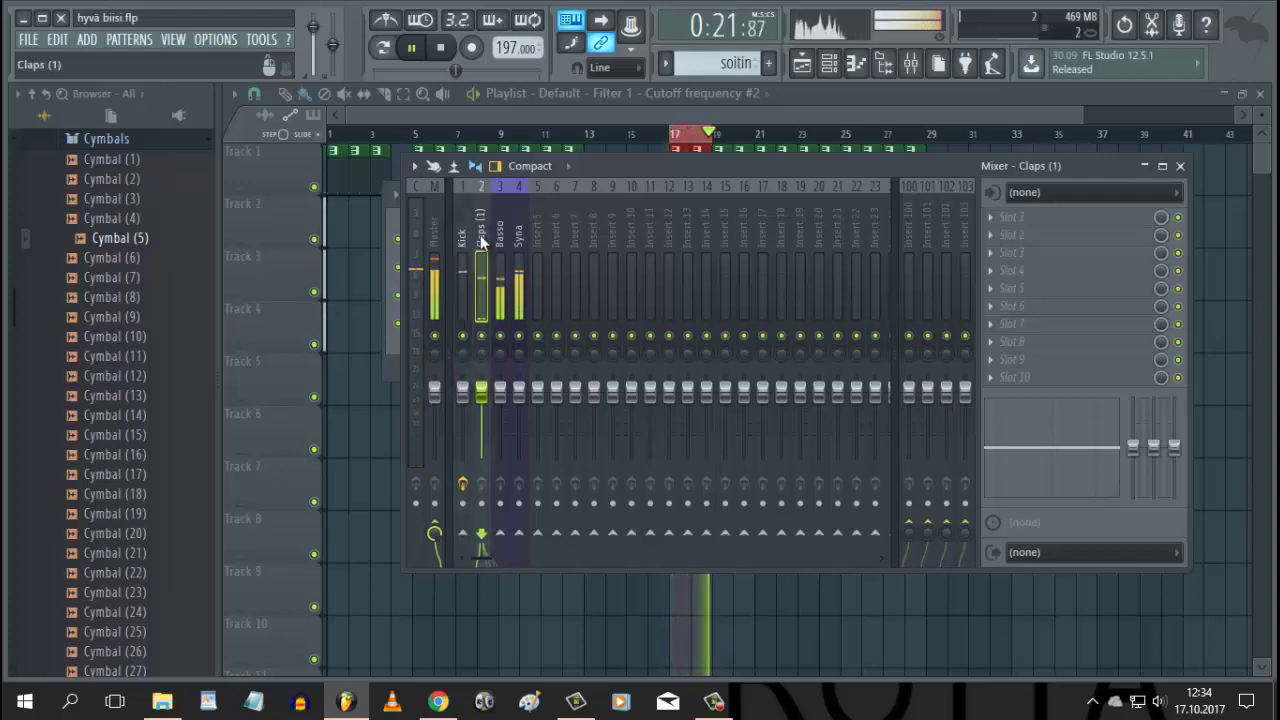
pyautogui.click(990, 216)
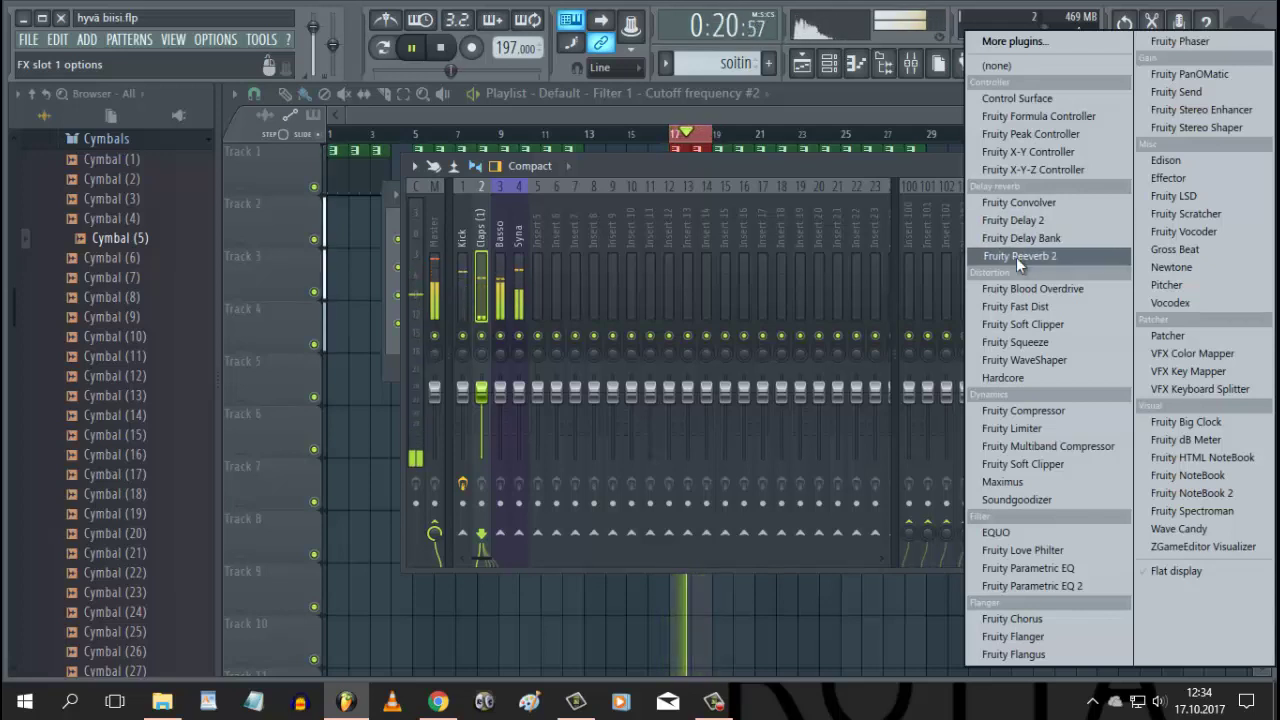
pyautogui.click(1016, 257)
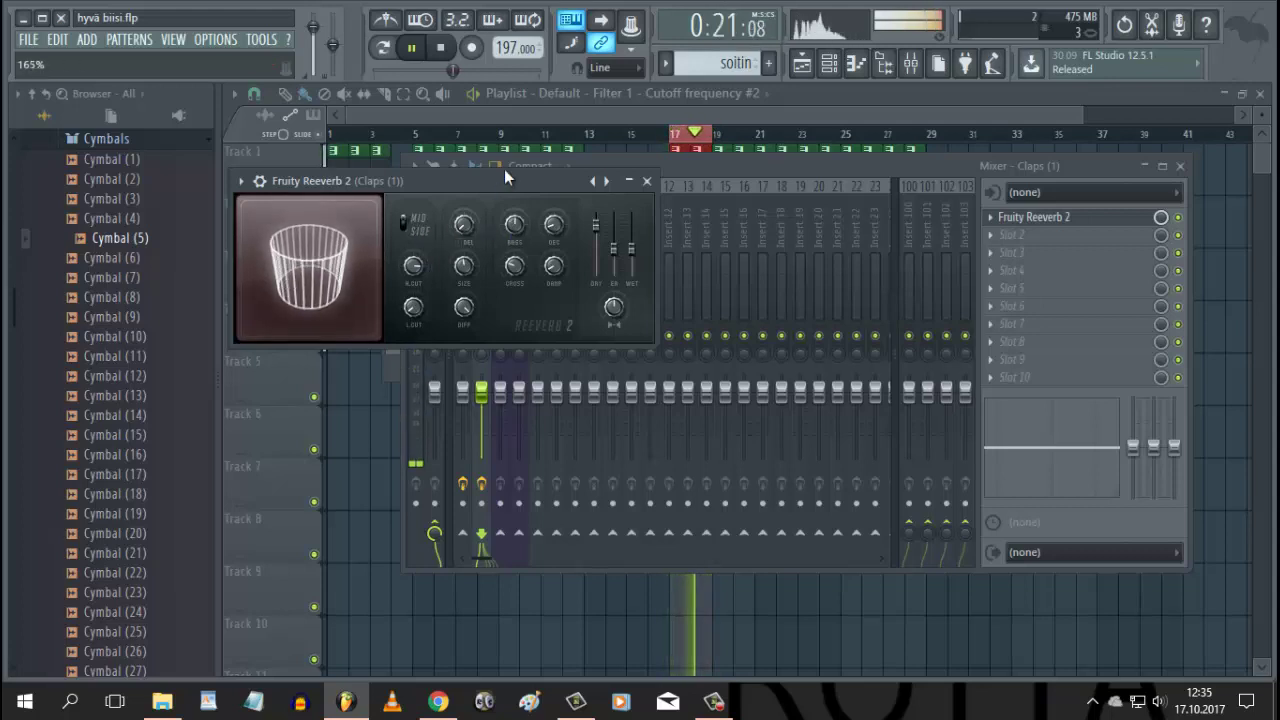
pyautogui.moveTo(466, 268)
pyautogui.mouseDown()
pyautogui.moveTo(467, 297)
pyautogui.moveTo(462, 277)
pyautogui.mouseUp()
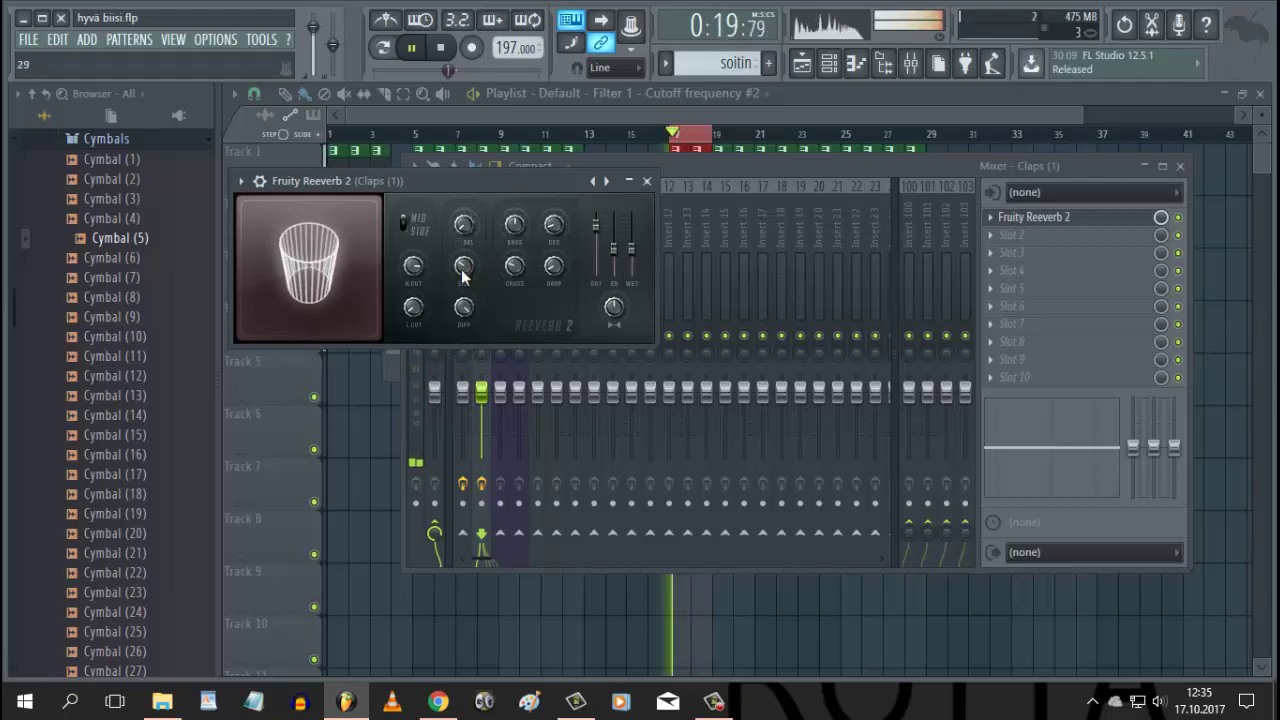
pyautogui.click(716, 165)
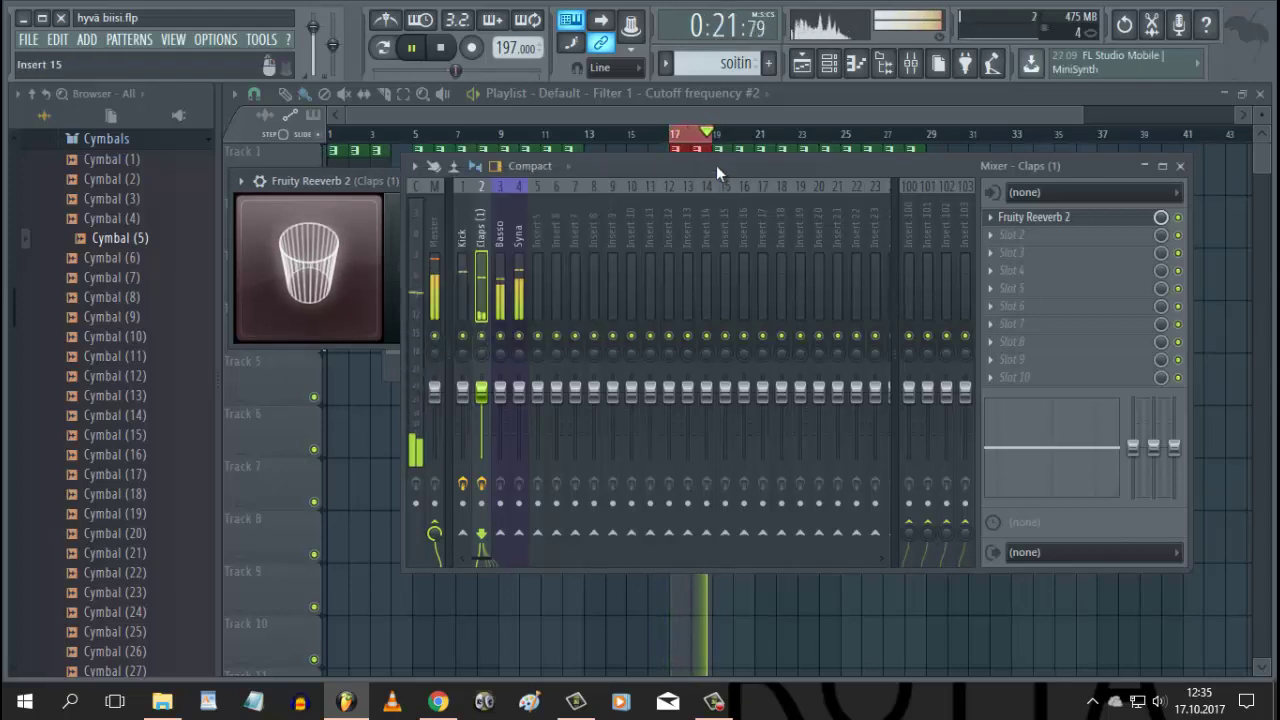
# Step: Add Fruity Fast Dist to the Basso mixer track and adjust its mix level and threshold
pyautogui.click(500, 262)
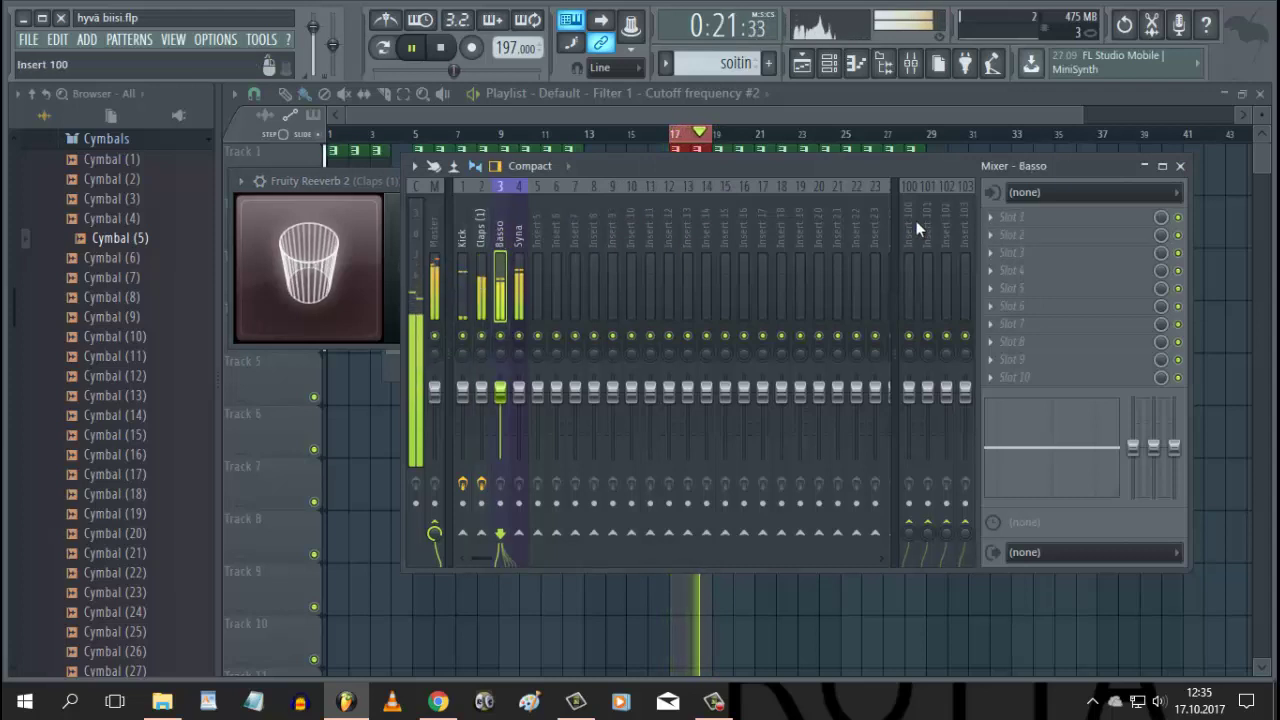
pyautogui.click(992, 217)
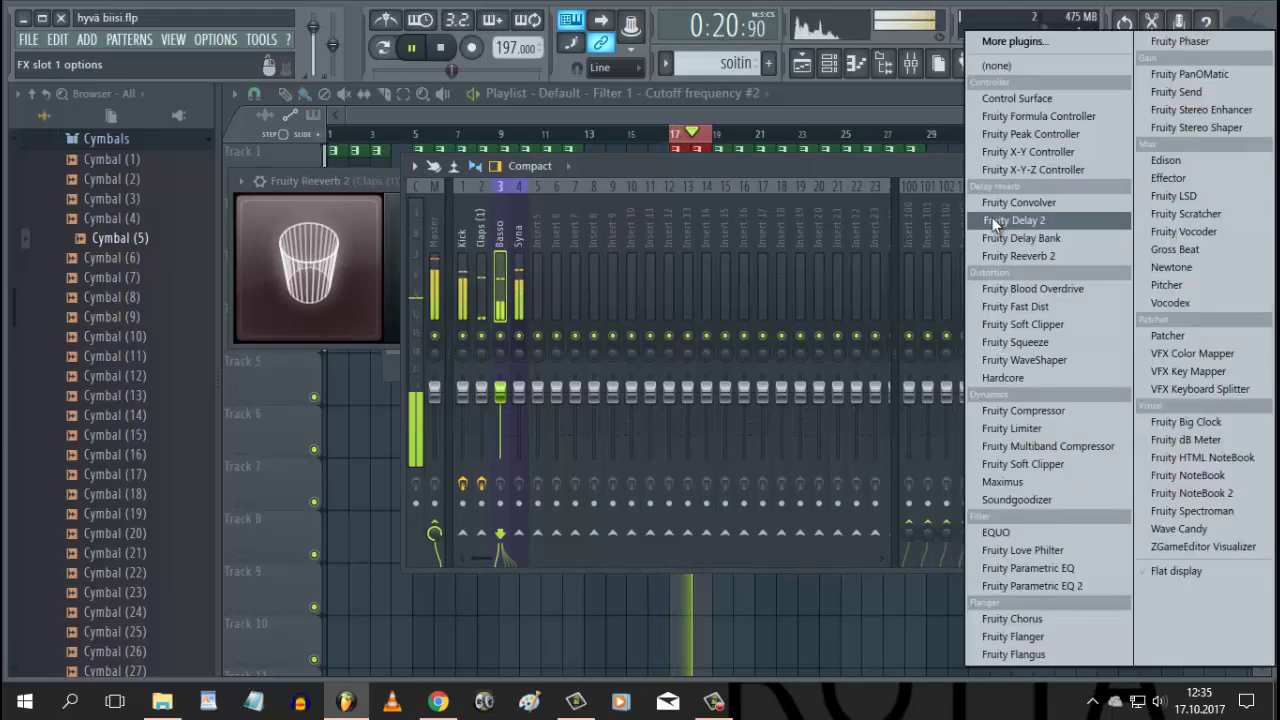
pyautogui.click(1000, 304)
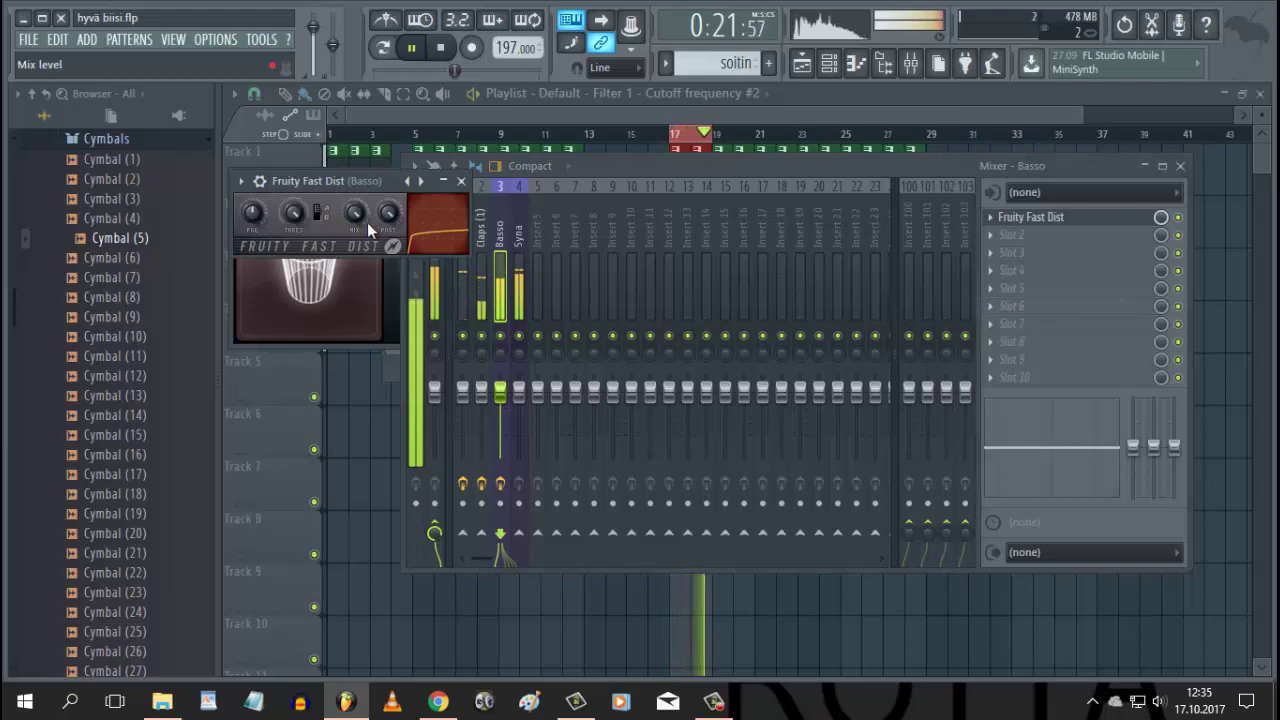
pyautogui.moveTo(355, 214)
pyautogui.mouseDown()
pyautogui.moveTo(356, 311)
pyautogui.moveTo(348, 207)
pyautogui.mouseUp()
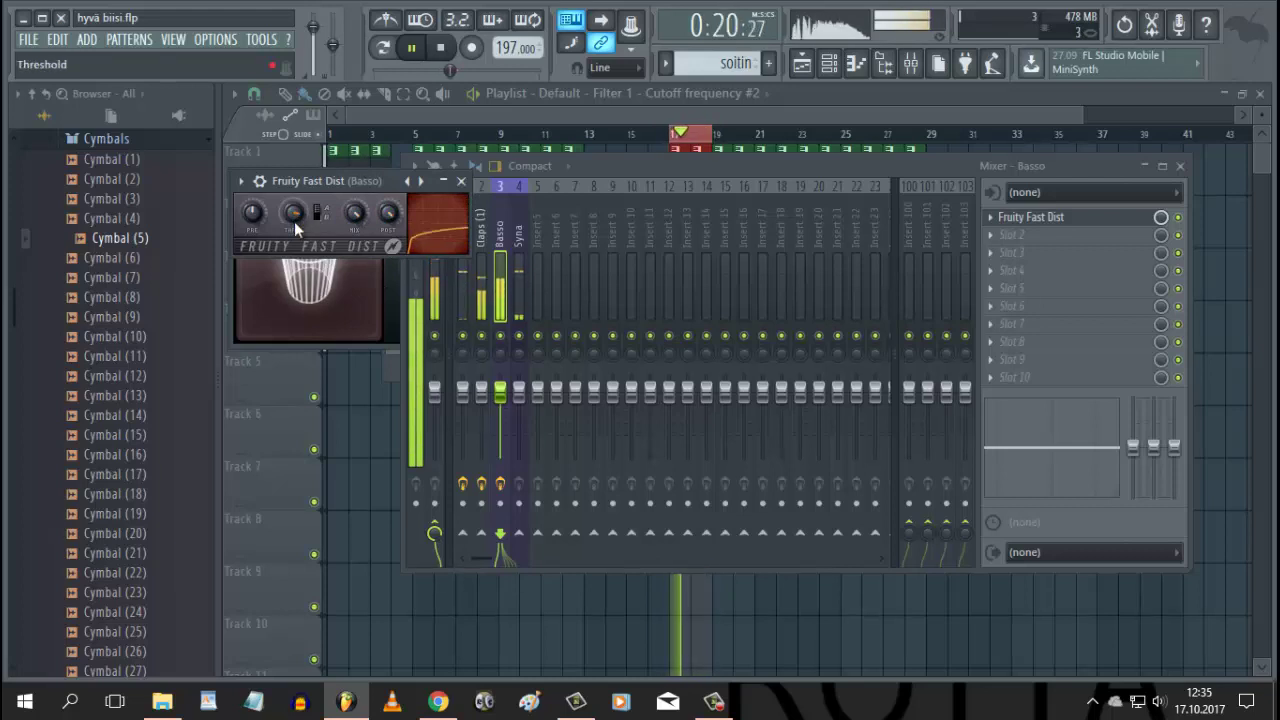
pyautogui.moveTo(294, 221); pyautogui.dragTo(287, 184)
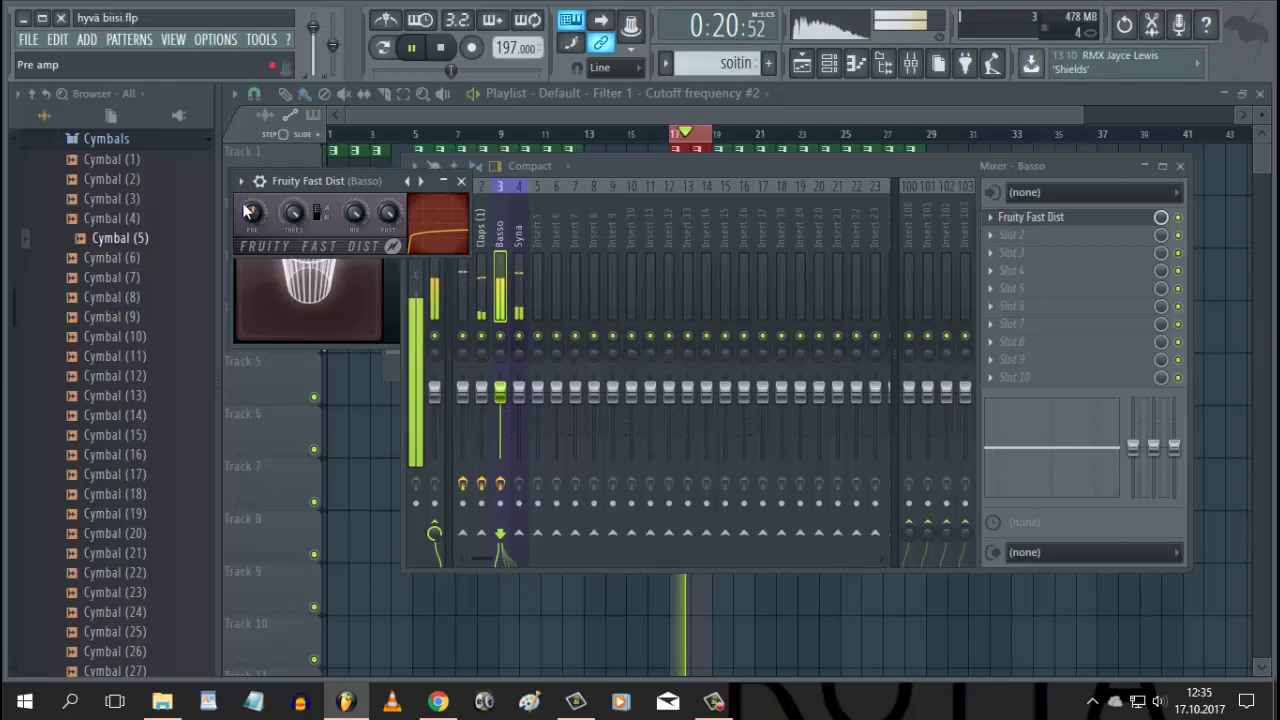
# Step: Add Fruity Phaser to the first effect slot of the Syna mixer track
pyautogui.click(517, 231)
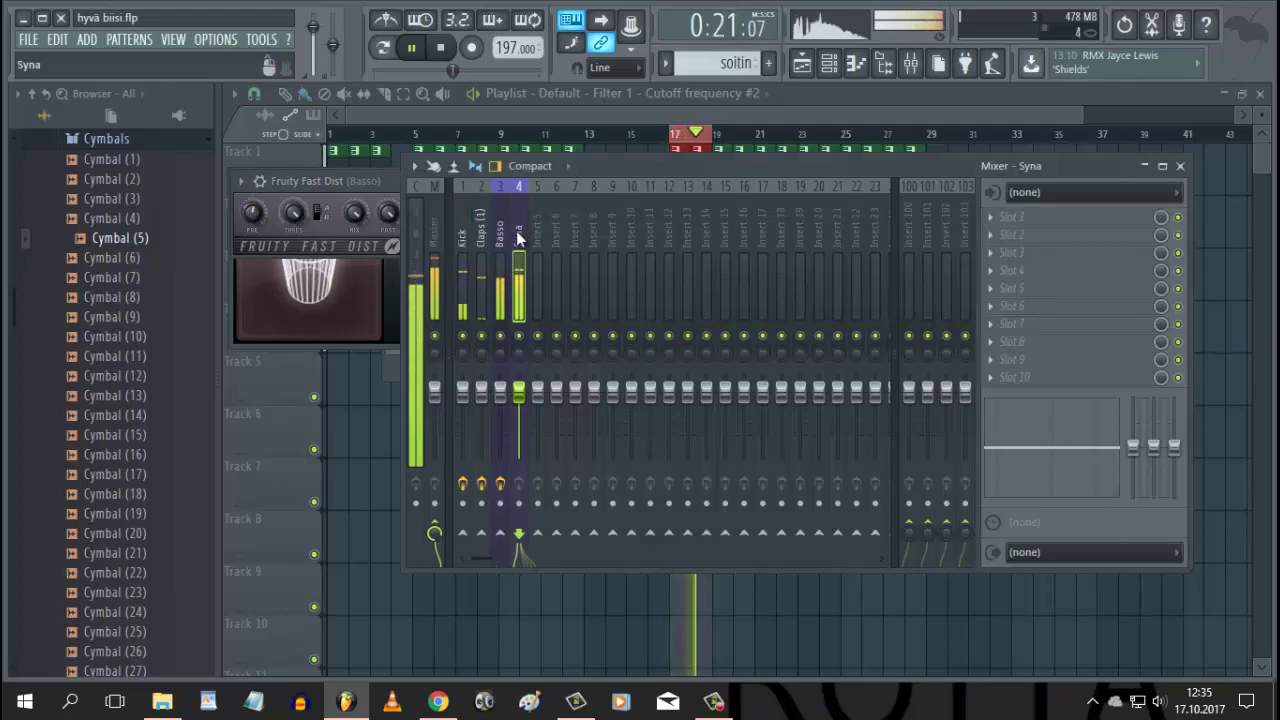
pyautogui.click(990, 214)
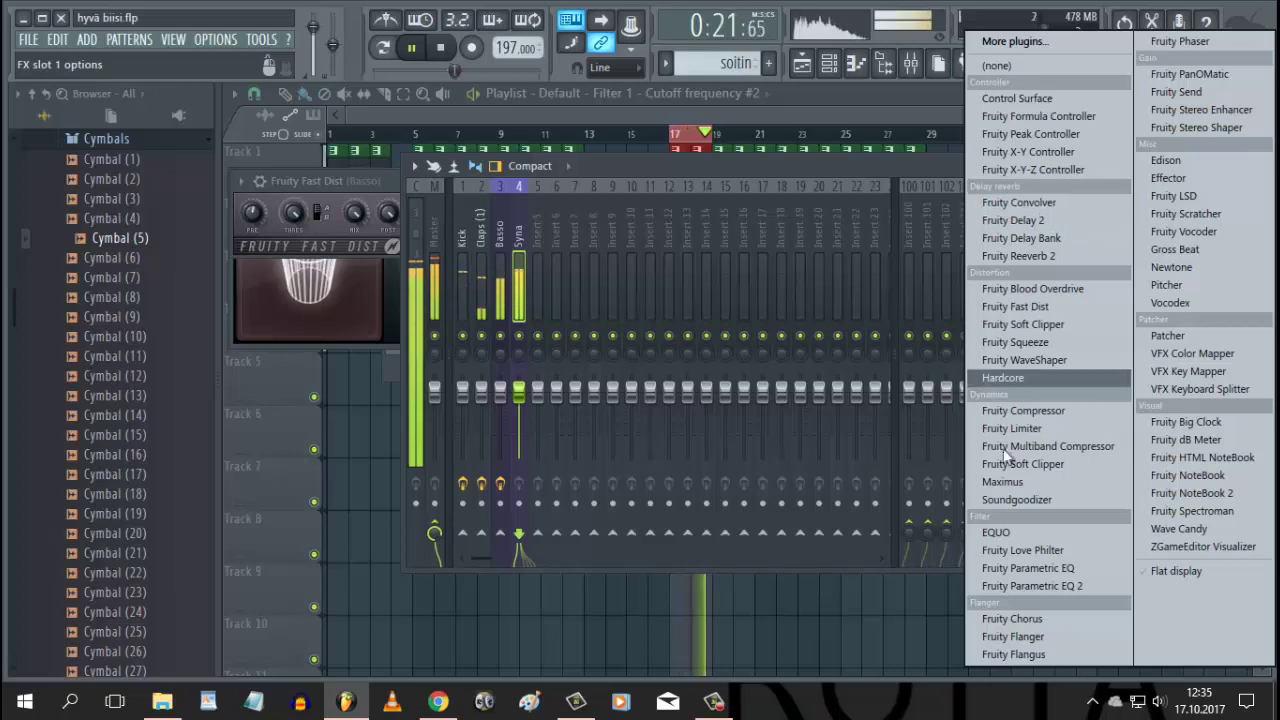
pyautogui.click(1177, 43)
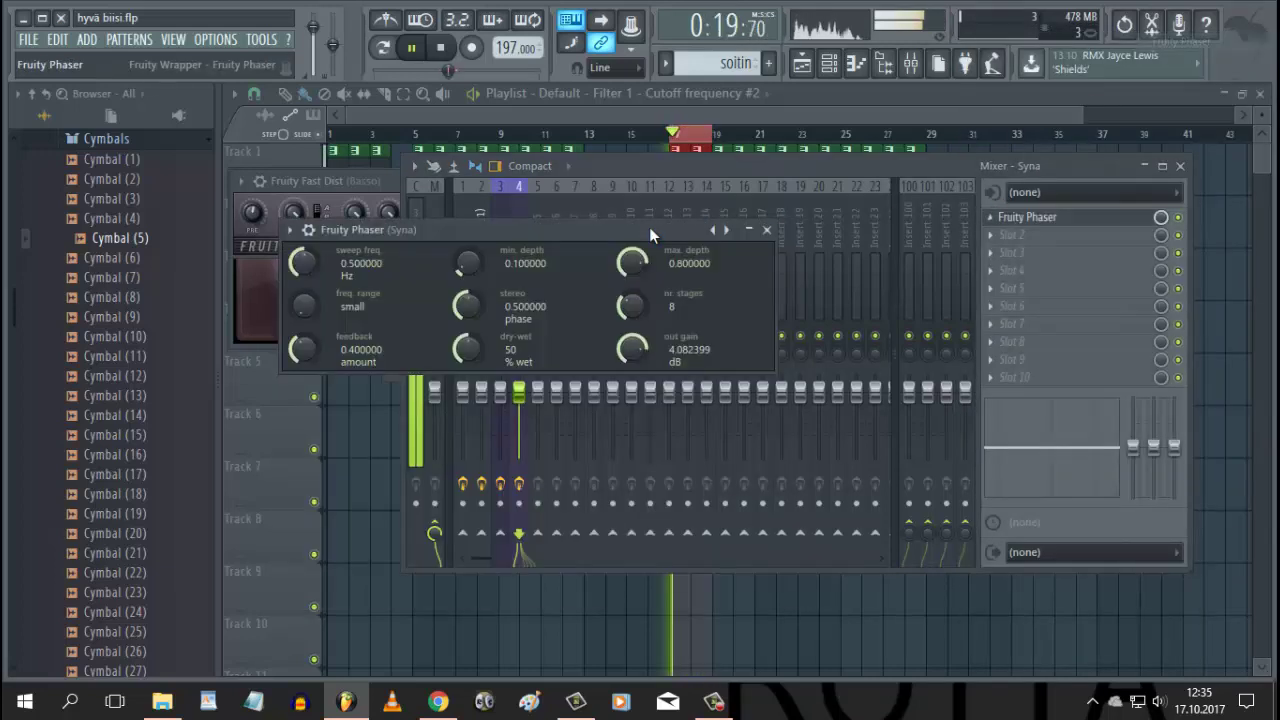
pyautogui.moveTo(639, 230); pyautogui.dragTo(813, 209)
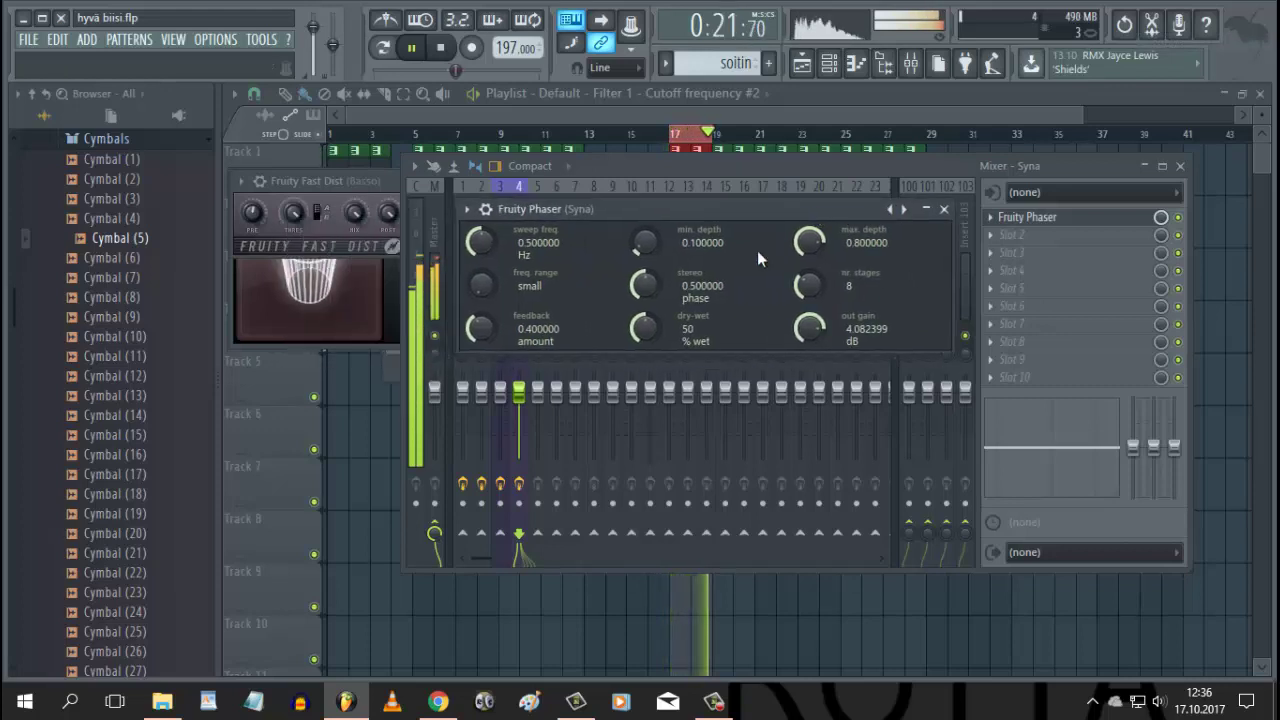
# Step: Set the Syna phaser's minimum and maximum depth to about 0.60, its stages to 12 and its sweep frequency to about 0.60 Hz
pyautogui.moveTo(645, 243); pyautogui.dragTo(625, 72)
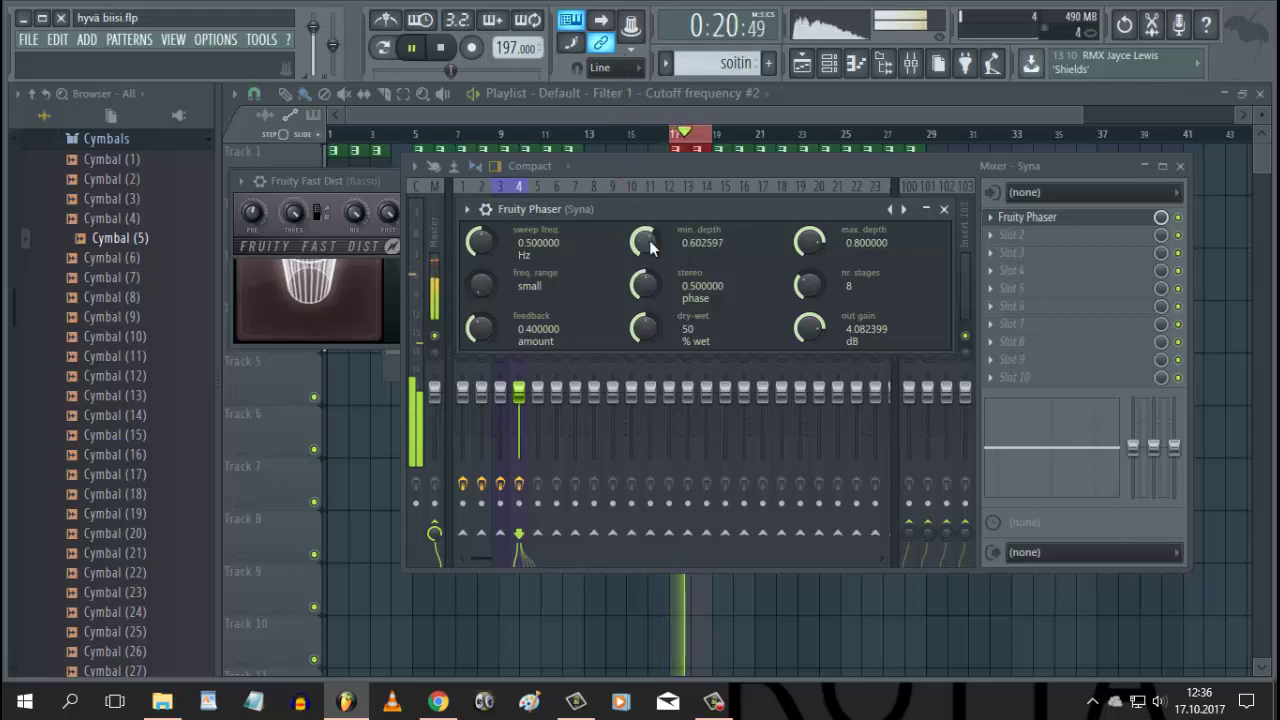
pyautogui.moveTo(801, 315); pyautogui.dragTo(799, 233)
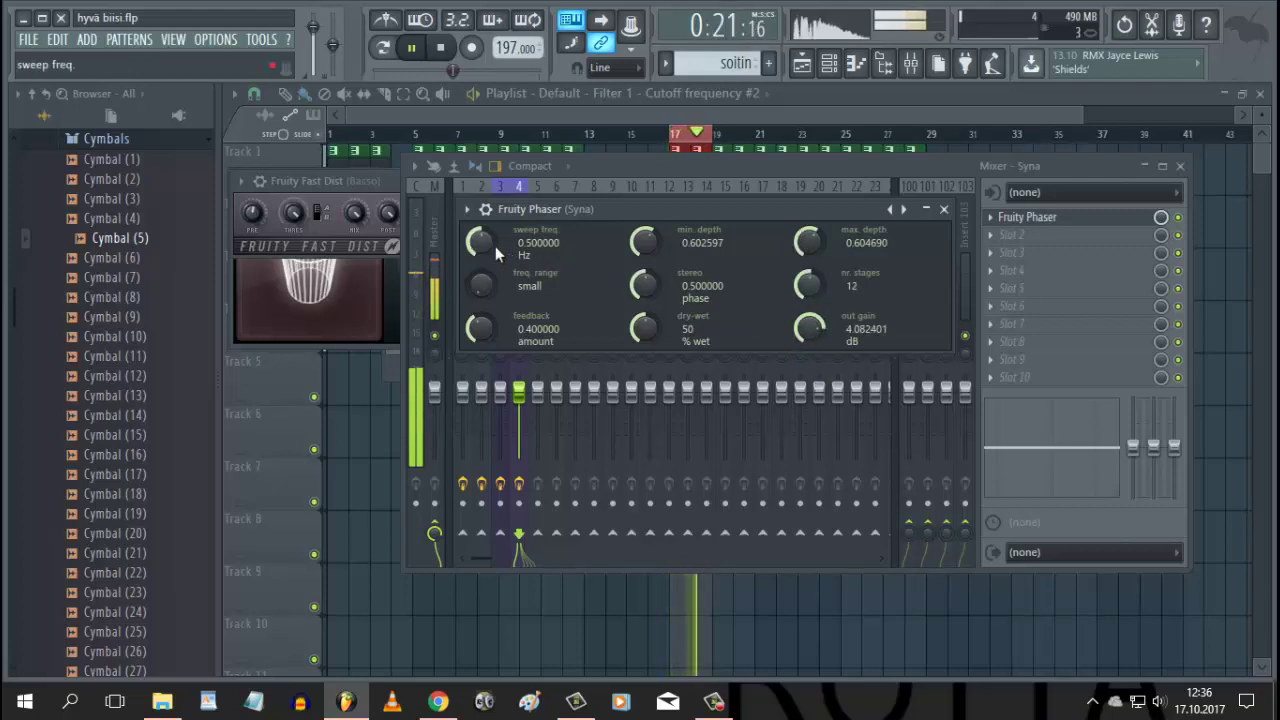
pyautogui.moveTo(495, 246); pyautogui.dragTo(493, 211)
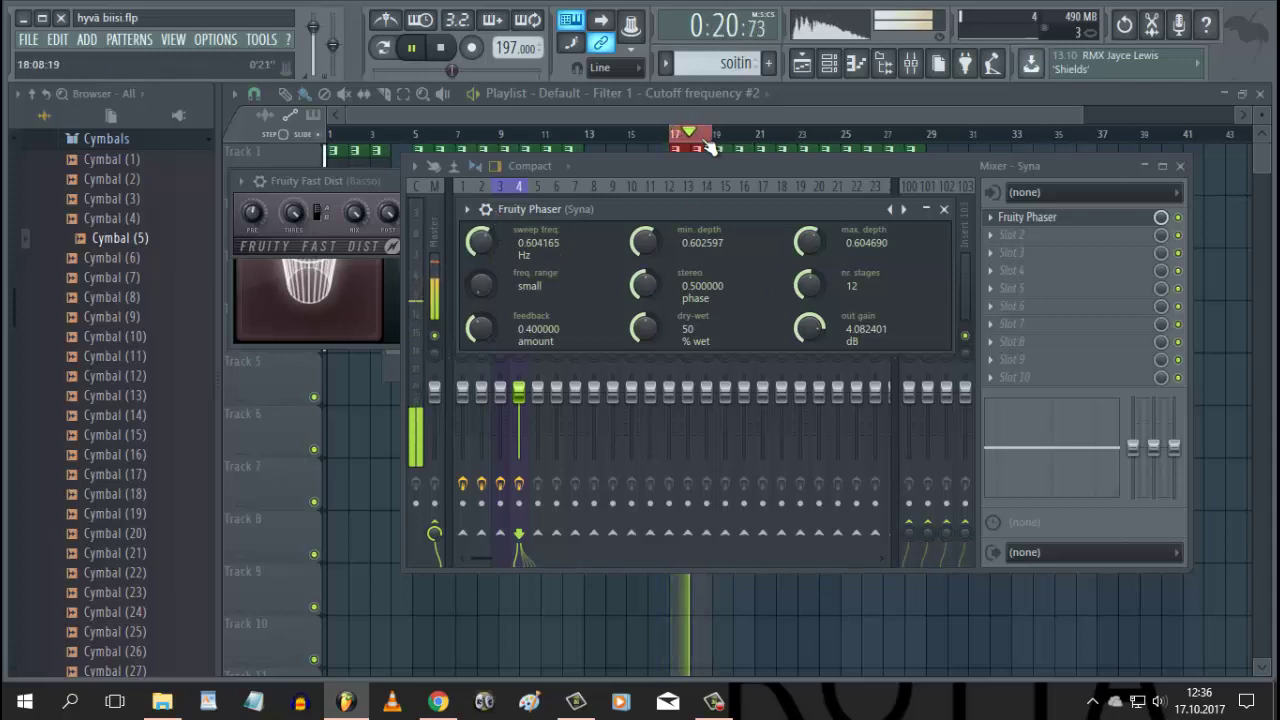
# Step: Loop playback from bar 17 to 21 and set the Syna phaser's stereo to about 0.65 and minimum depth to about 0.81
pyautogui.moveTo(710, 140); pyautogui.dragTo(759, 147)
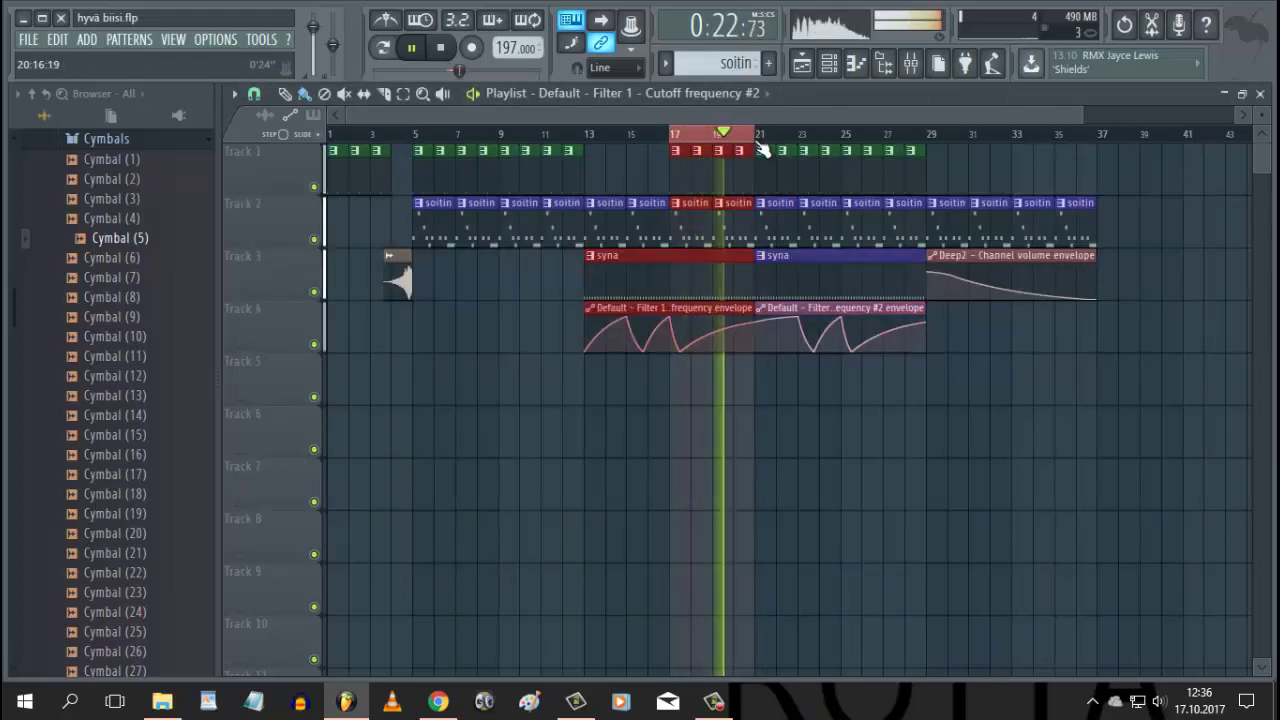
pyautogui.click(910, 63)
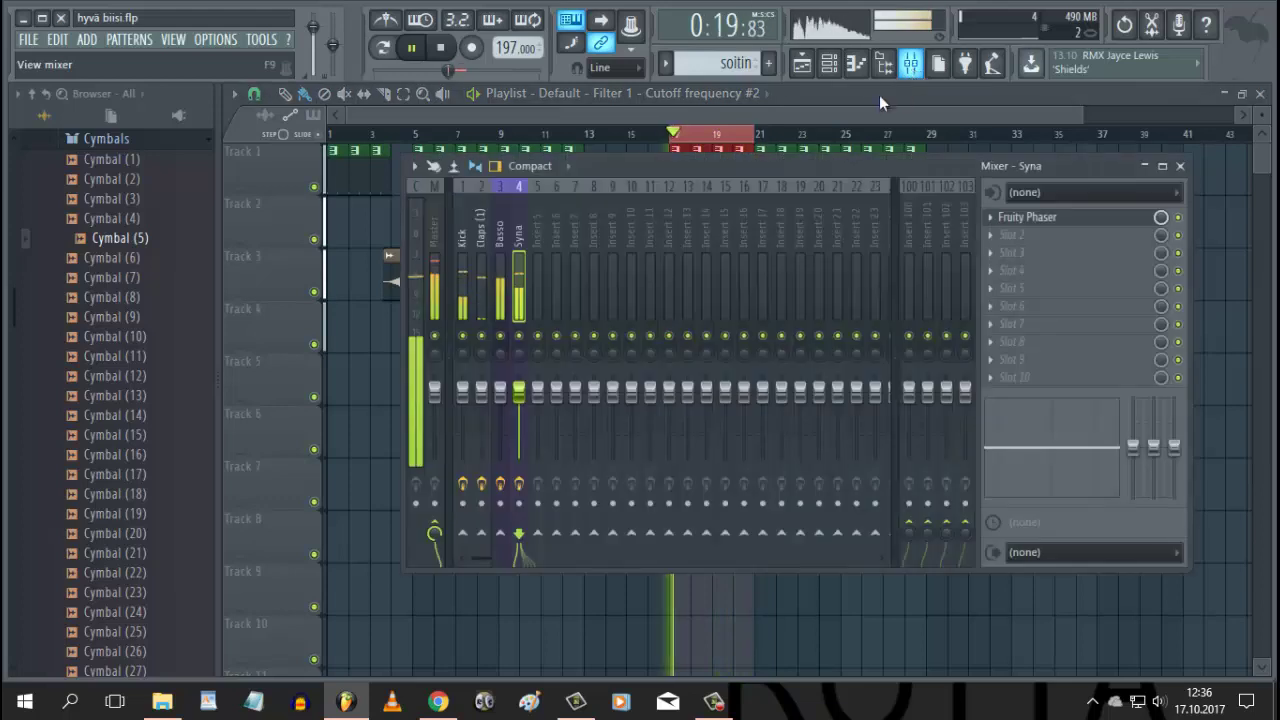
pyautogui.click(1038, 228)
pyautogui.moveTo(640, 290); pyautogui.dragTo(635, 262)
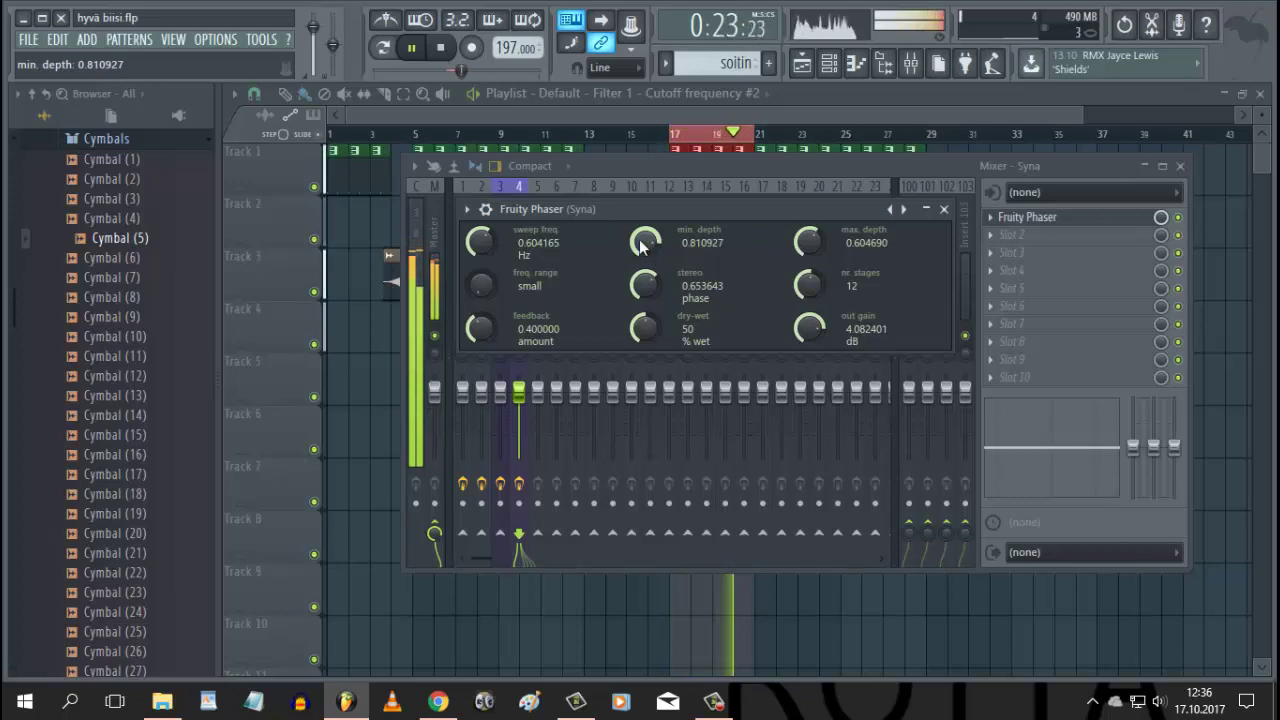
pyautogui.click(650, 168)
# Step: Balance the mixer faders during playback: Syna at about -10.2 dB, Basso at about -6.6 dB and Claps (1) at about 1.8 dB
pyautogui.click(441, 49)
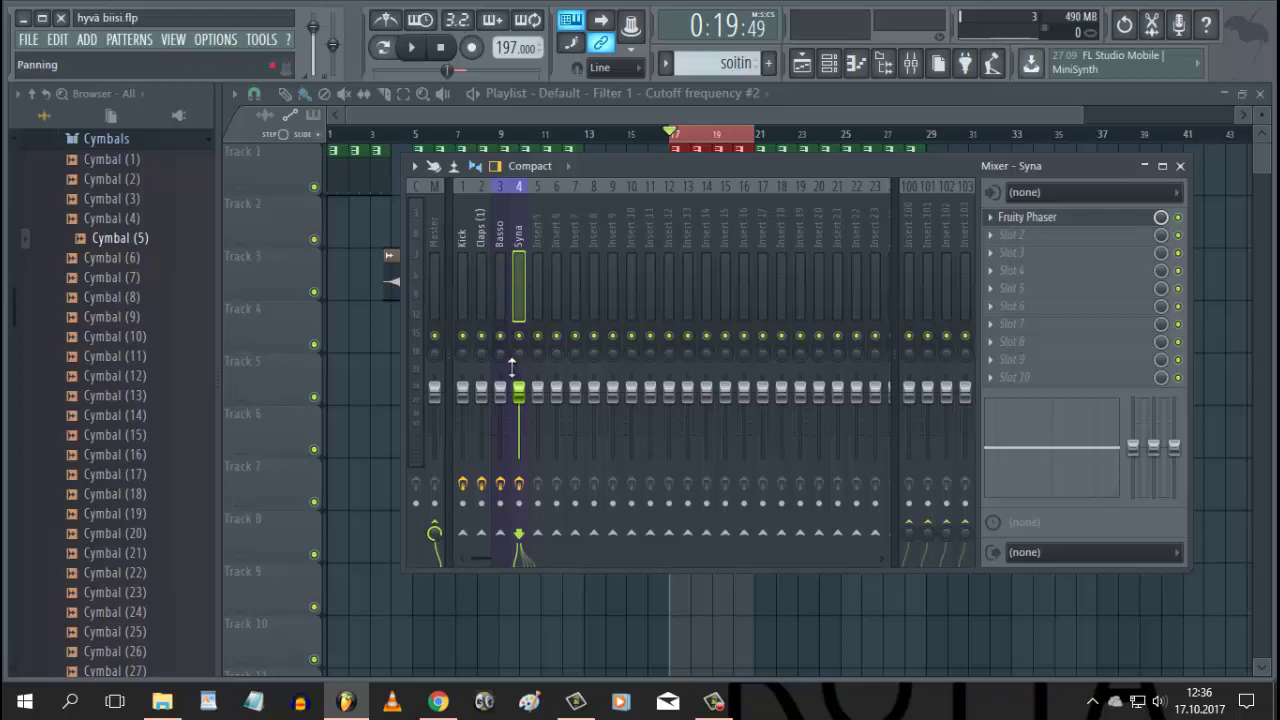
pyautogui.click(411, 47)
pyautogui.moveTo(514, 388); pyautogui.dragTo(517, 456)
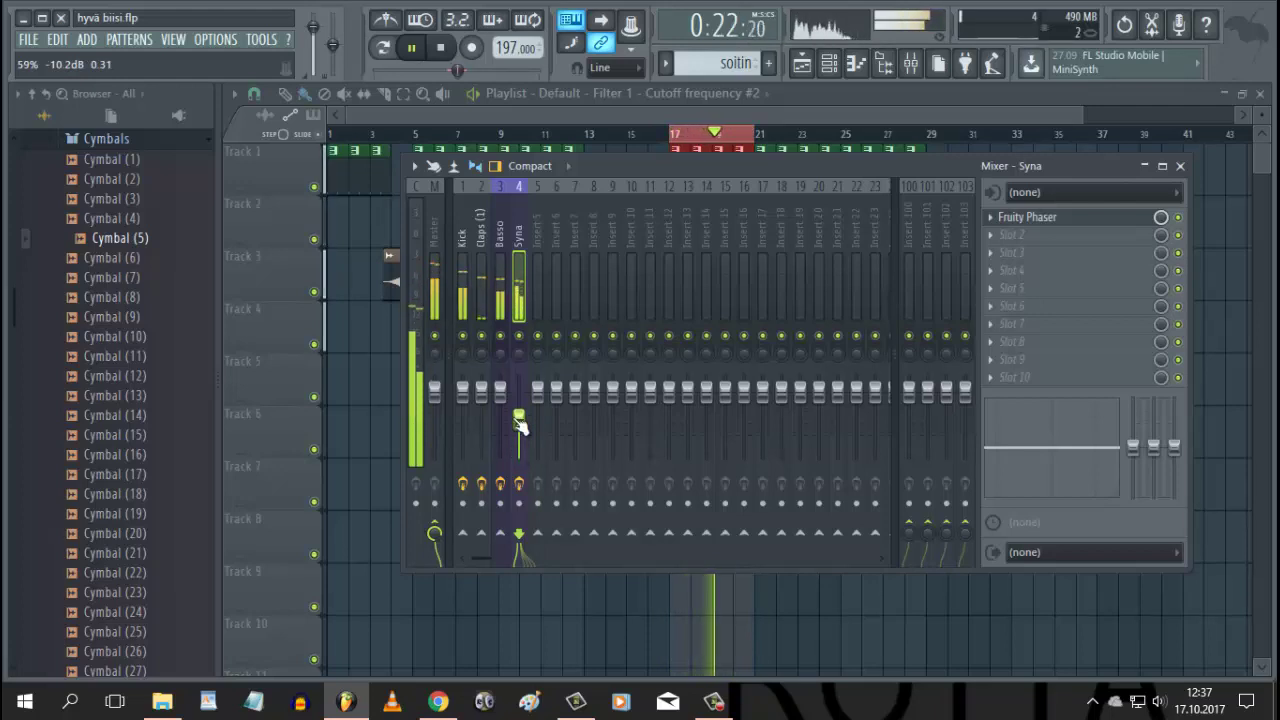
pyautogui.moveTo(500, 392); pyautogui.dragTo(503, 428)
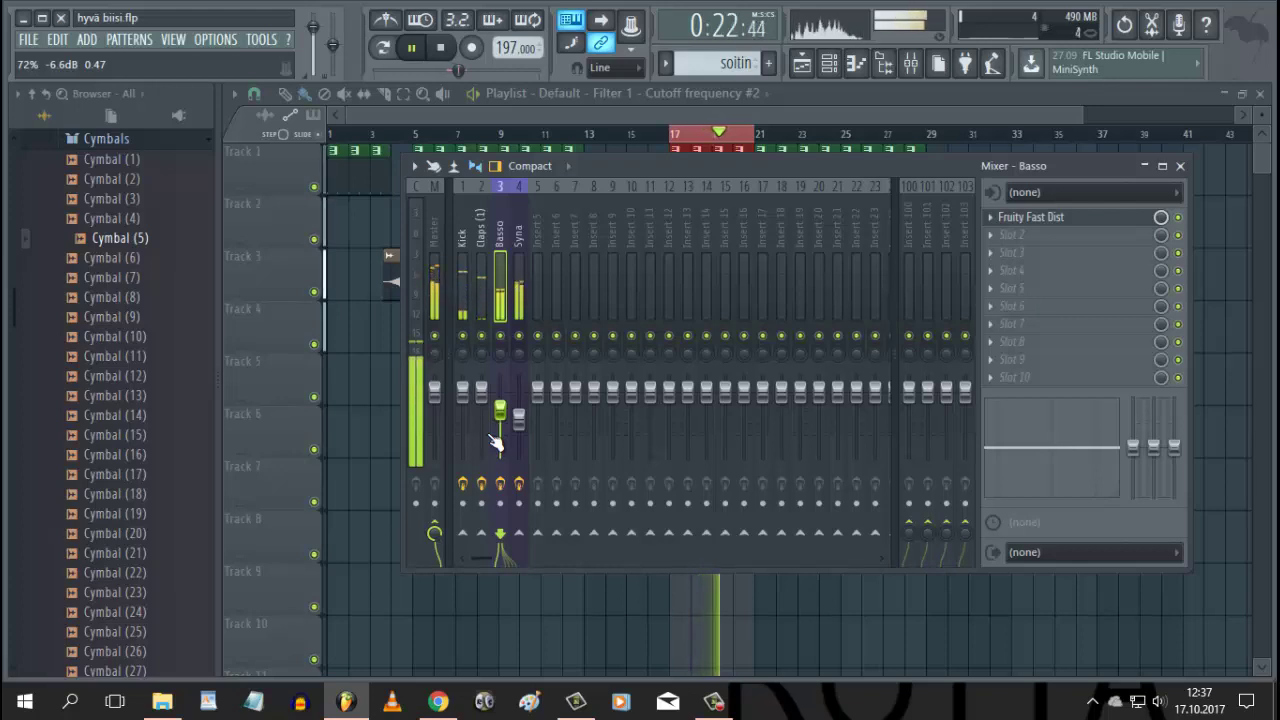
pyautogui.click(487, 400)
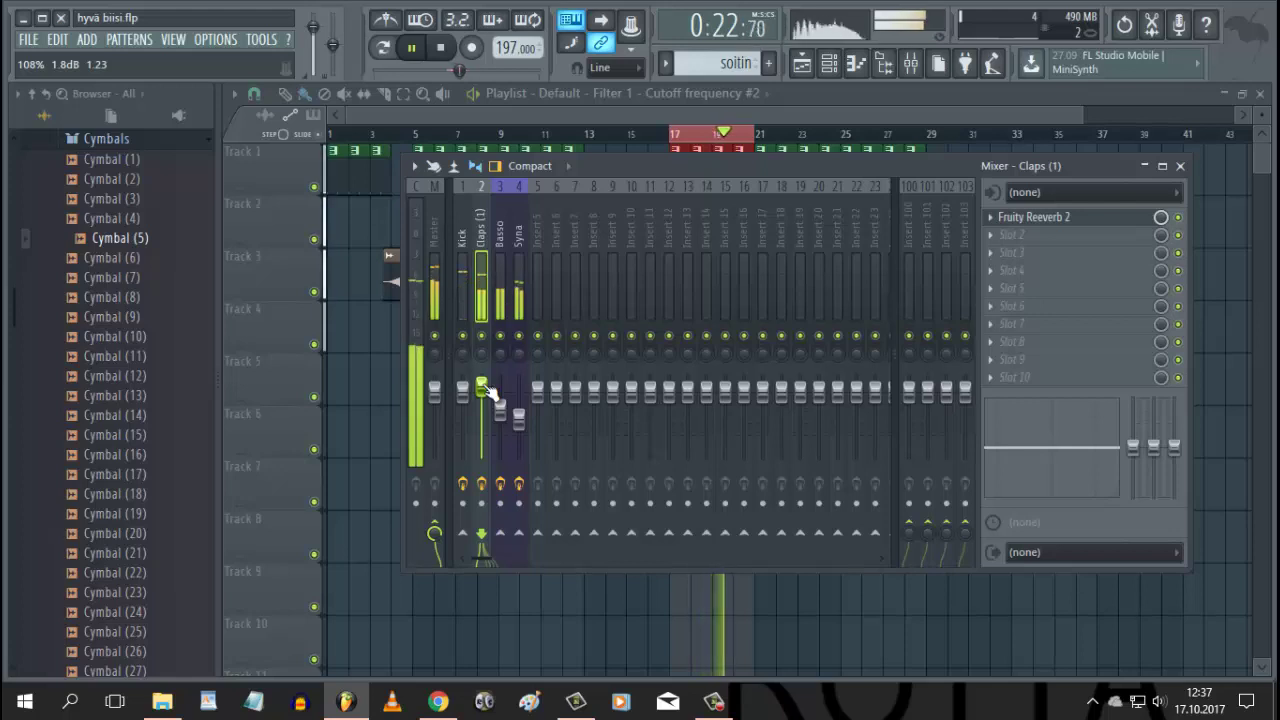
# Step: Boost band 3 of the Kick track's Fruity Parametric EQ 2 by about 3.4 dB at 221 Hz
pyautogui.click(468, 228)
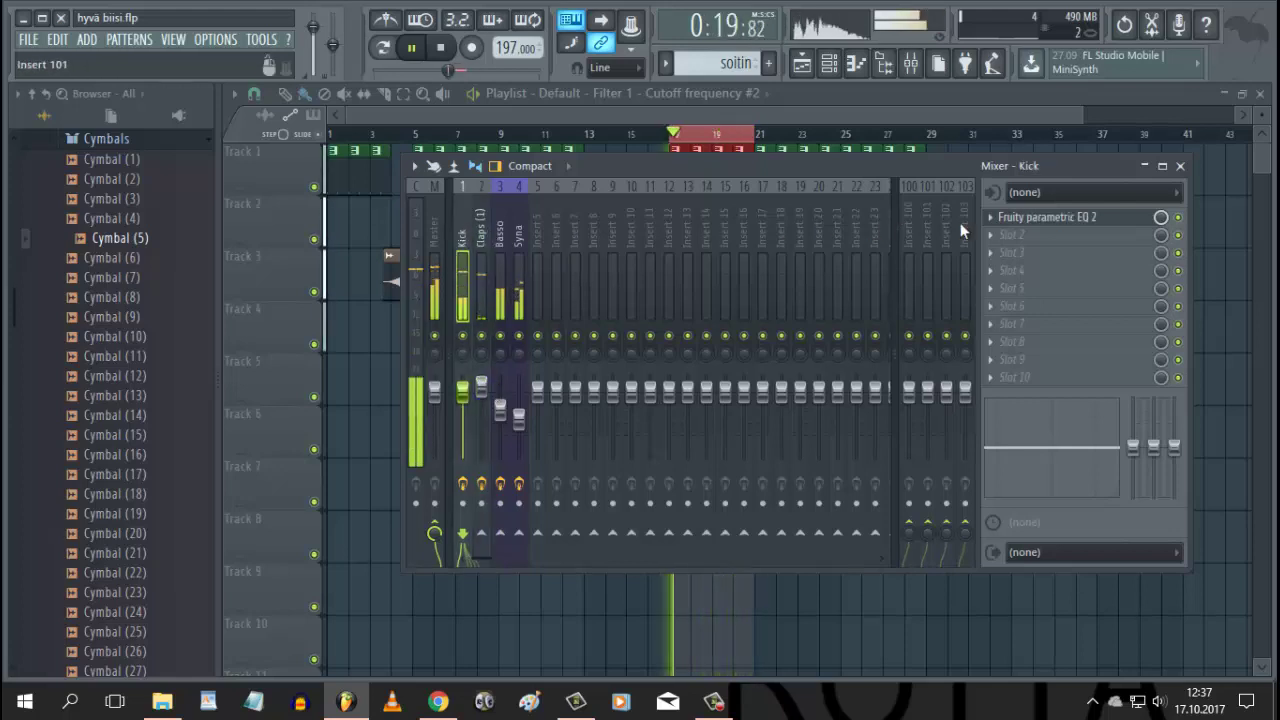
pyautogui.click(1048, 219)
pyautogui.moveTo(594, 368); pyautogui.dragTo(576, 343)
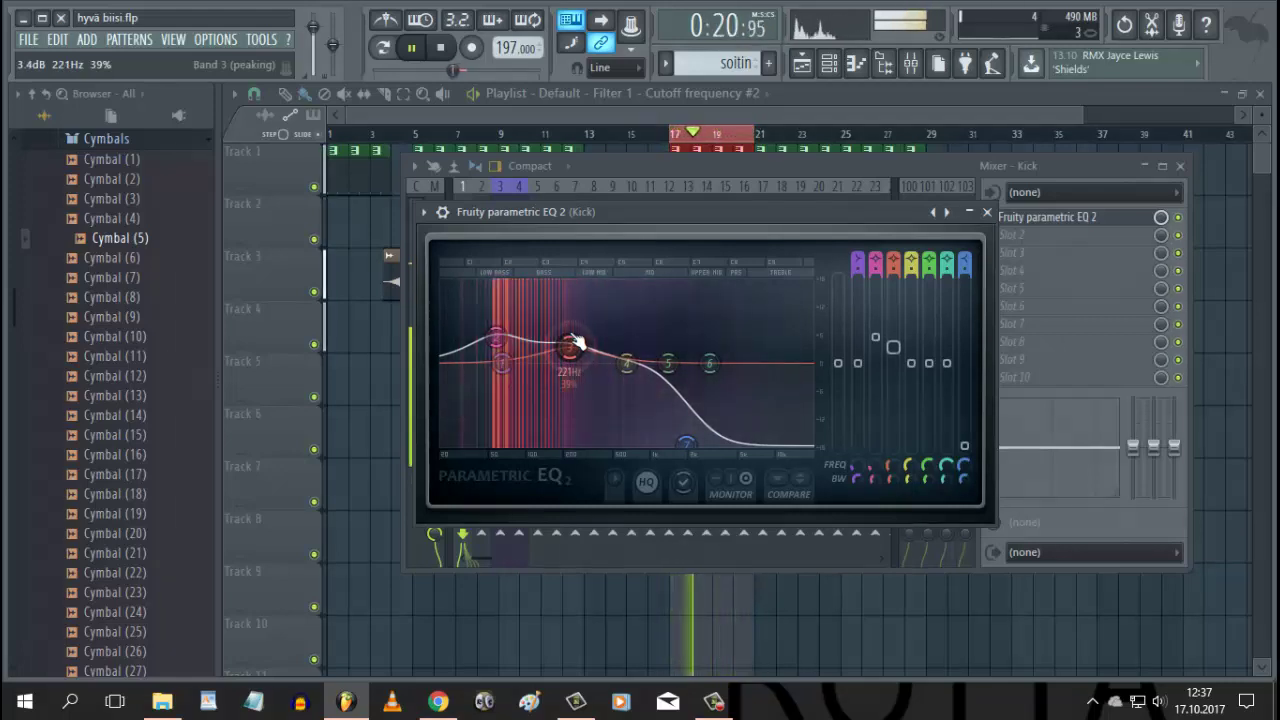
pyautogui.click(767, 194)
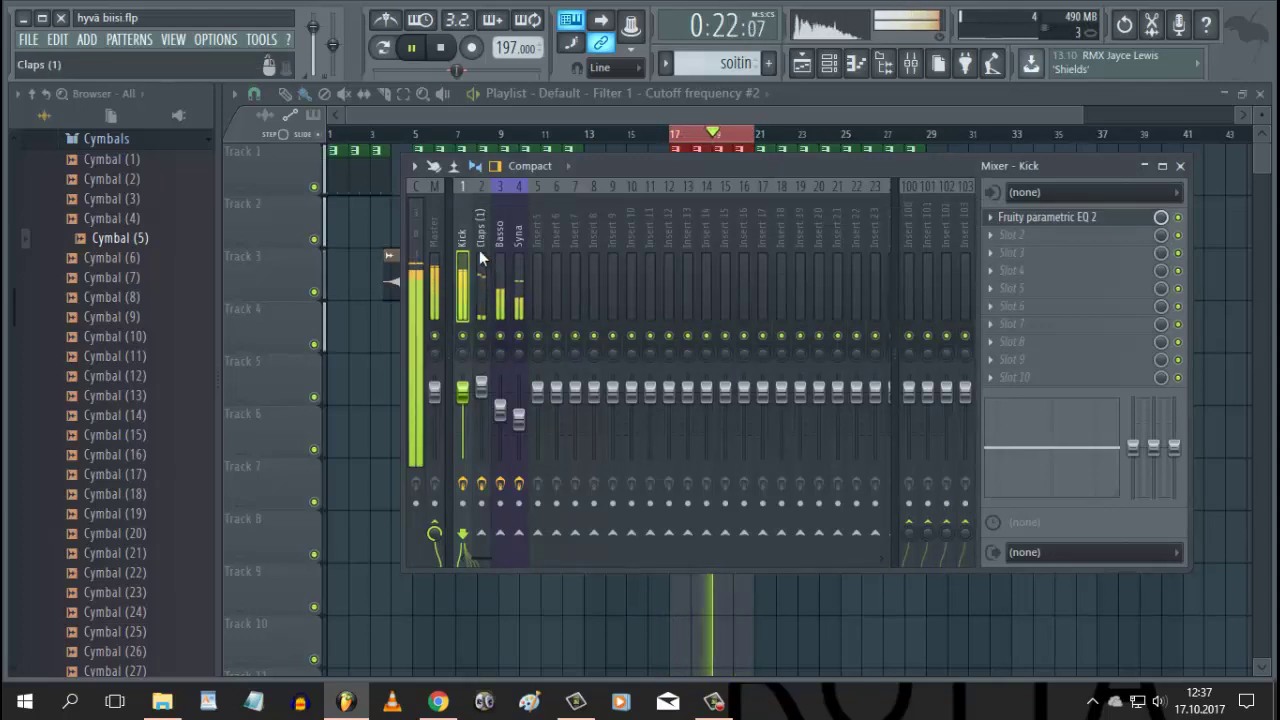
# Step: Set the Claps (1) fader to 0.0 dB and add Fruity Compressor in its second effect slot with a gain of 7.3 dB
pyautogui.moveTo(487, 393)
pyautogui.mouseDown()
pyautogui.moveTo(491, 409)
pyautogui.moveTo(487, 283)
pyautogui.moveTo(488, 415)
pyautogui.mouseUp()
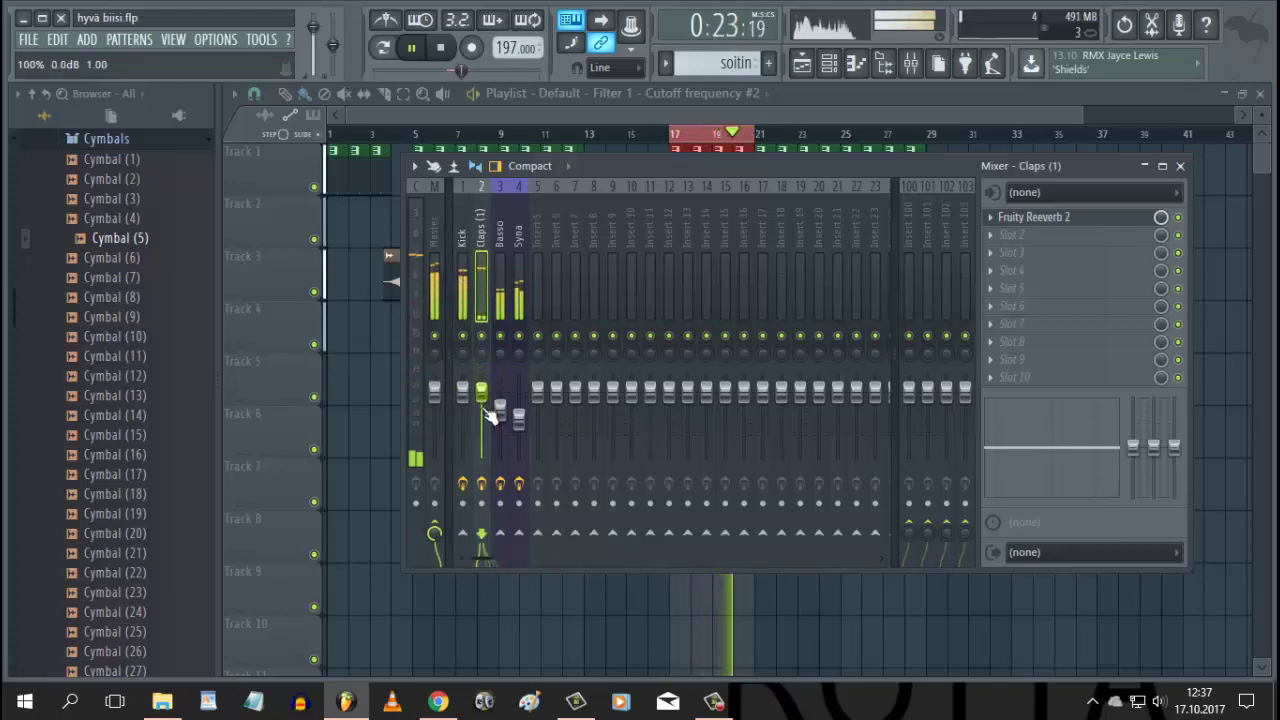
pyautogui.click(987, 237)
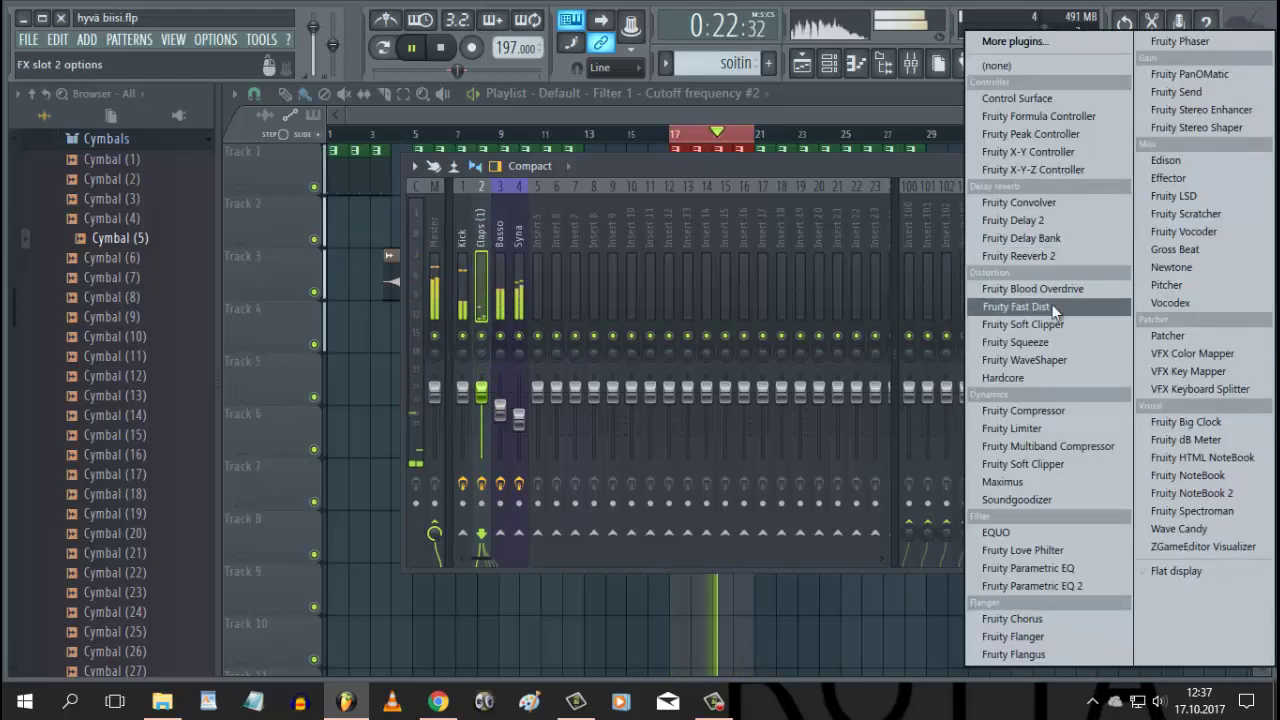
pyautogui.click(1036, 413)
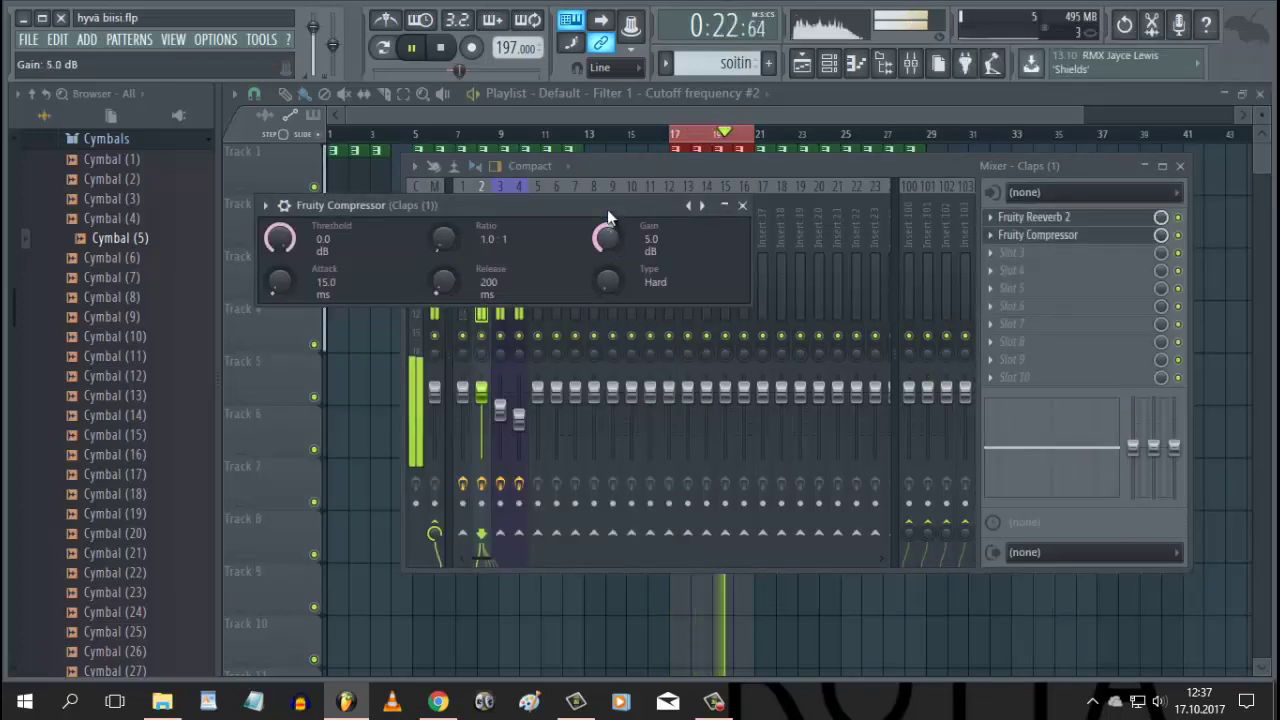
pyautogui.moveTo(614, 207); pyautogui.dragTo(779, 348)
pyautogui.scroll(5, 845, 352)
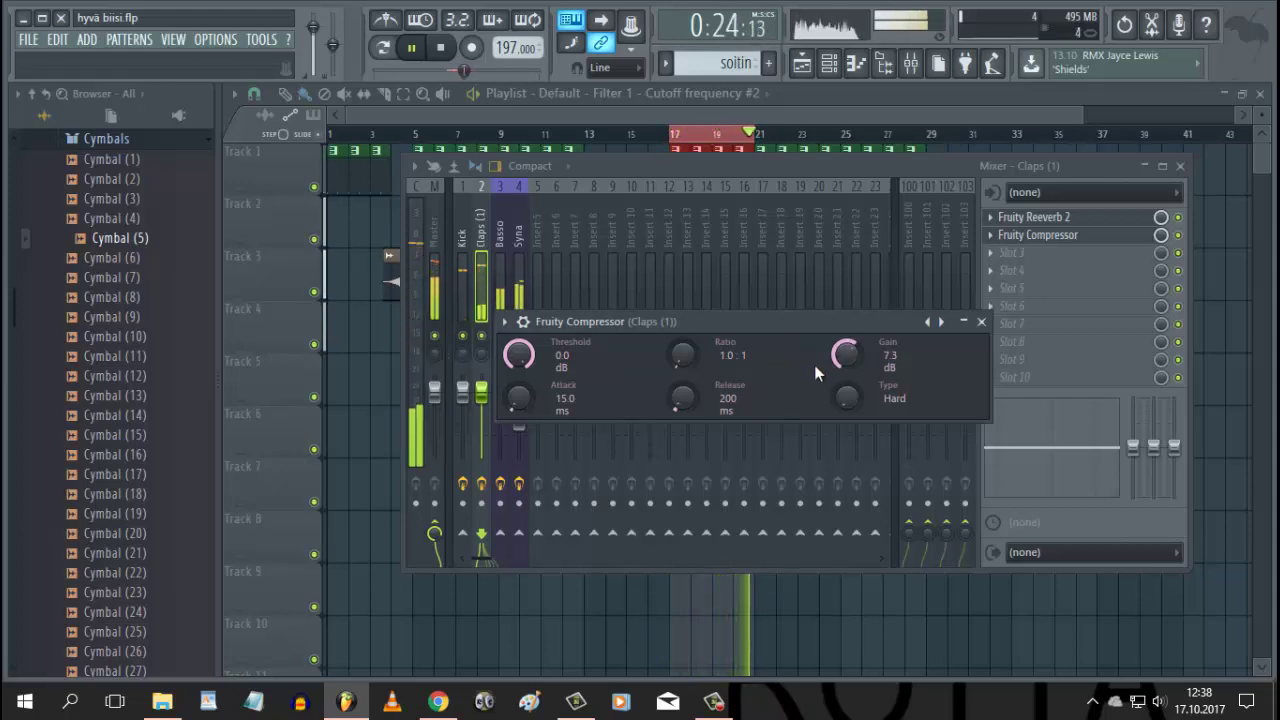
pyautogui.click(981, 321)
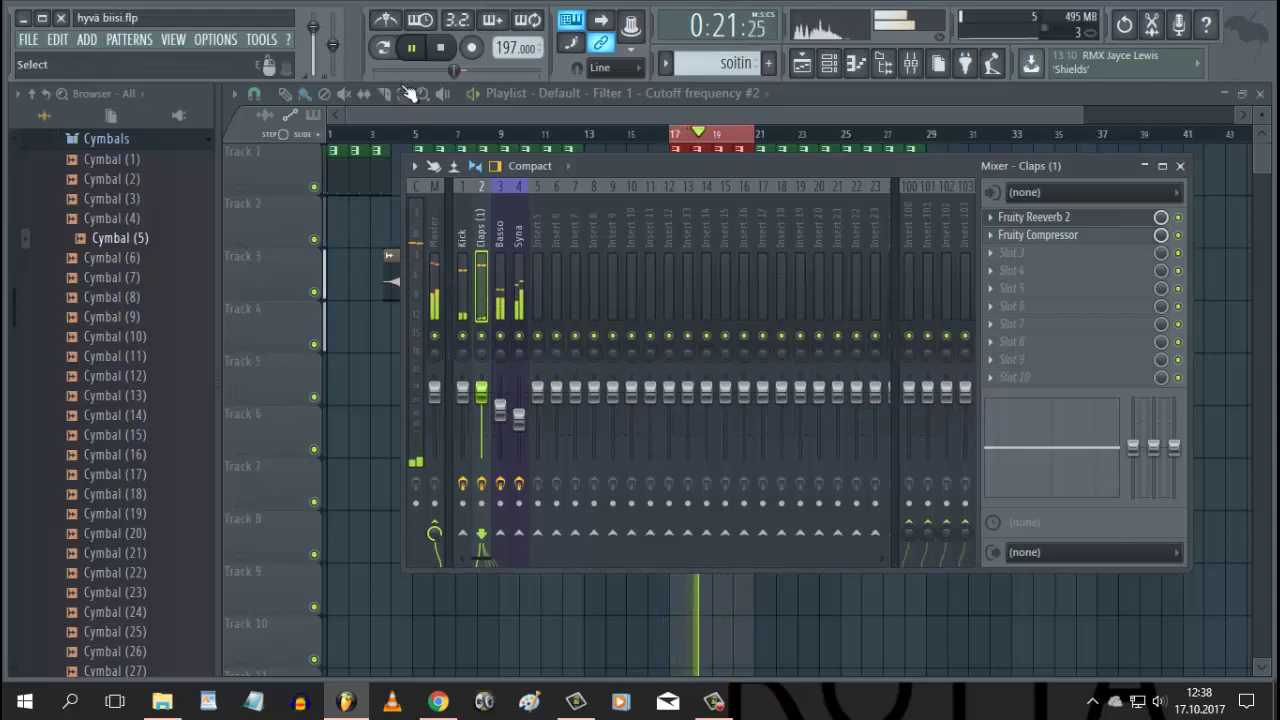
pyautogui.click(444, 54)
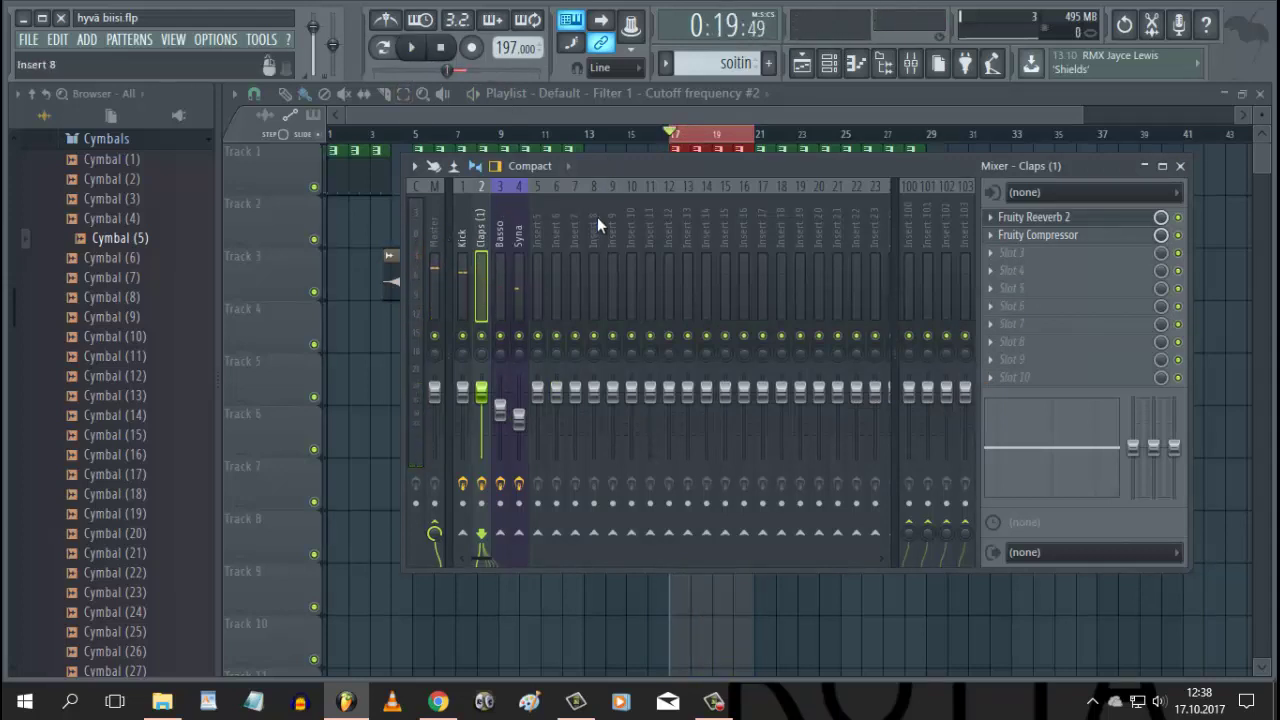
pyautogui.click(716, 703)
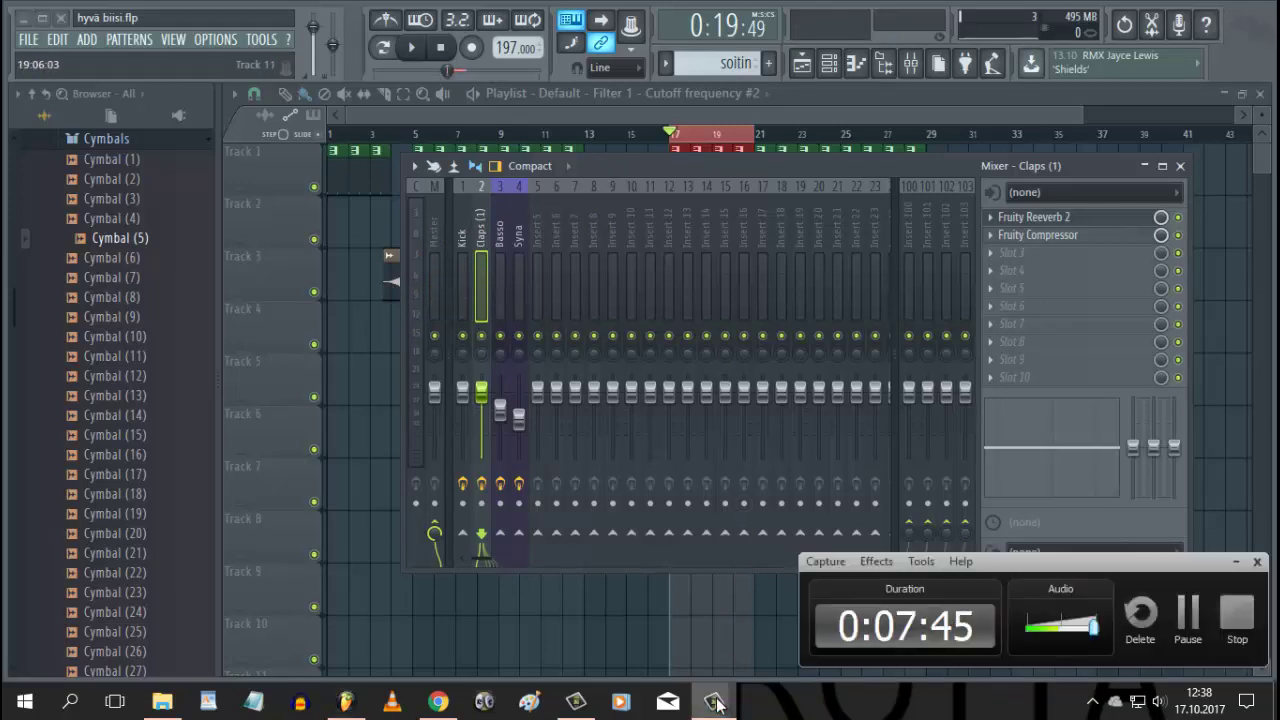
pyautogui.click(716, 703)
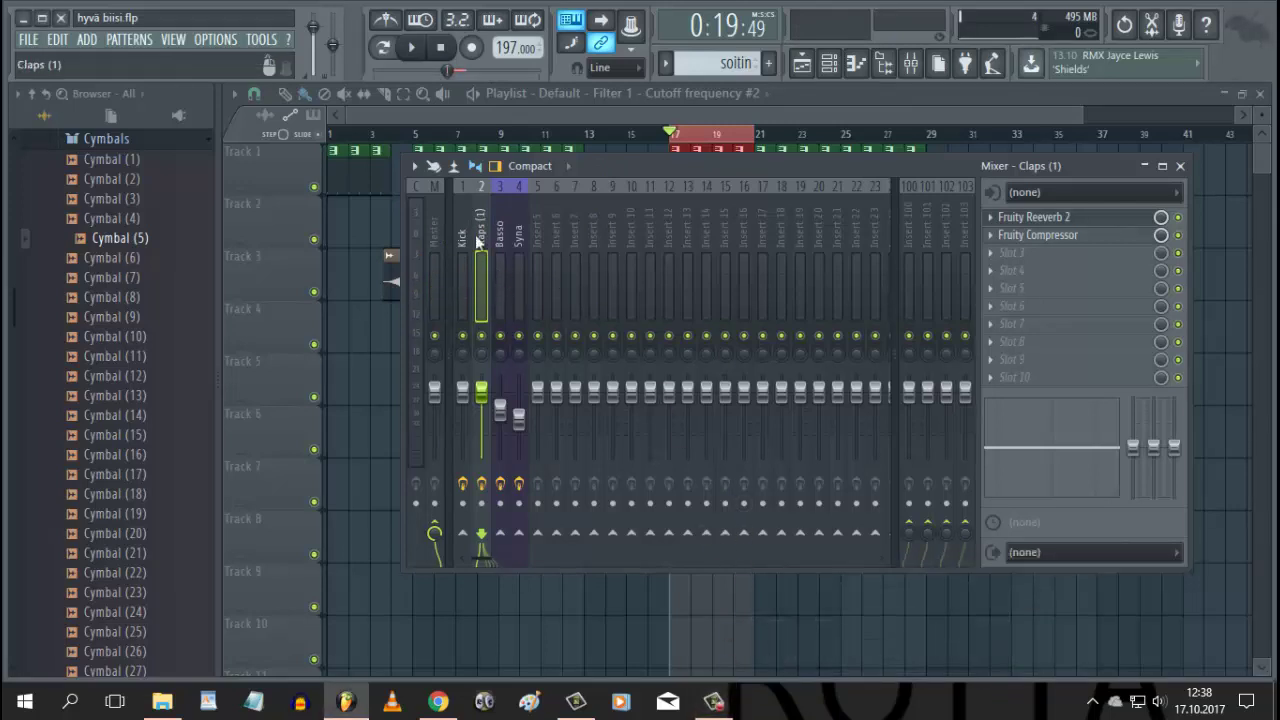
pyautogui.scroll(-2, 443, 235)
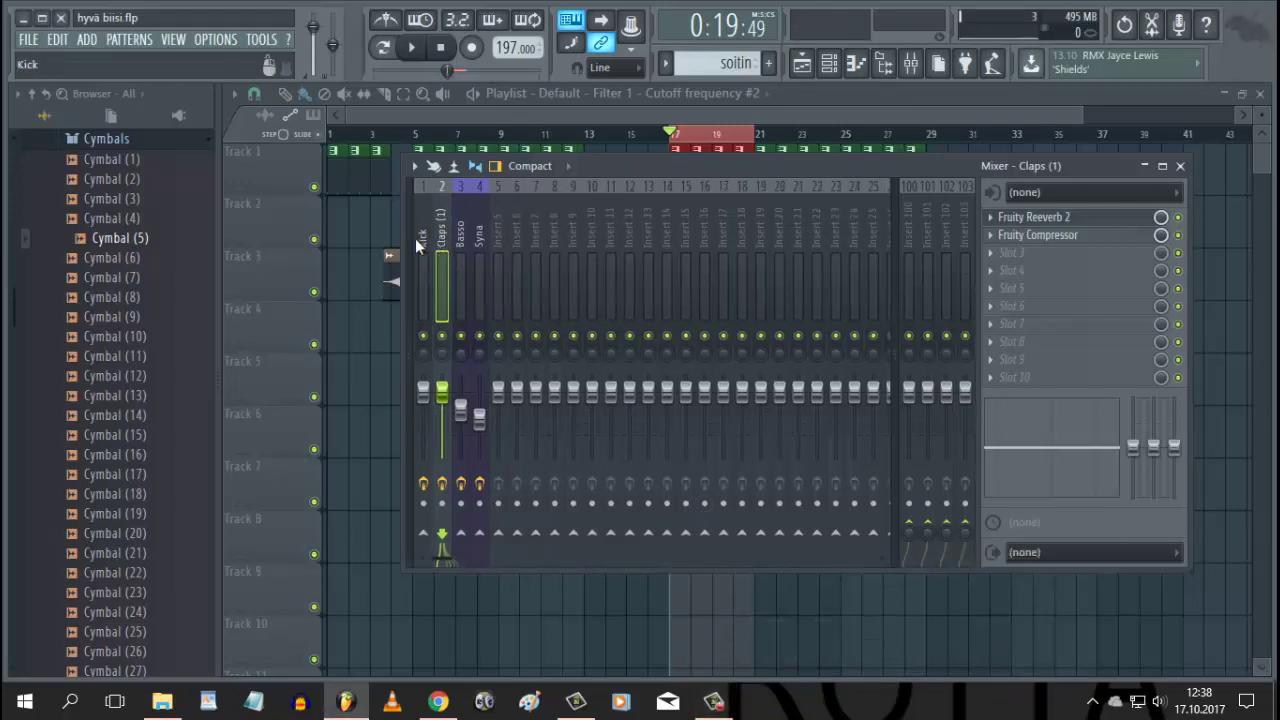
pyautogui.scroll(2, 424, 235)
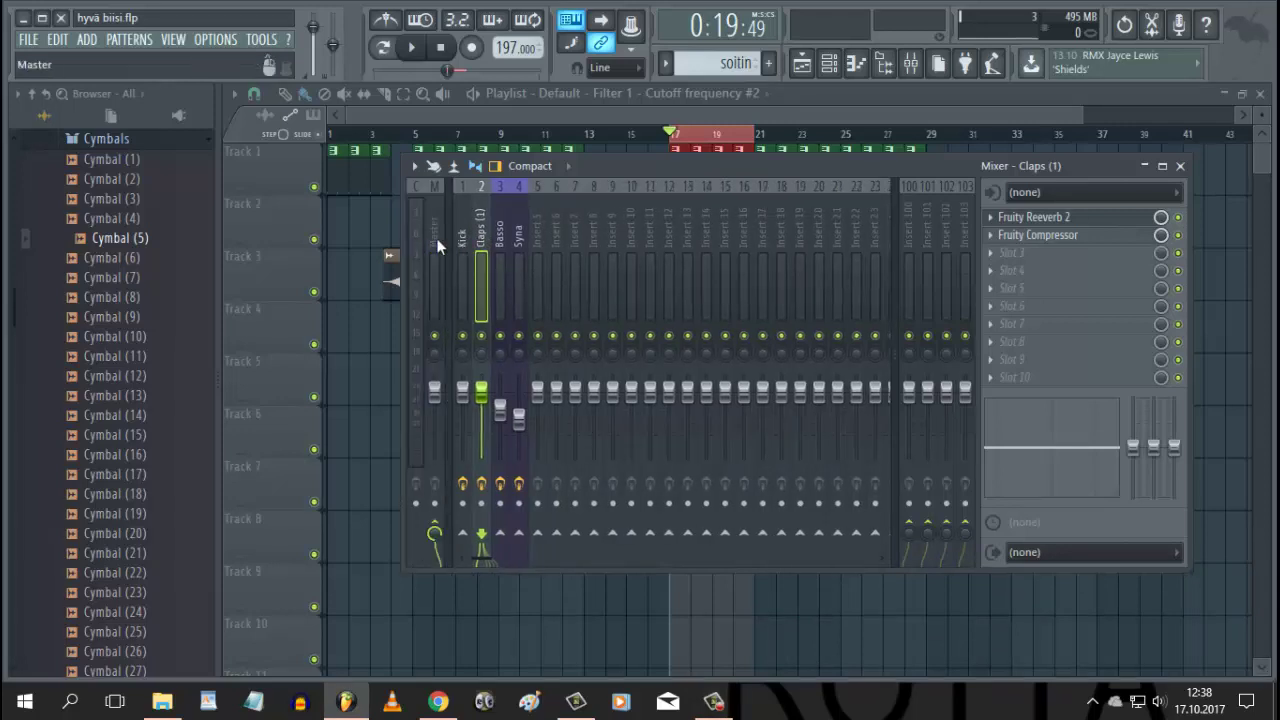
# Step: Extend the komppi pattern clips on Track 1 of the playlist from bar 29 up to bar 37
pyautogui.click(432, 238)
pyautogui.press('F9')
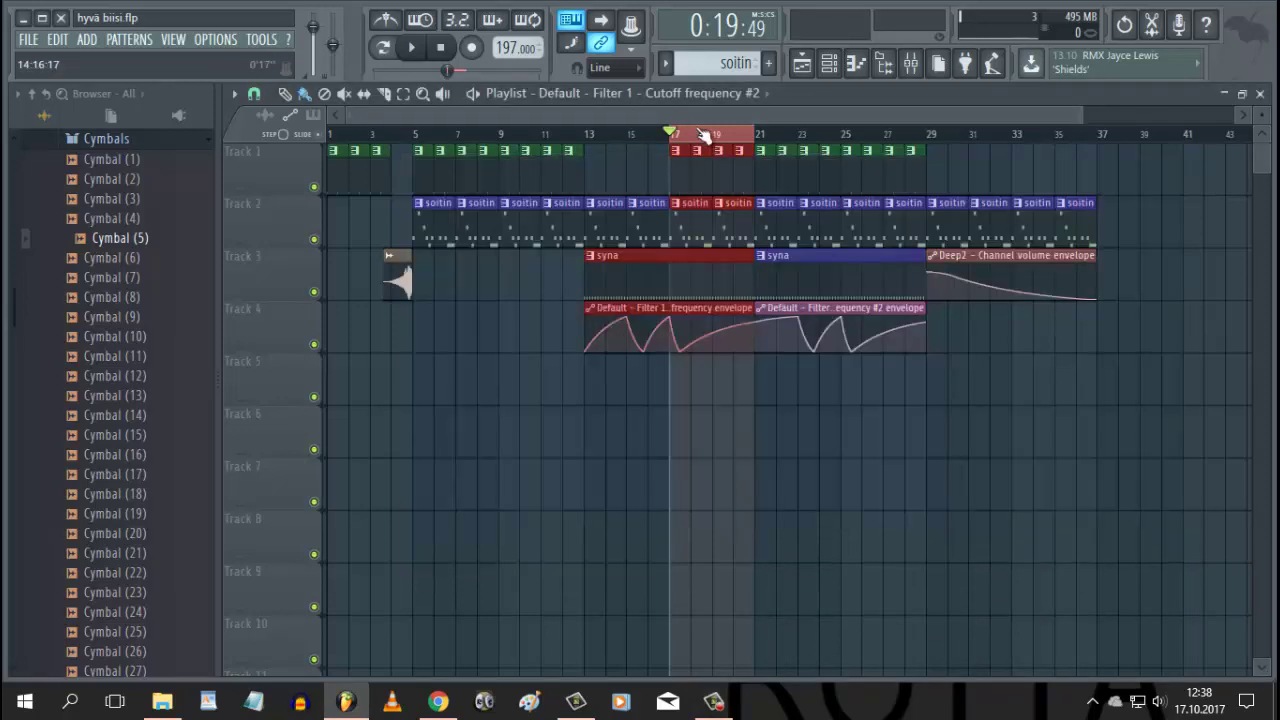
pyautogui.click(909, 165)
pyautogui.moveTo(936, 172); pyautogui.dragTo(1075, 179)
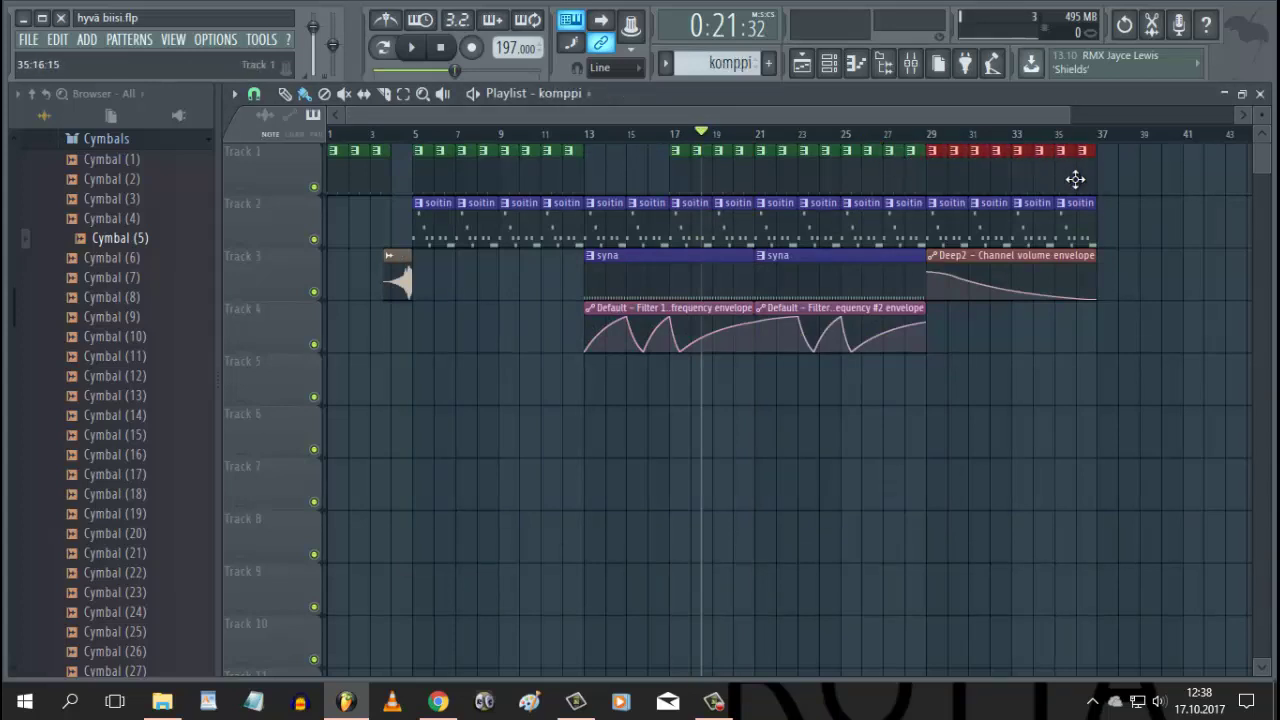
# Step: Move the syna and filter envelope clips down to Tracks 4 and 5, and duplicate their second section at bar 29
pyautogui.click(893, 276)
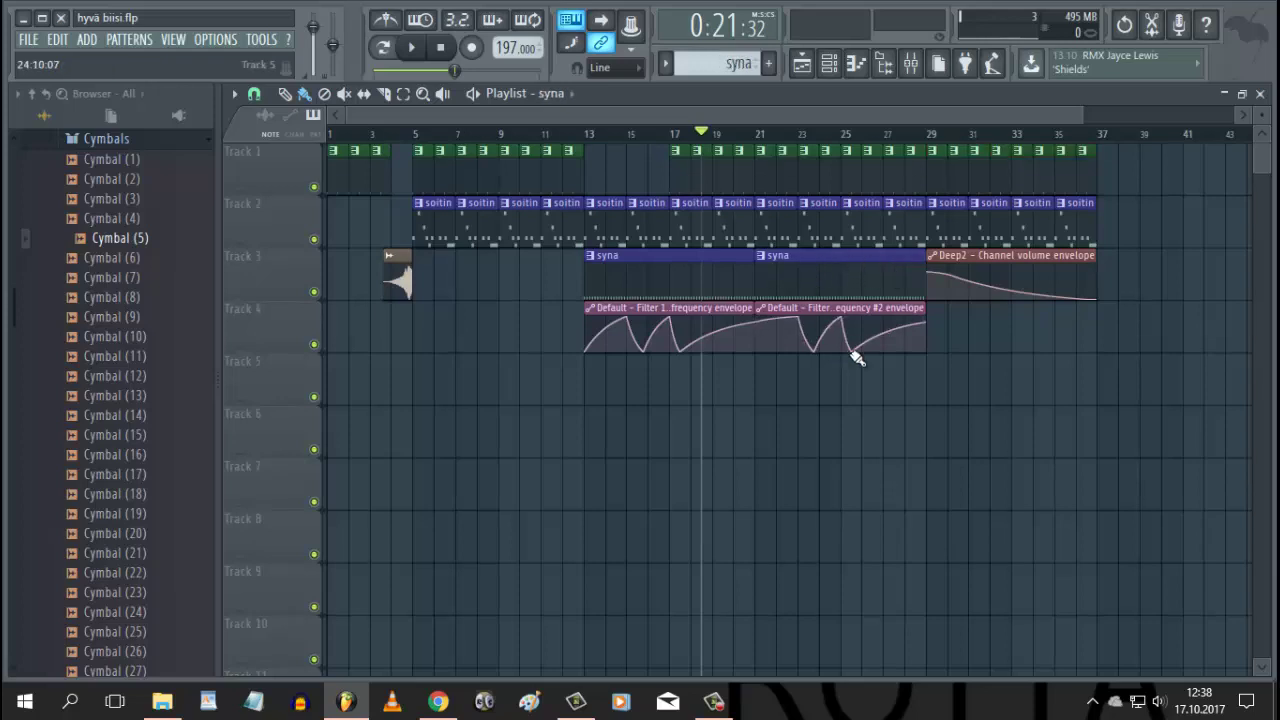
pyautogui.moveTo(880, 276); pyautogui.dragTo(635, 344)
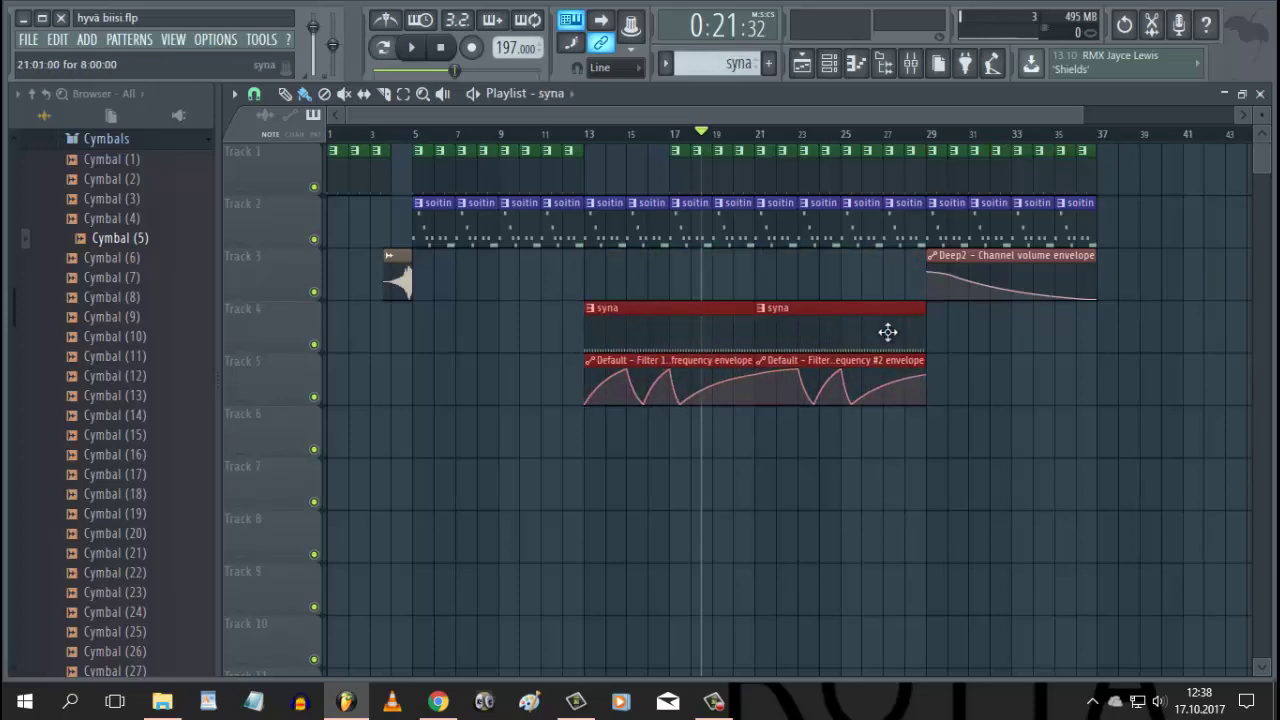
pyautogui.moveTo(940, 330); pyautogui.dragTo(765, 392)
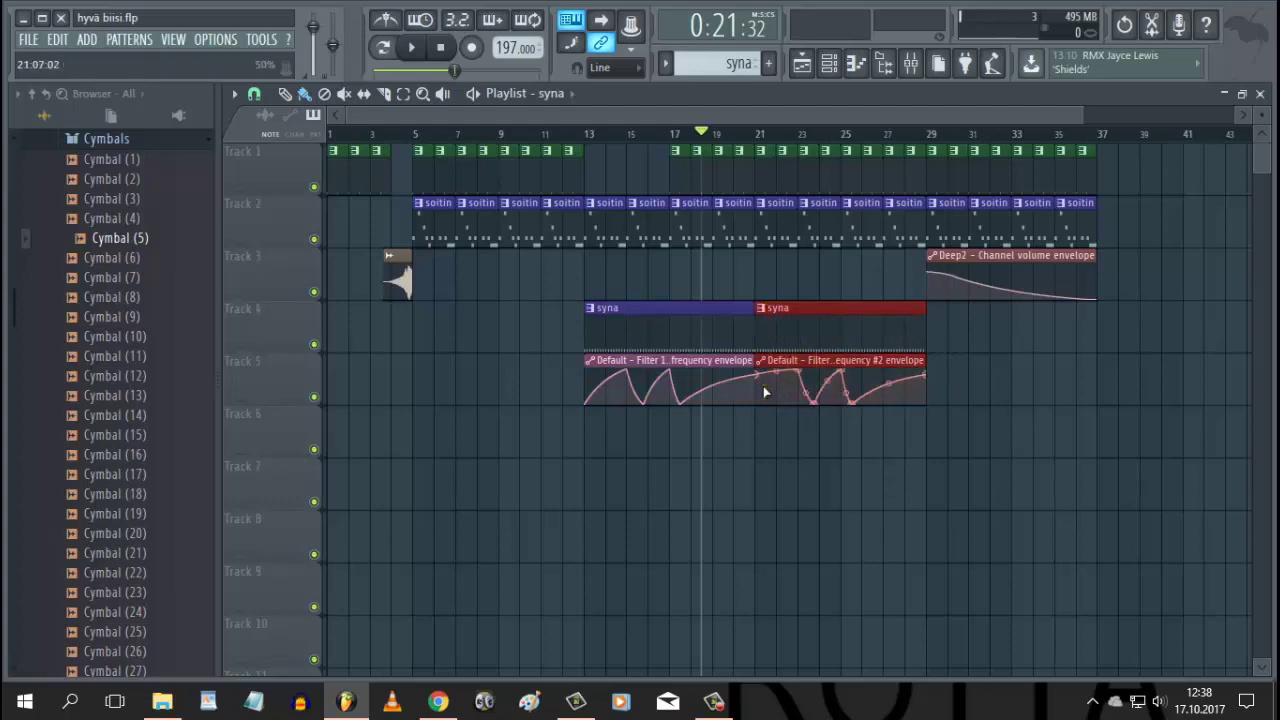
pyautogui.hotkey('ctrl', 'b')
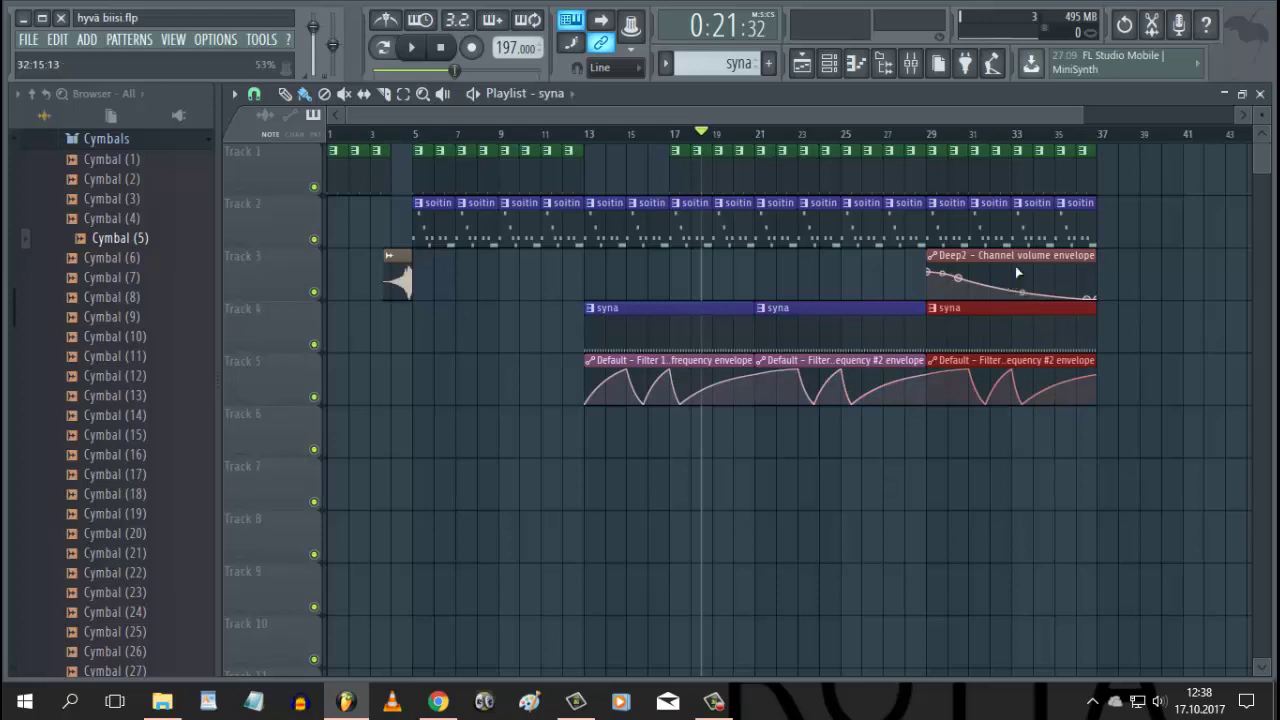
# Step: Create a Master volume automation clip spanning bars 29 to 37 in the playlist
pyautogui.moveTo(930, 138); pyautogui.dragTo(1096, 140)
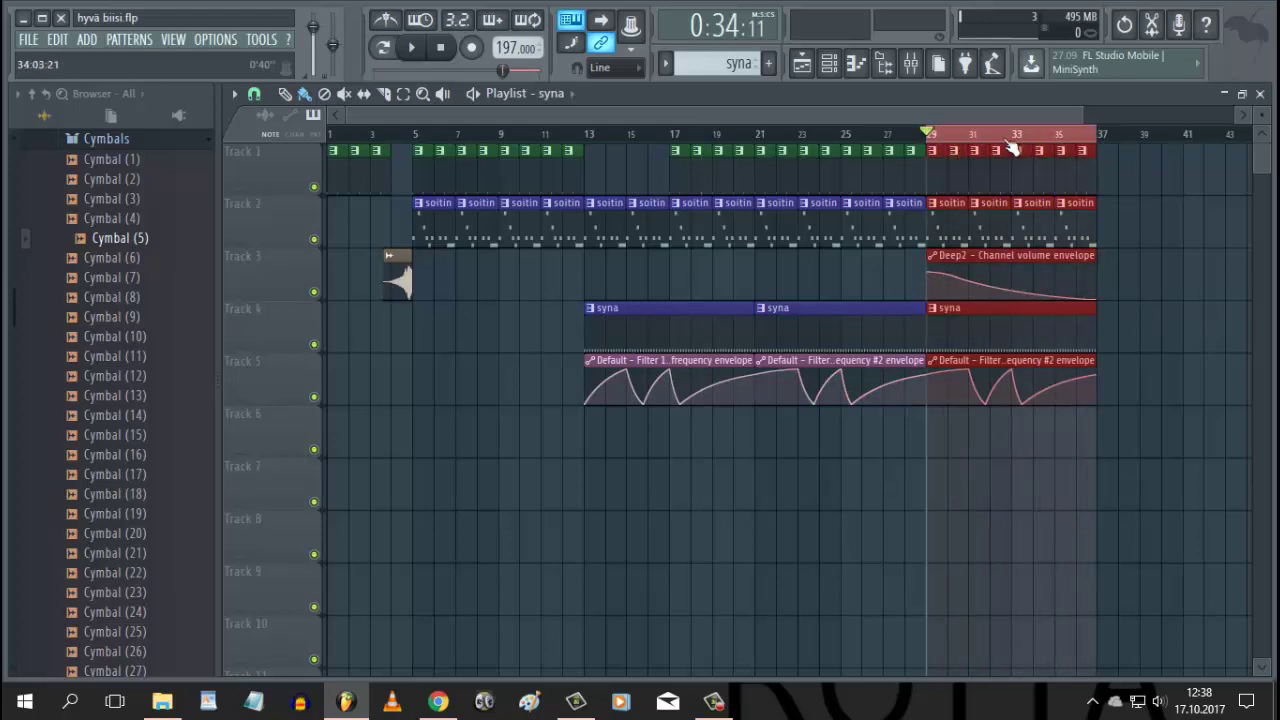
pyautogui.click(911, 64)
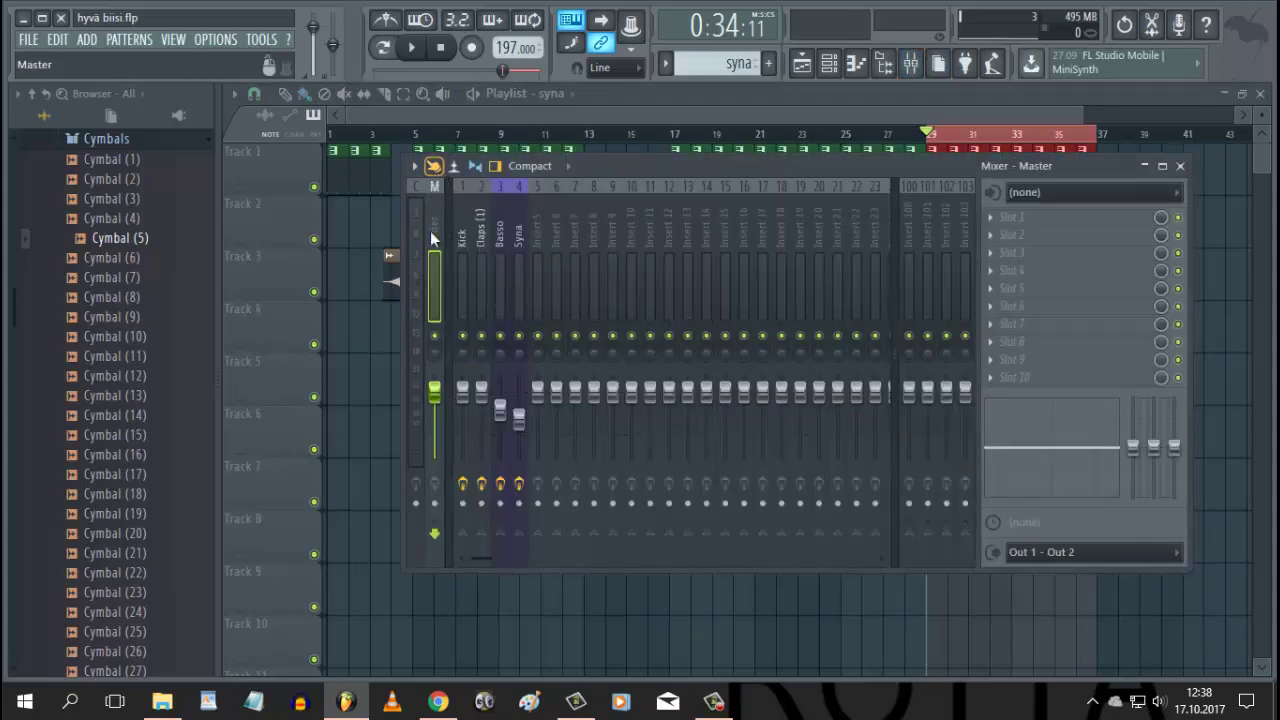
pyautogui.rightClick(437, 393)
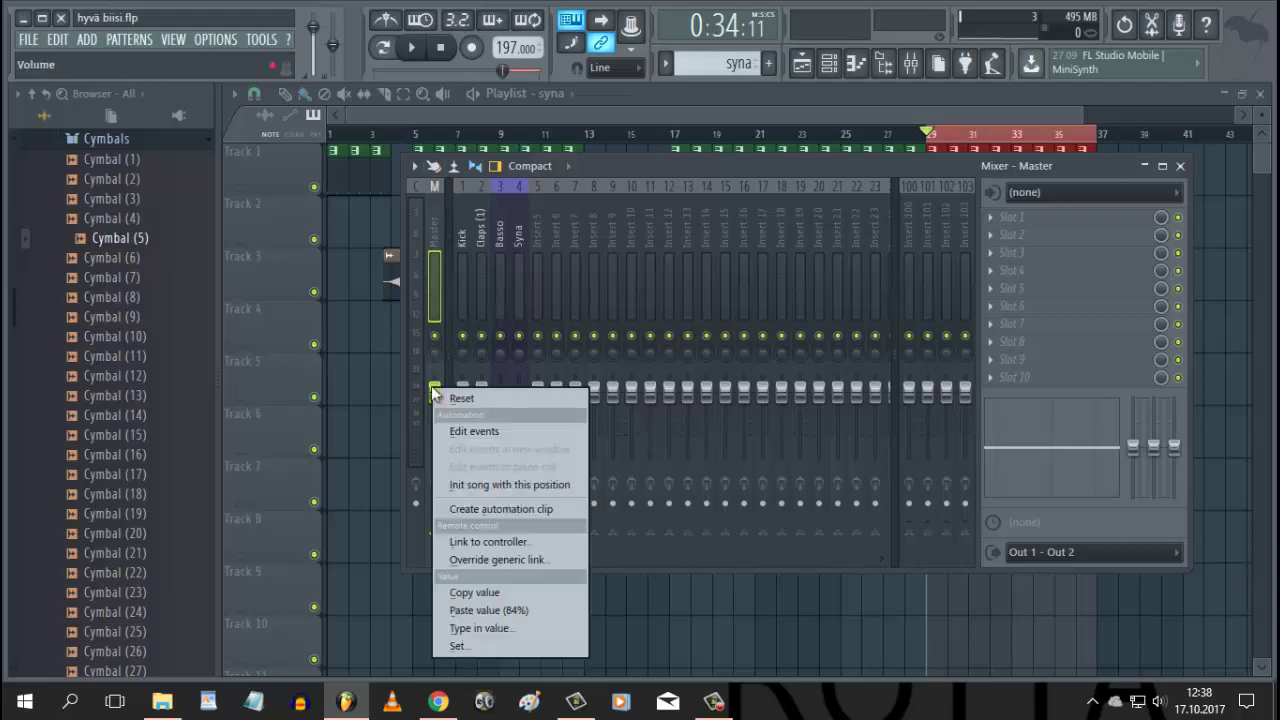
pyautogui.click(460, 508)
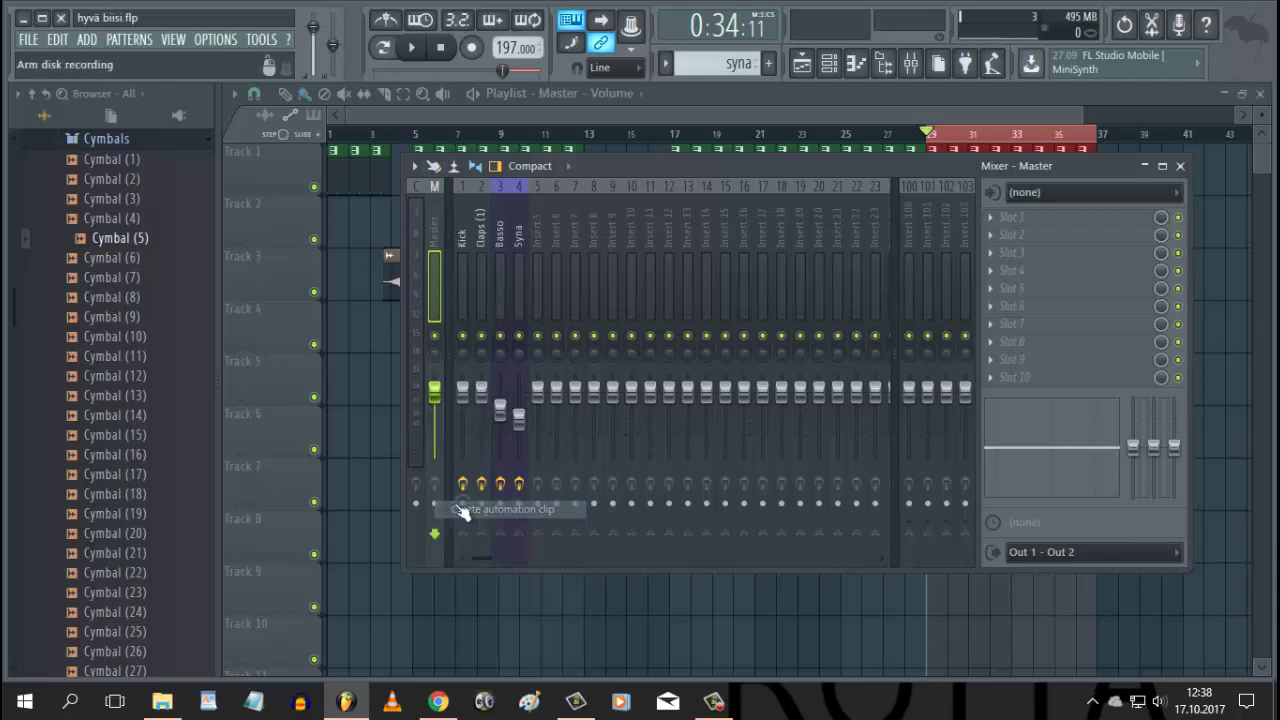
pyautogui.click(802, 64)
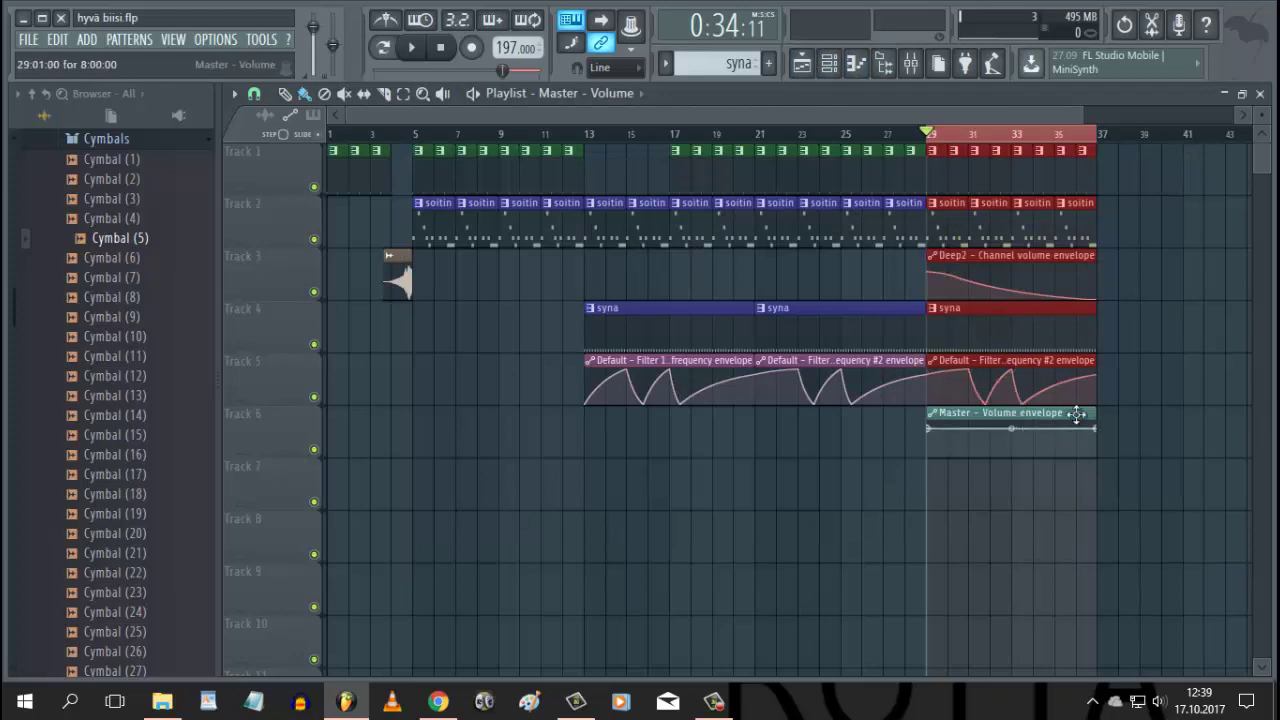
# Step: Shape the Master volume envelope as a straight fade-out that reaches zero at about bar 35 and stays there
pyautogui.moveTo(1094, 429); pyautogui.dragTo(1100, 487)
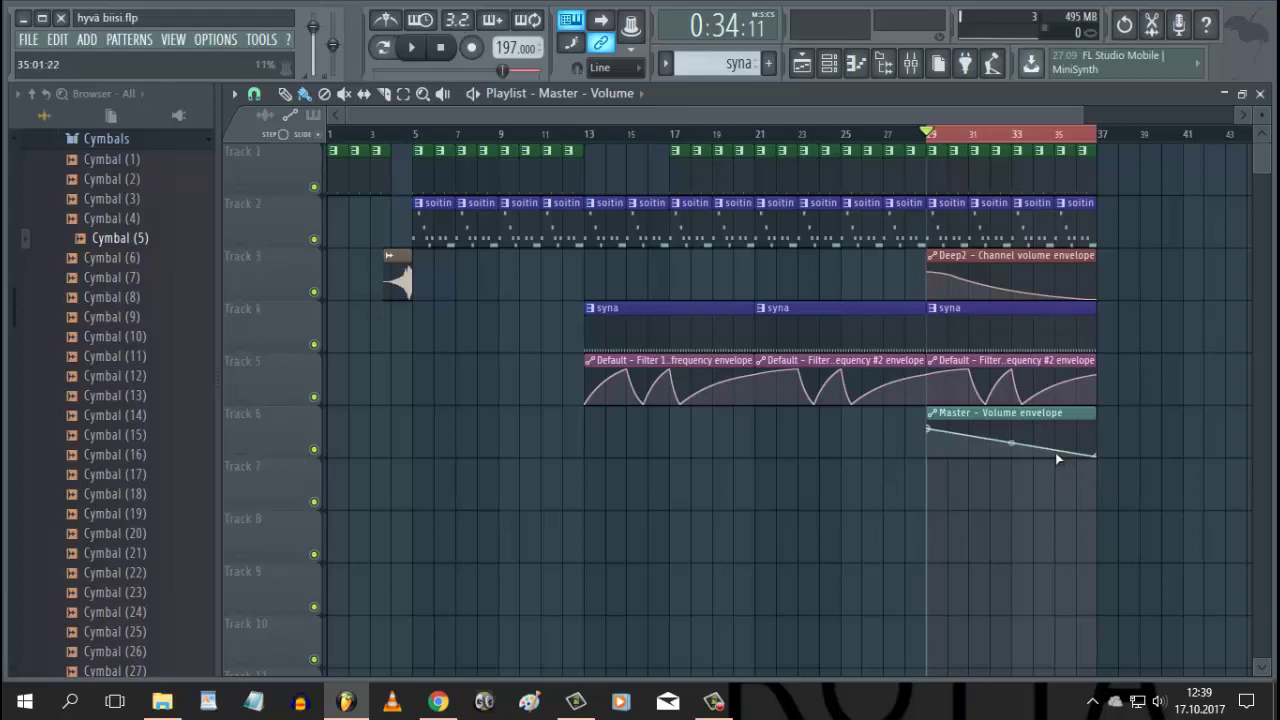
pyautogui.rightClick(1057, 458)
pyautogui.moveTo(1055, 458); pyautogui.dragTo(990, 443)
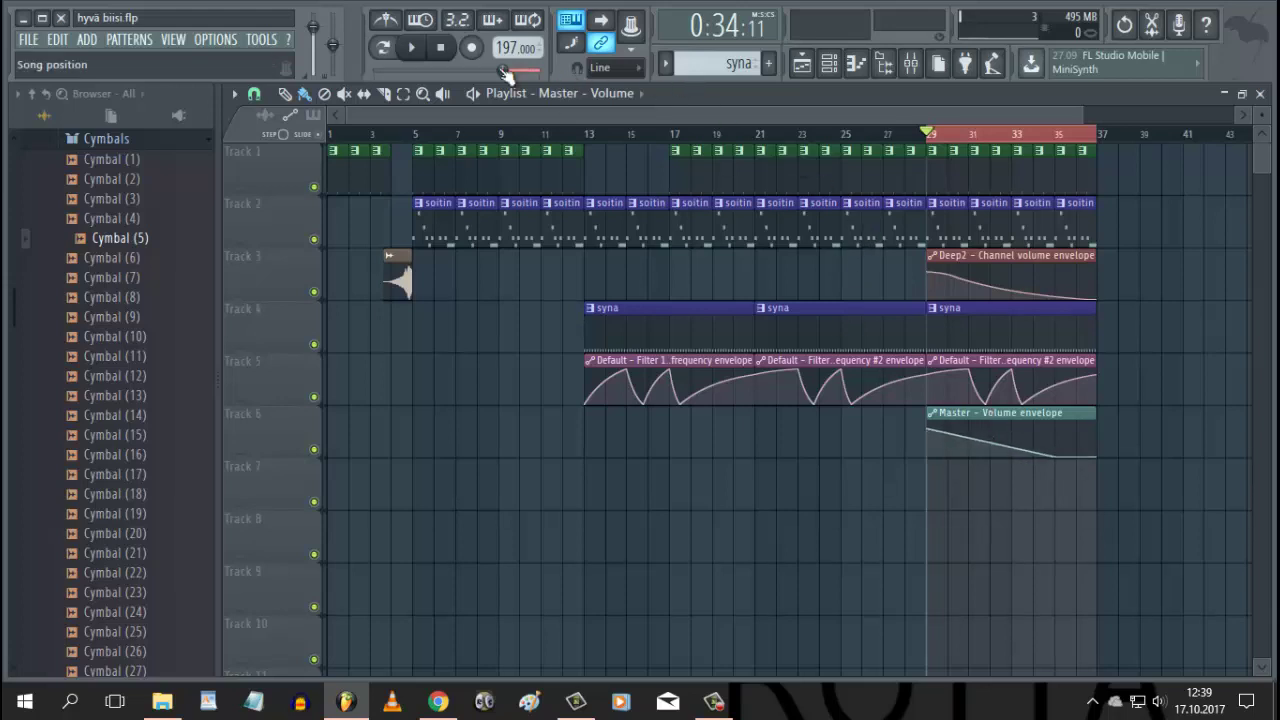
# Step: Play back the faded ending from bar 29, clear the loop selection and return the song position to the start
pyautogui.click(415, 48)
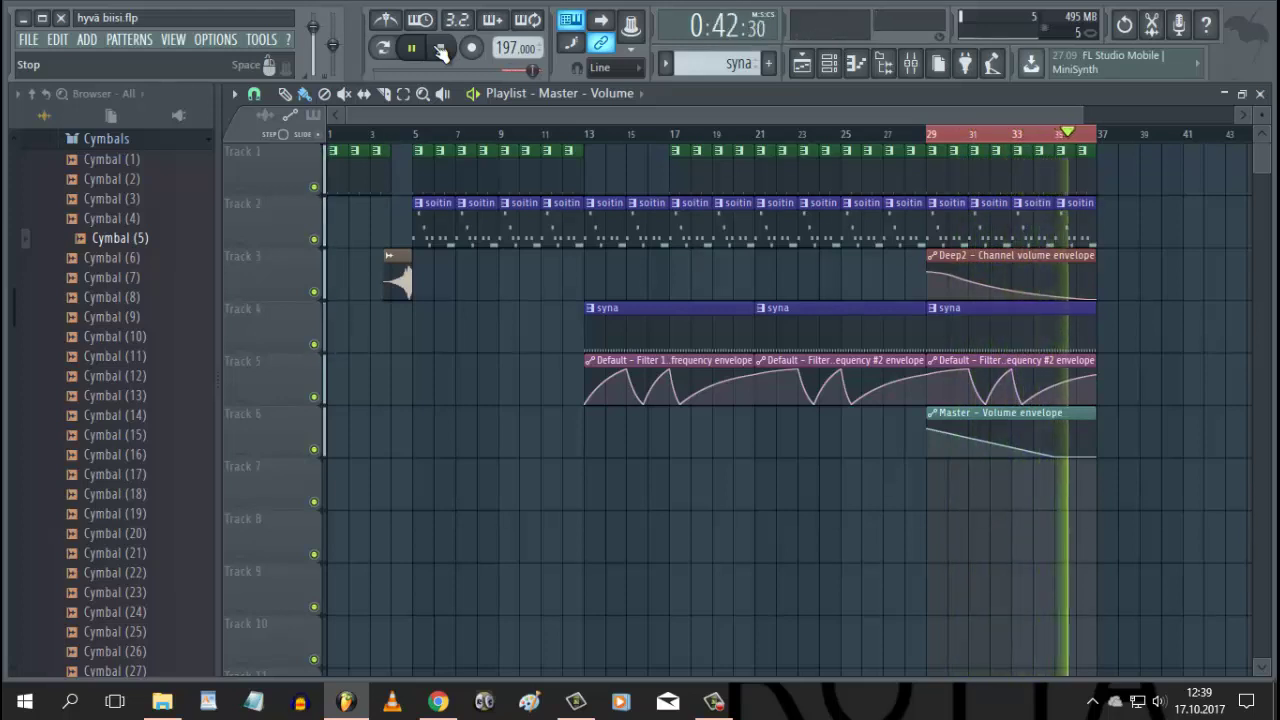
pyautogui.click(440, 52)
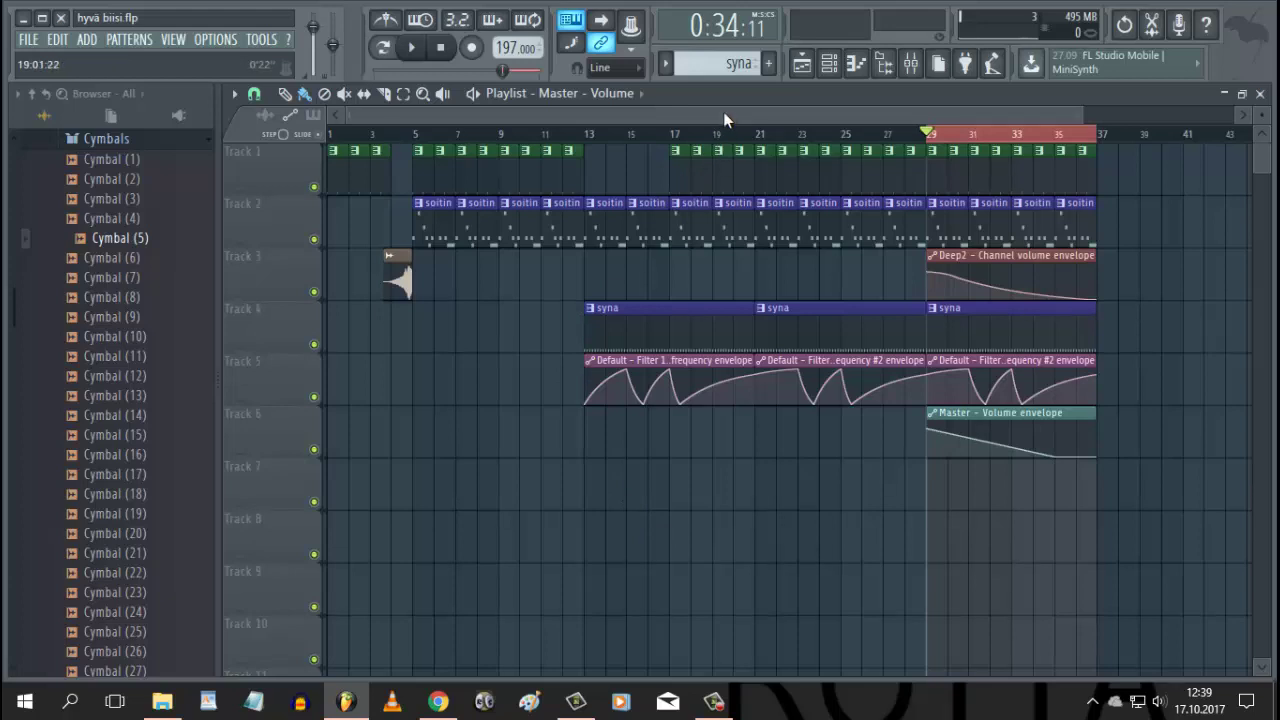
pyautogui.click(809, 132)
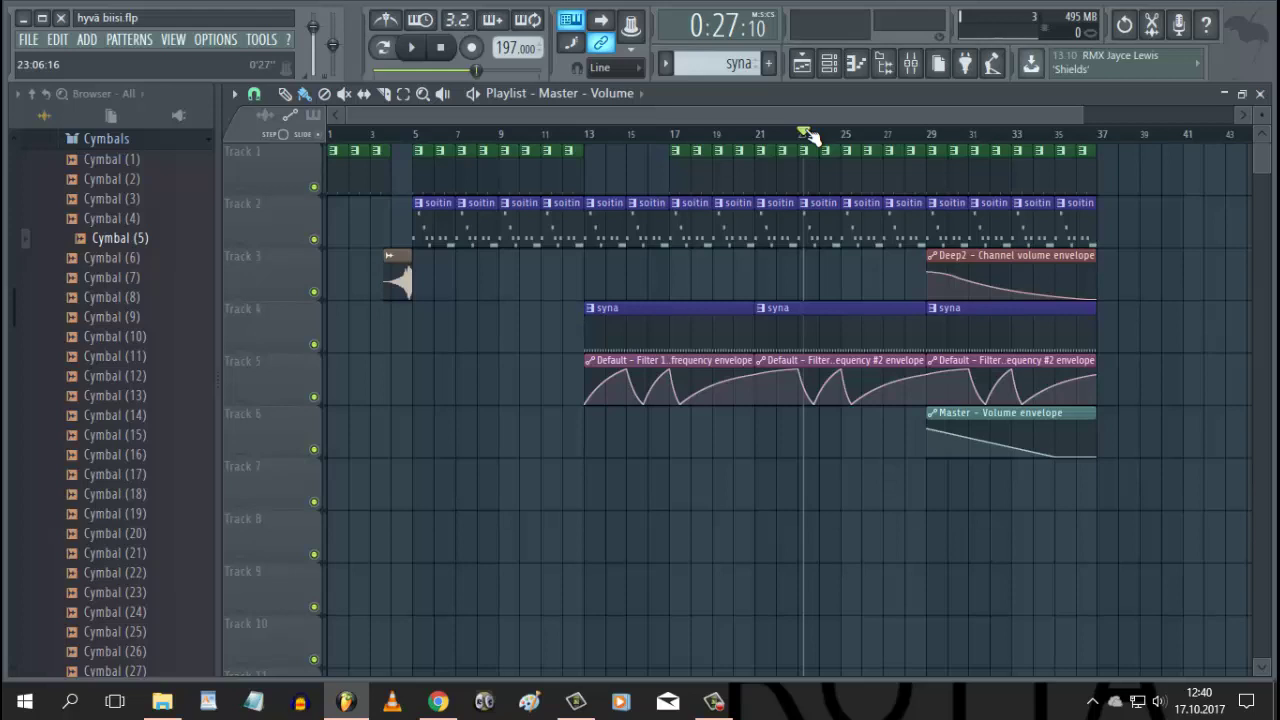
pyautogui.click(805, 134)
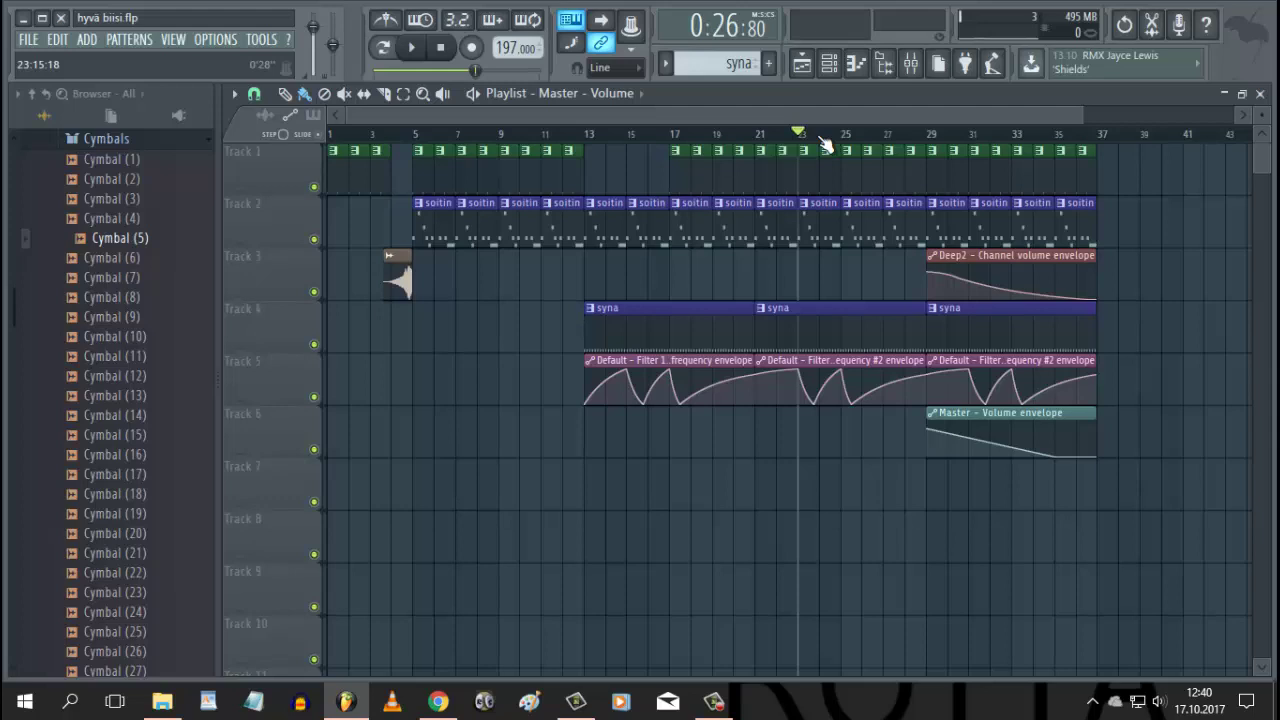
pyautogui.click(440, 47)
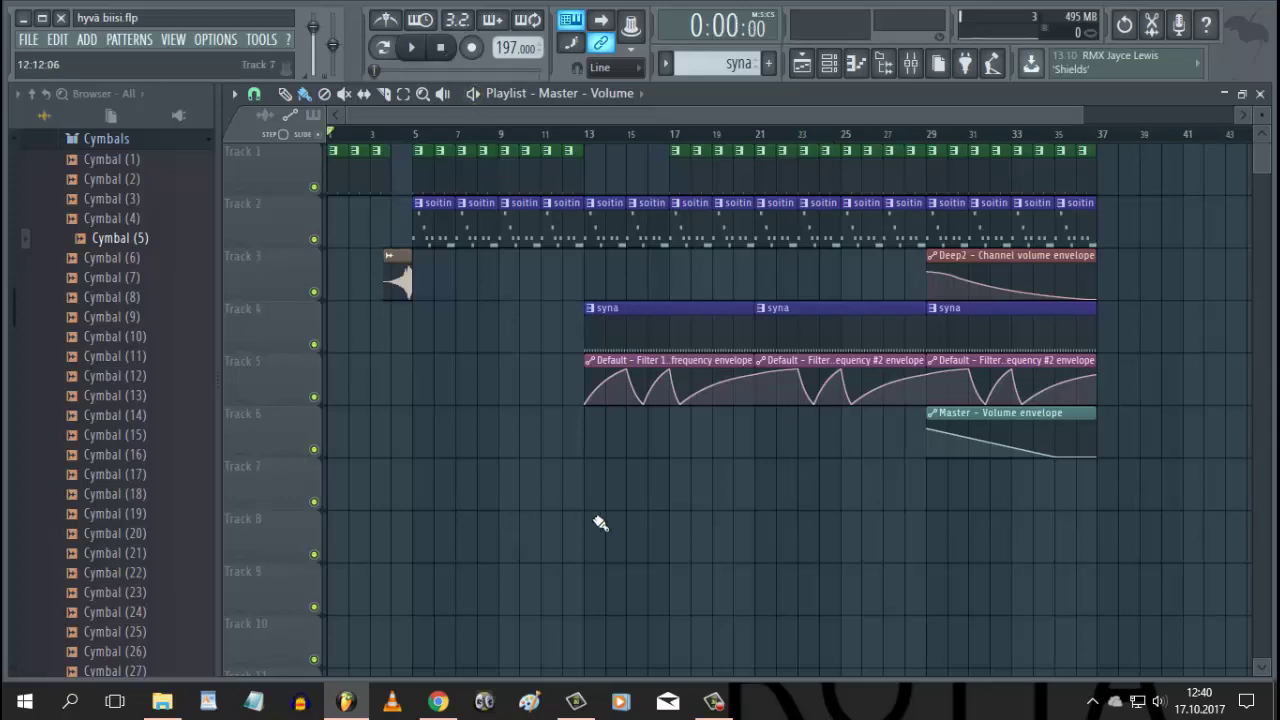